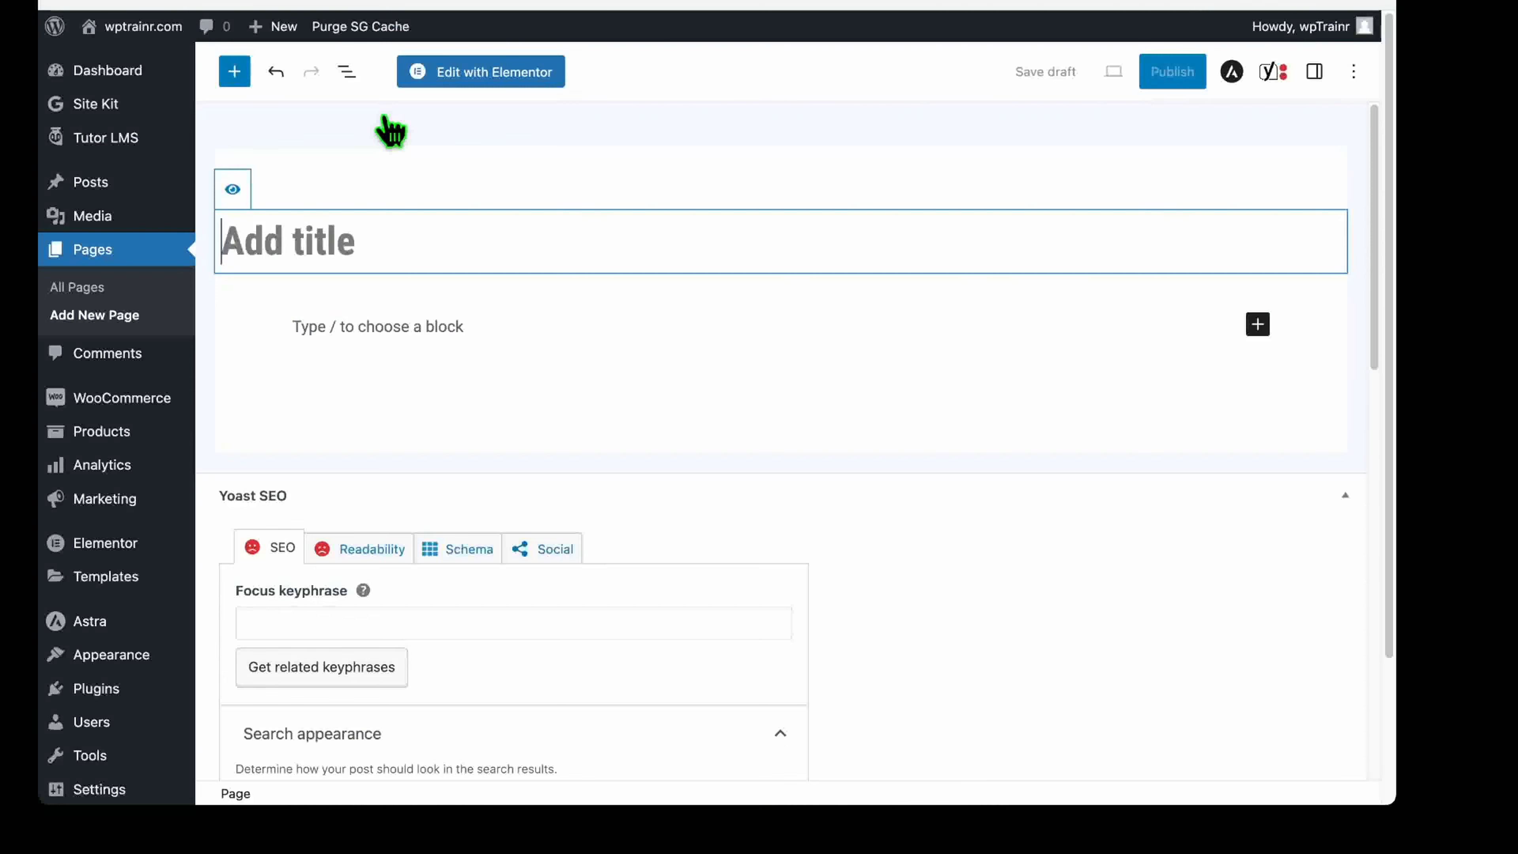
# Title the new page "Contact Us" and add a paragraph reading "Twitter:" below the title.
pyautogui.write('Contact Us')
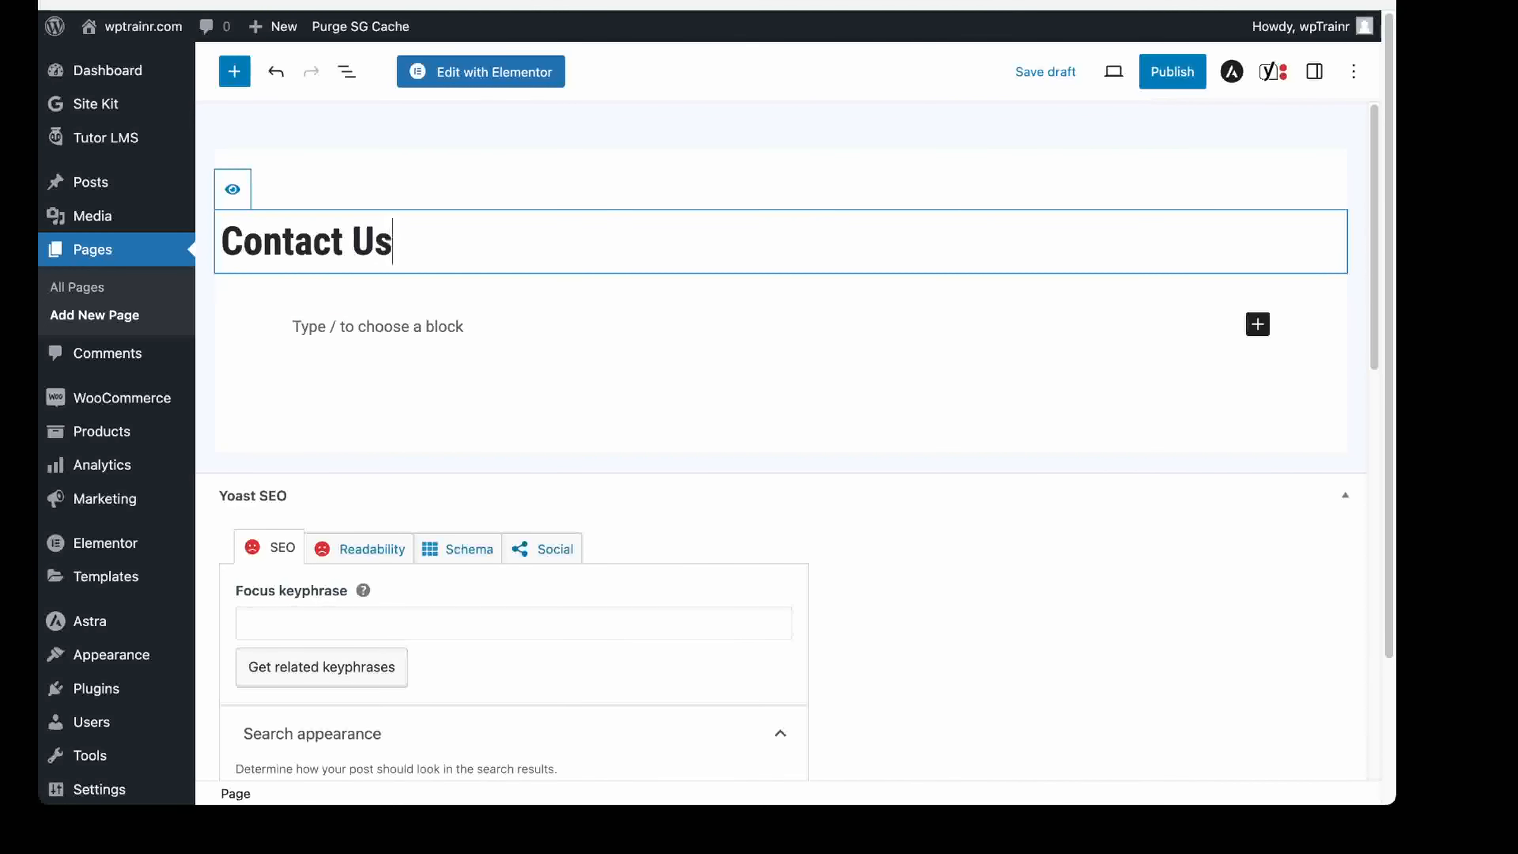
pyautogui.click(356, 326)
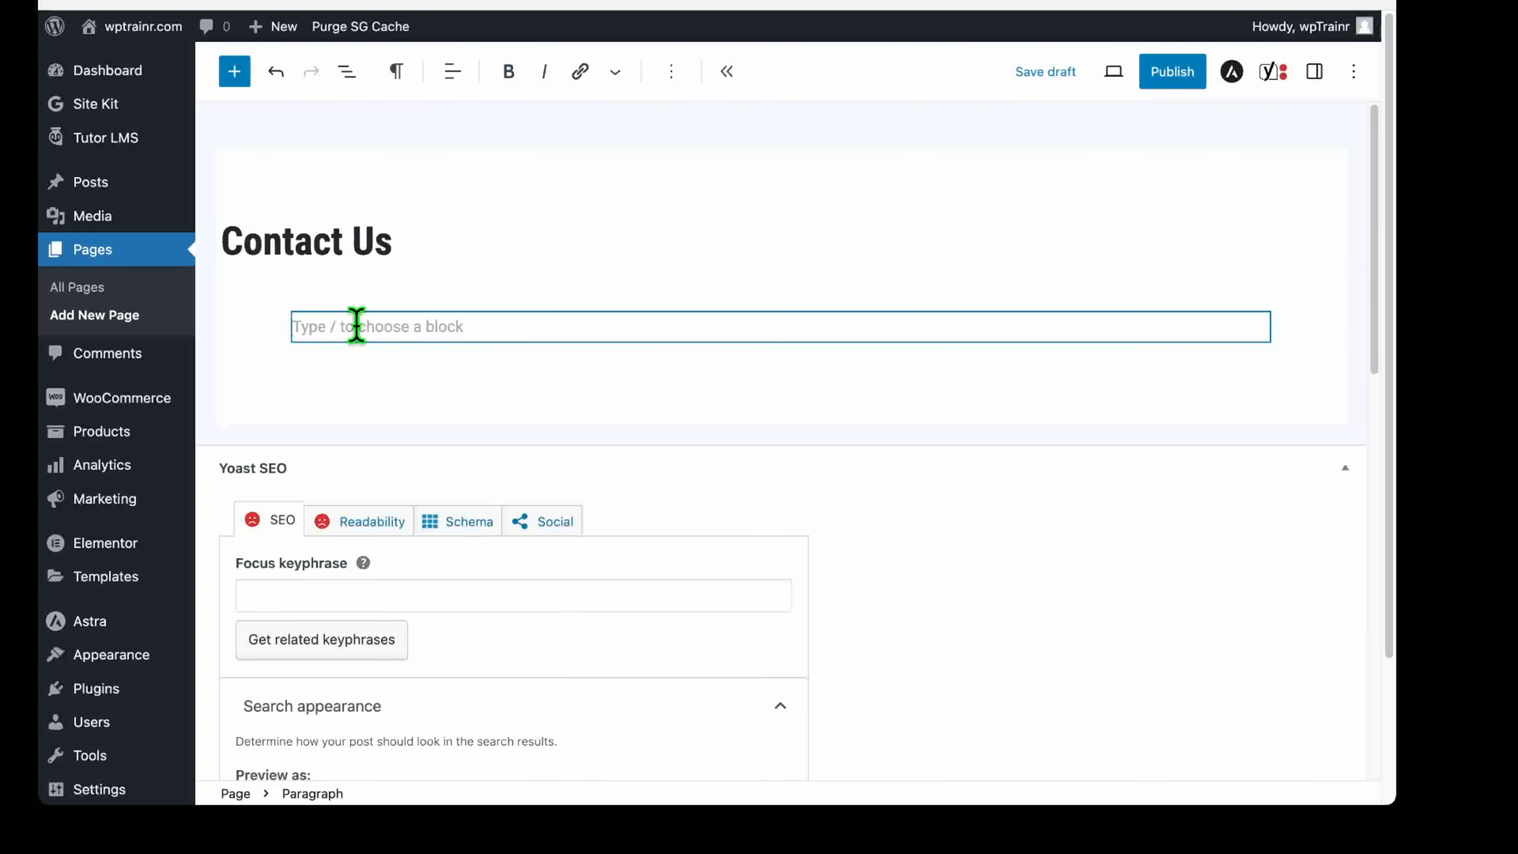
pyautogui.write('Twitter:')
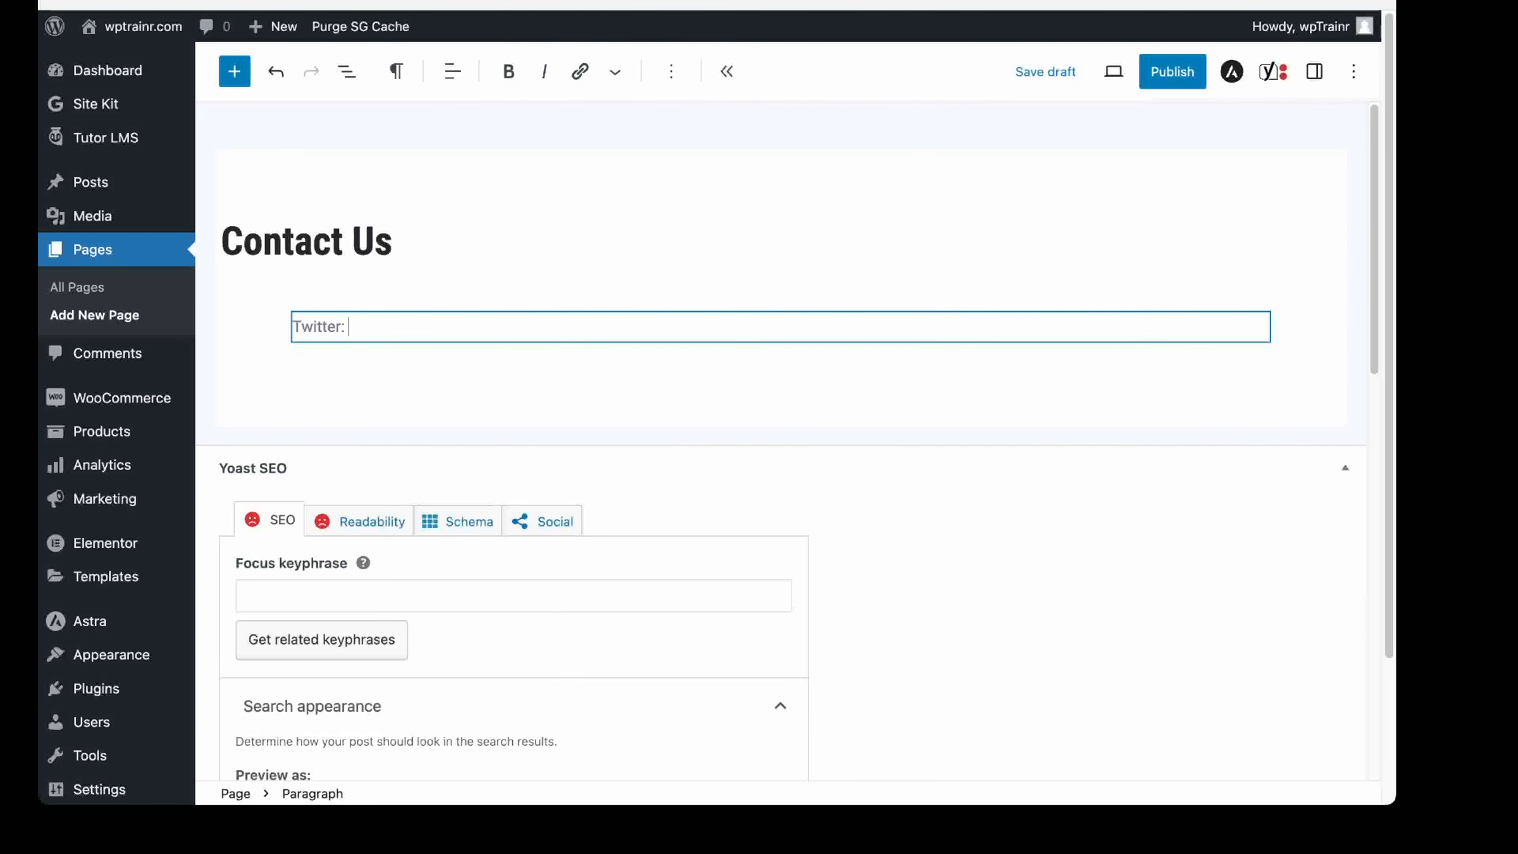
pyautogui.press('Return')
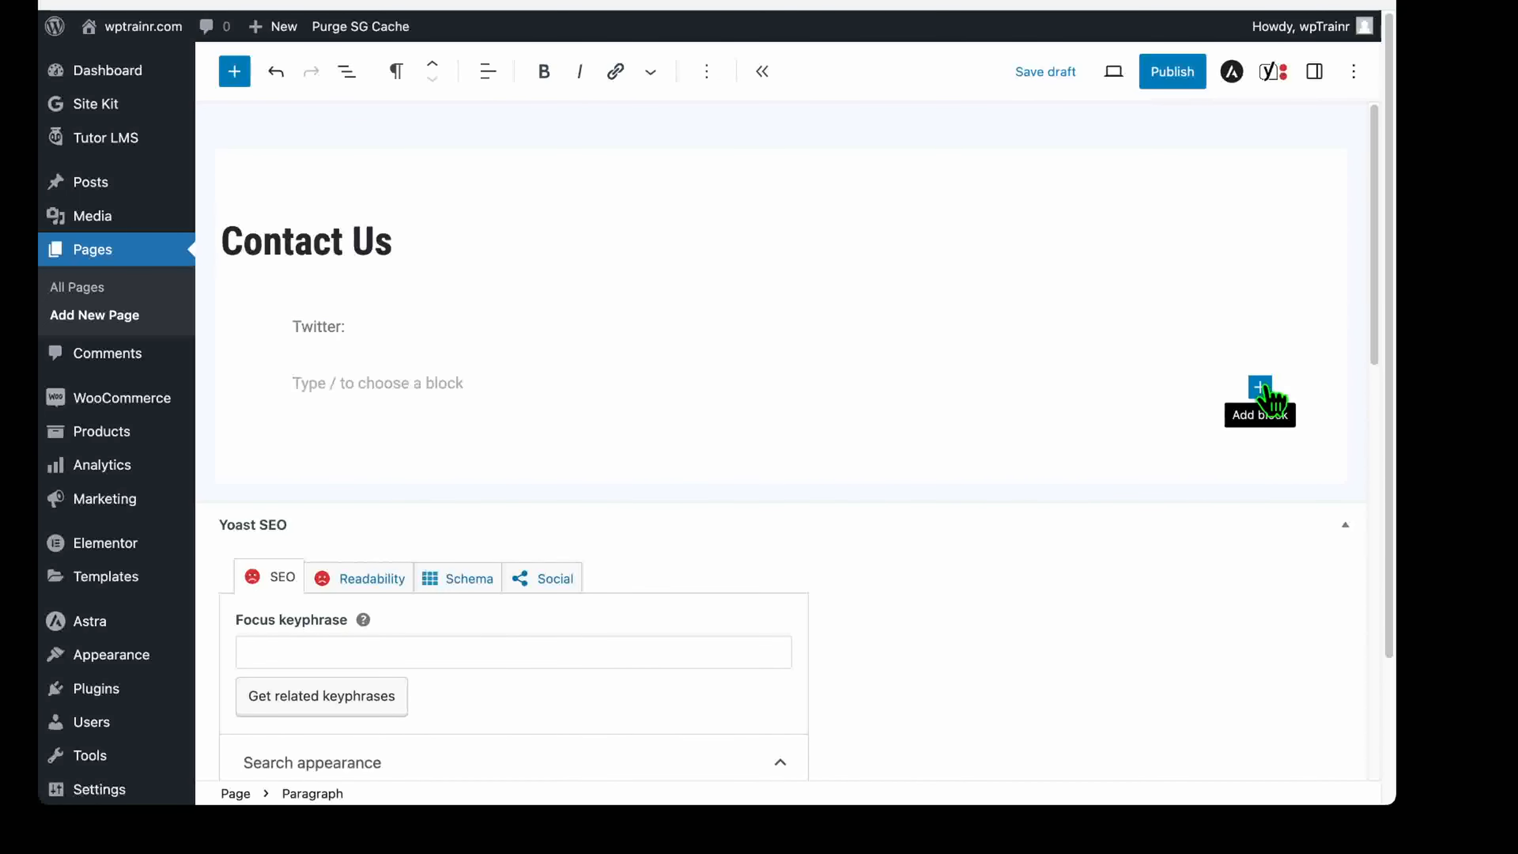
# Insert an empty Image block below the "Twitter:" paragraph and show the list view of the page's blocks.
pyautogui.click(1260, 387)
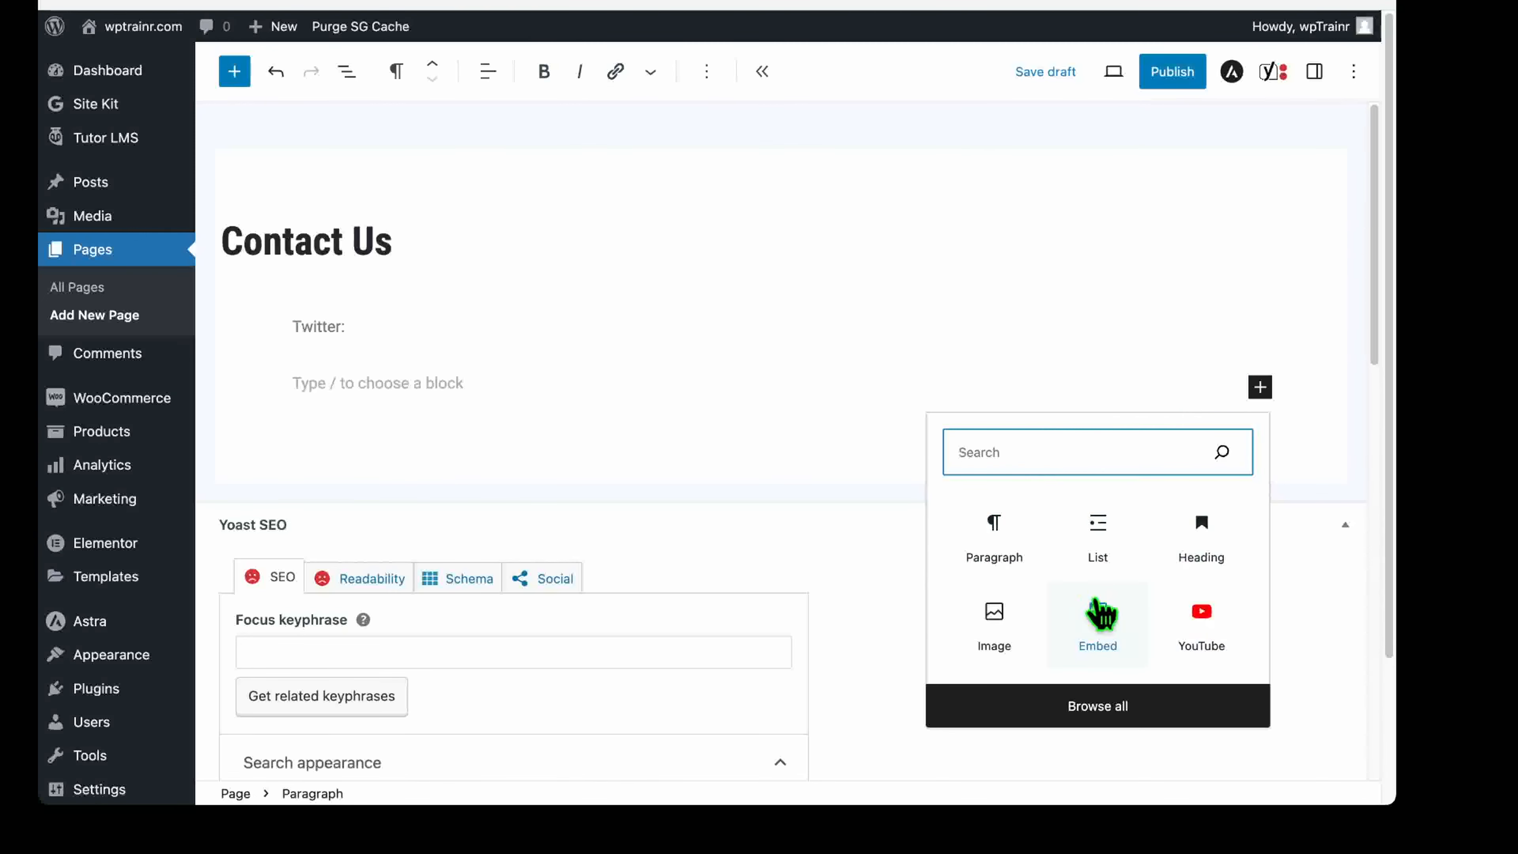
pyautogui.click(1009, 629)
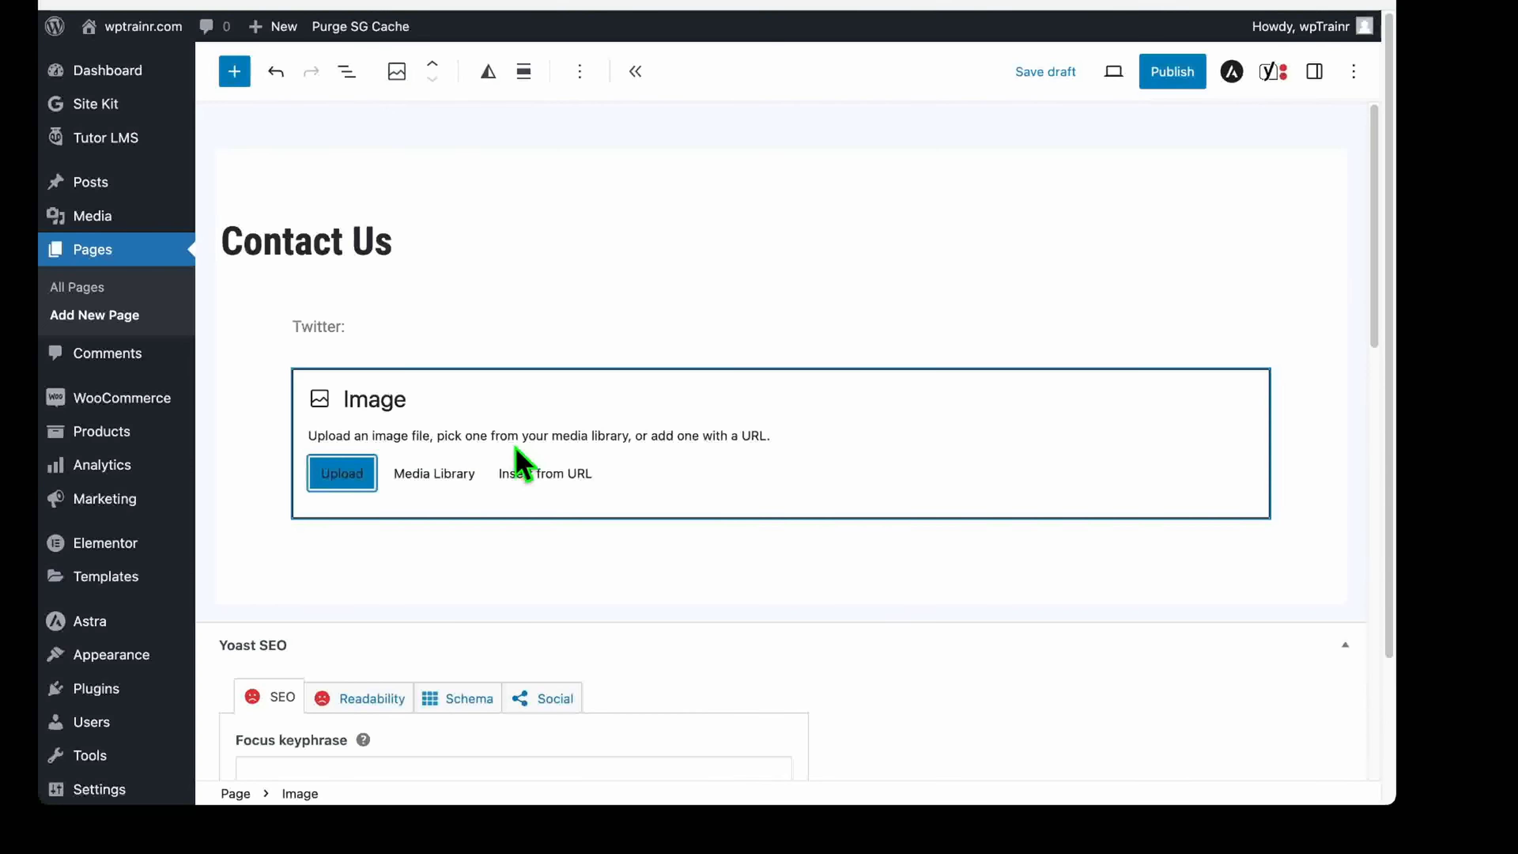
pyautogui.scroll(-2, 389, 224)
pyautogui.scroll(2, 418, 219)
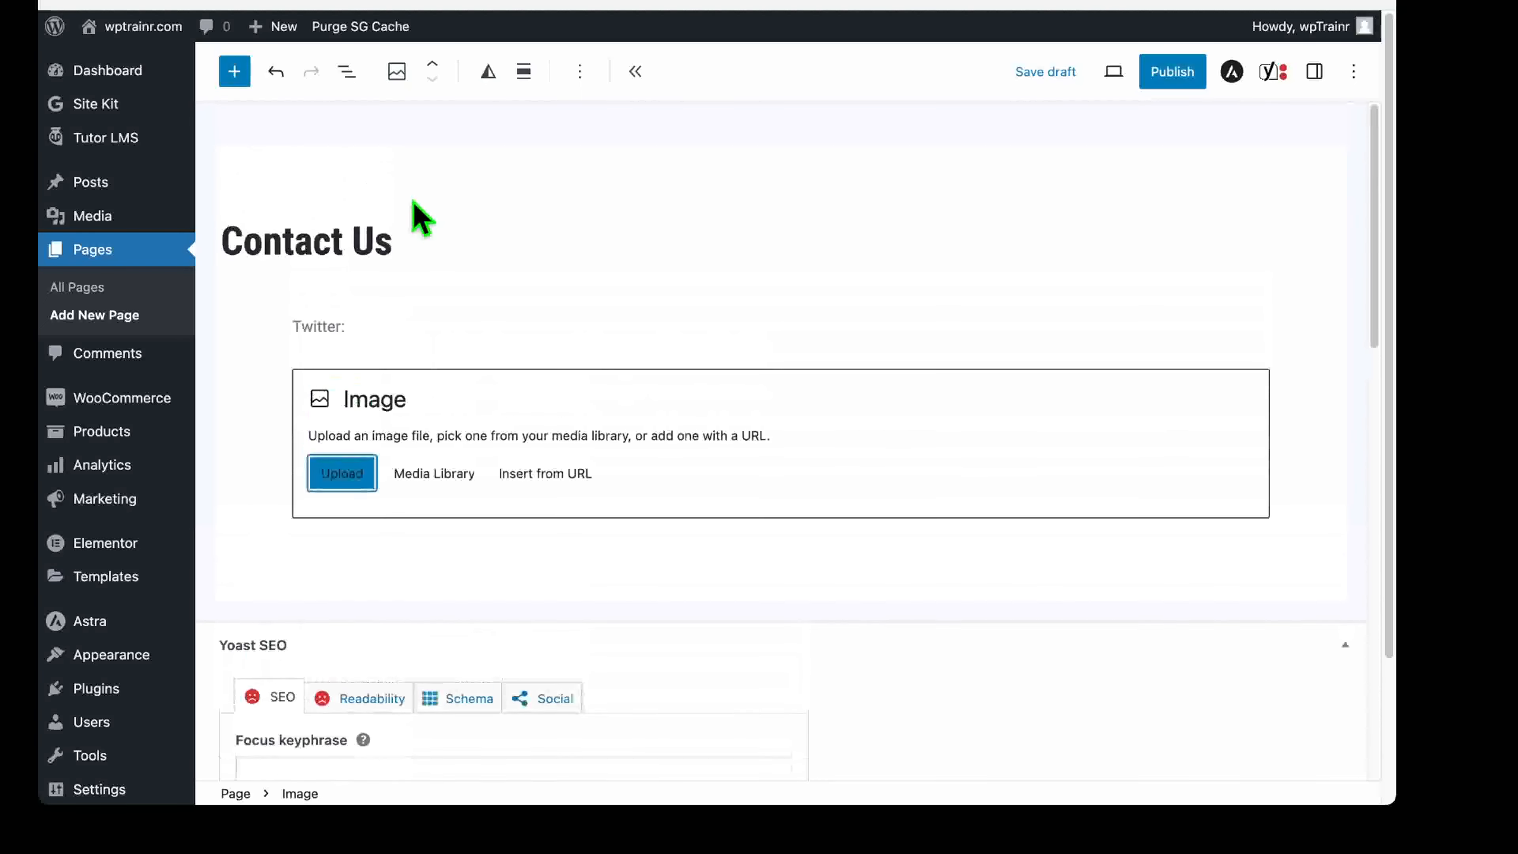
pyautogui.click(236, 70)
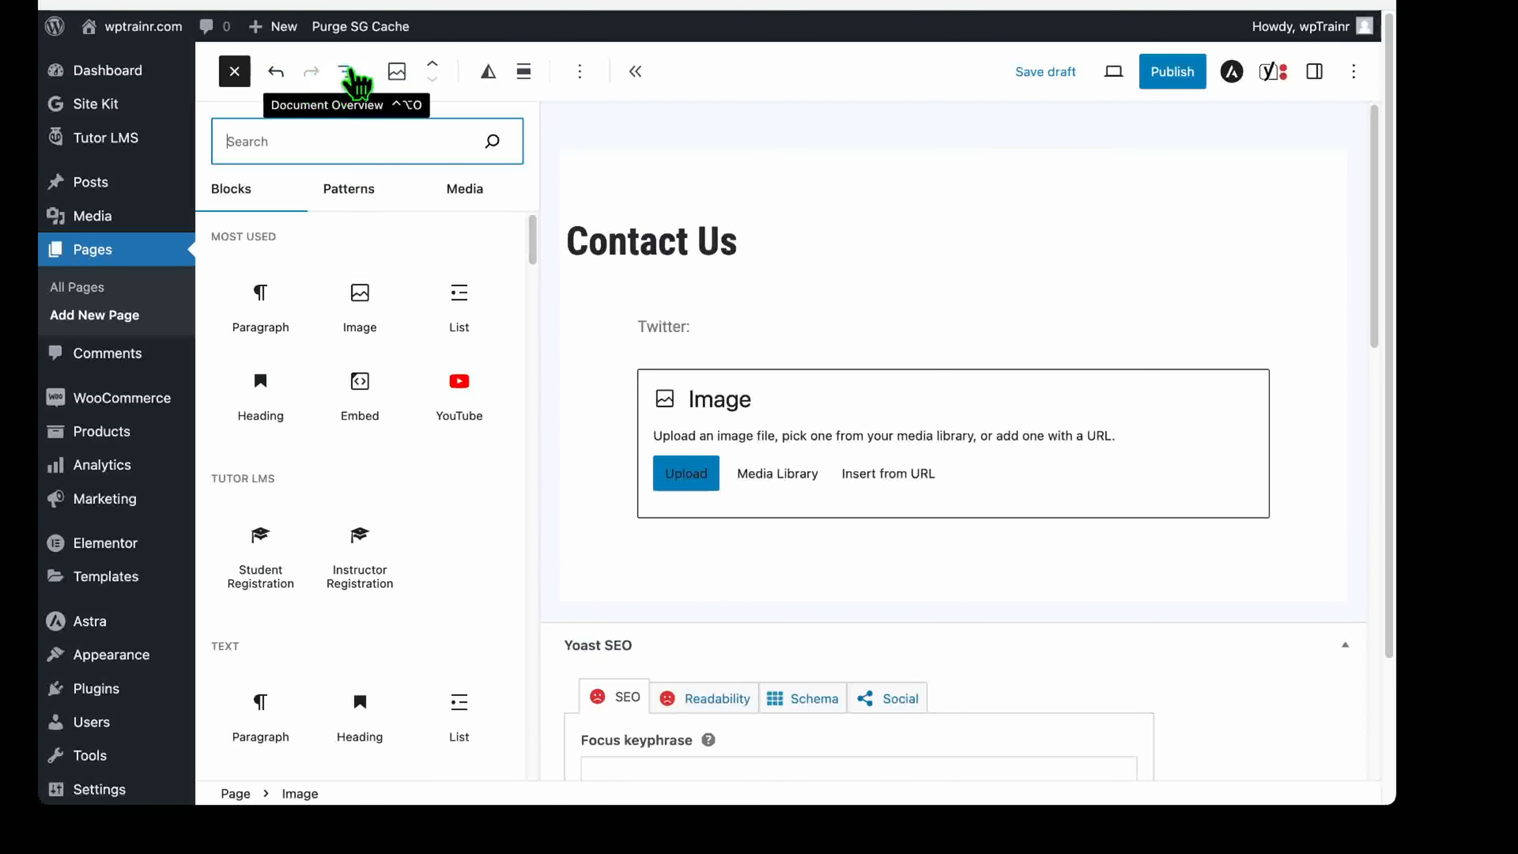
pyautogui.click(354, 71)
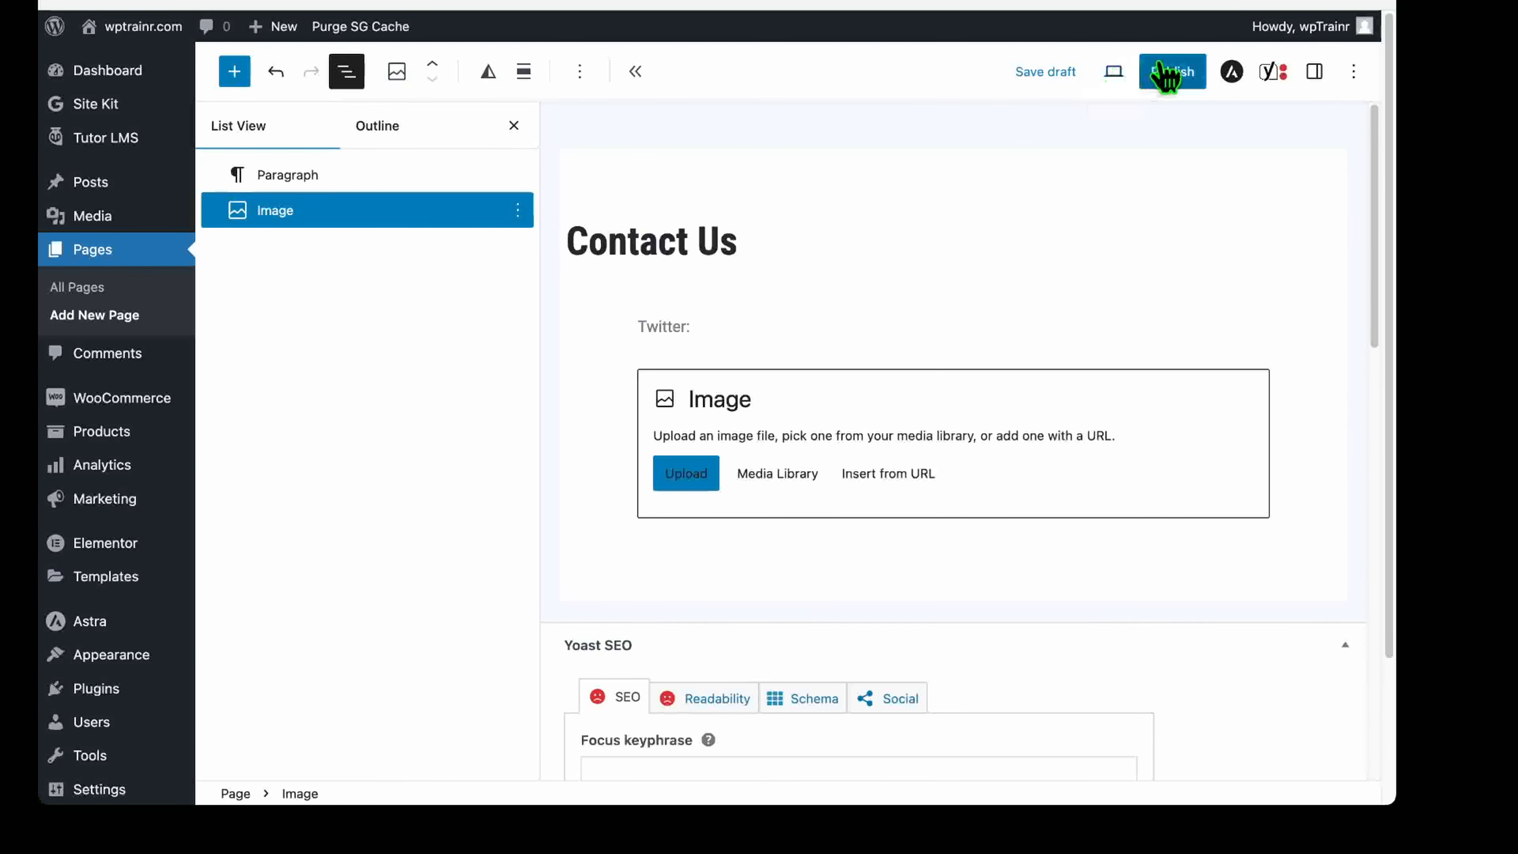
# Publish the Contact Us page and view it on the live site.
pyautogui.click(1173, 72)
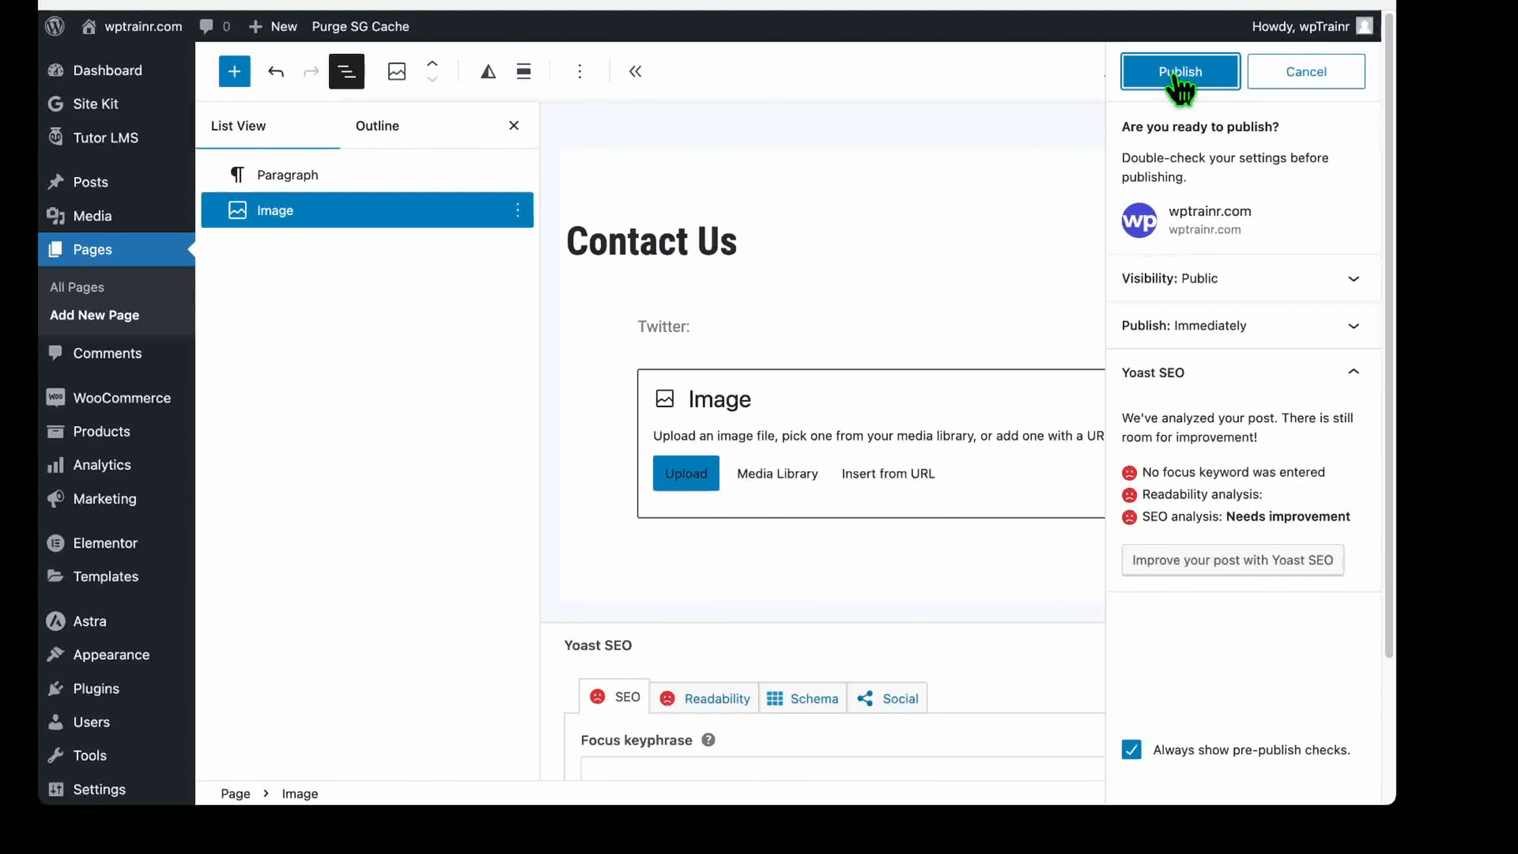
pyautogui.click(1172, 74)
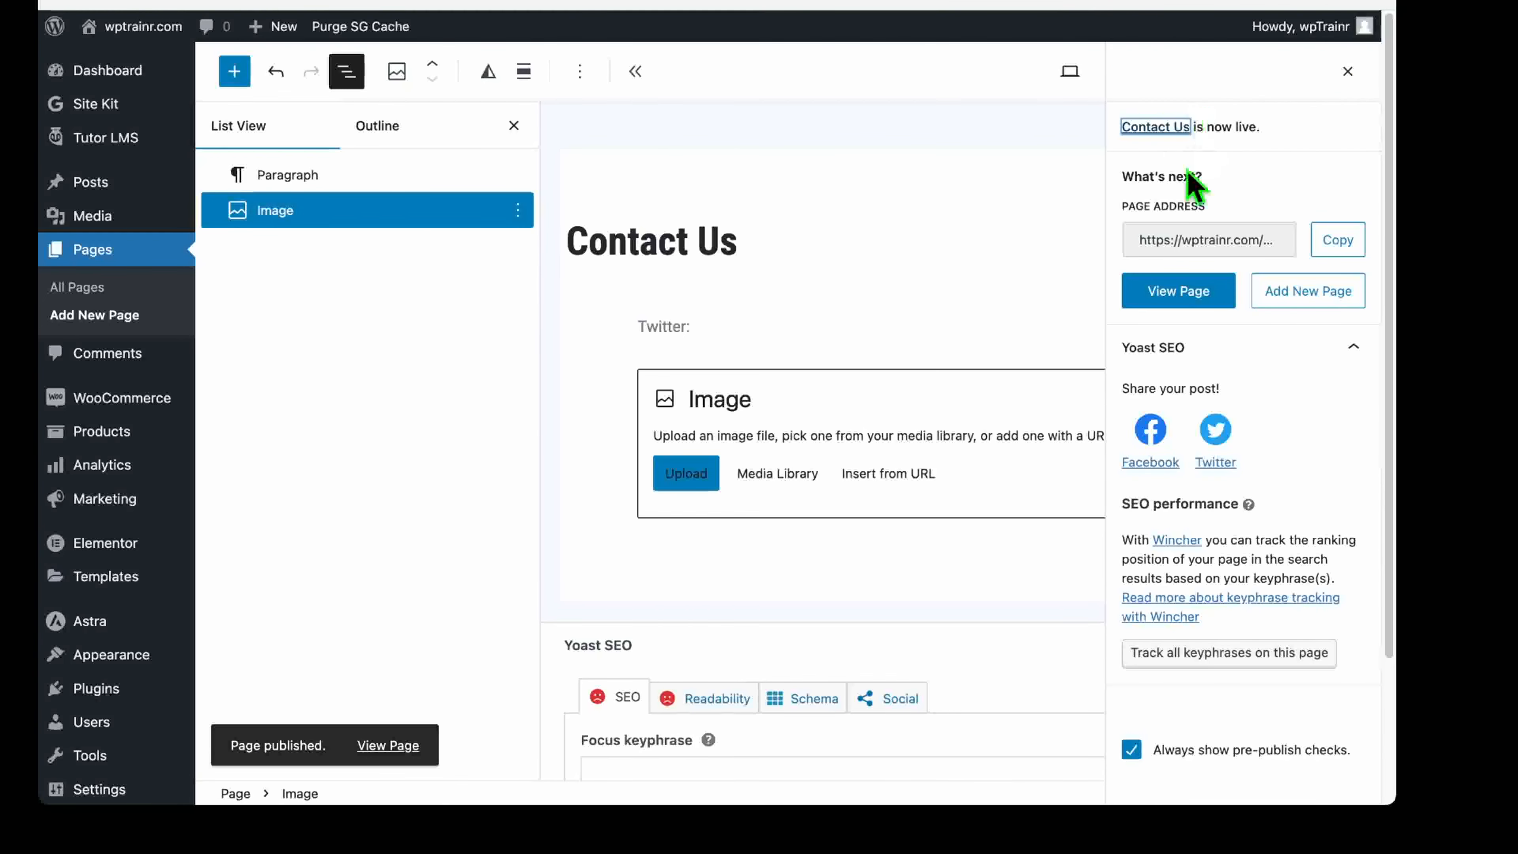
pyautogui.click(1165, 299)
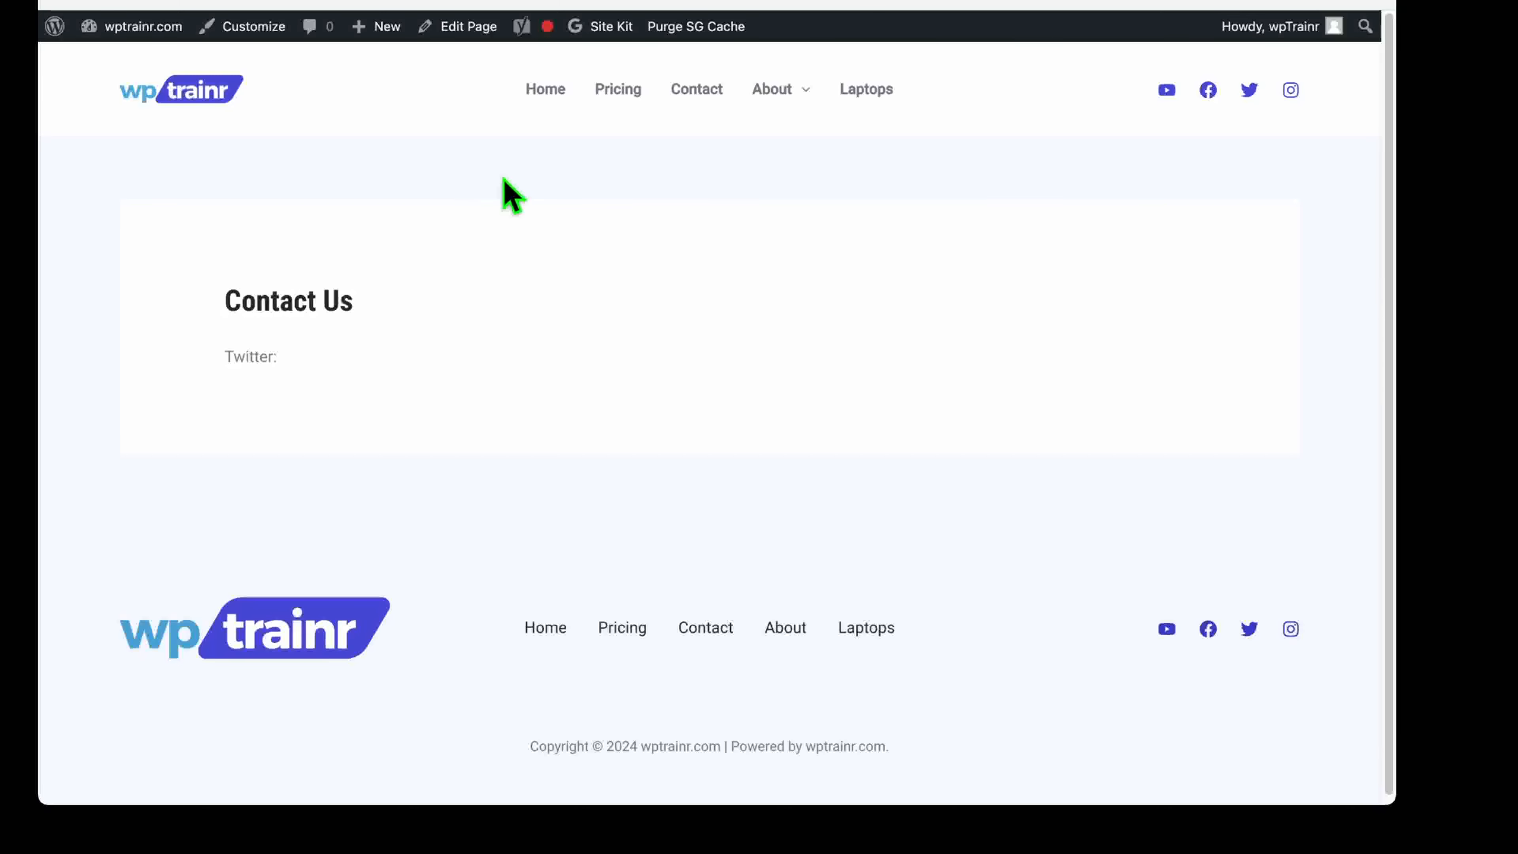
# Open the Contact Us page for editing in Elementor and look through the available widgets.
pyautogui.click(468, 27)
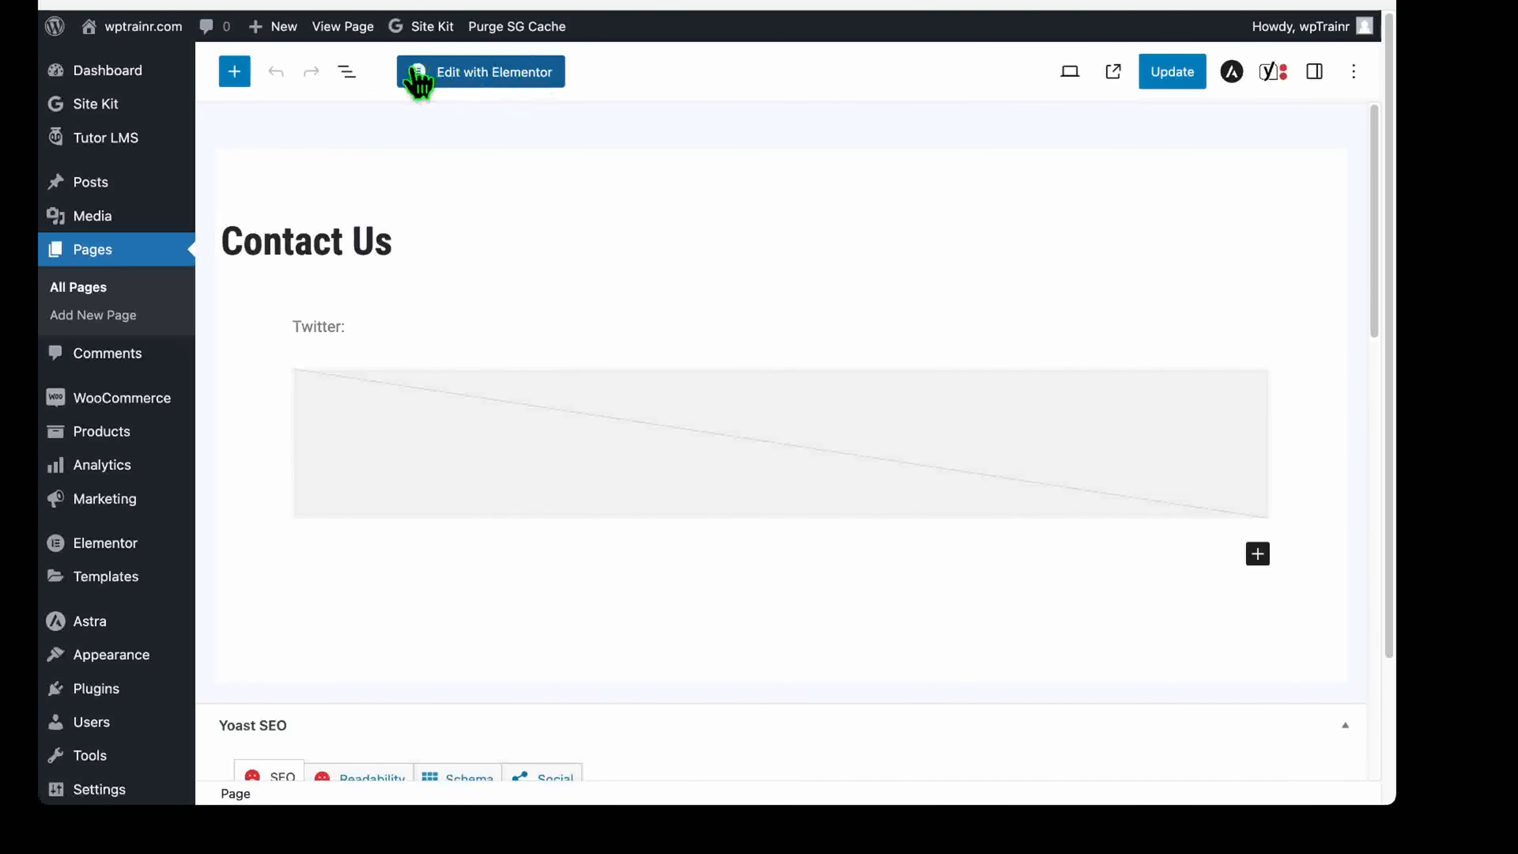
pyautogui.click(478, 73)
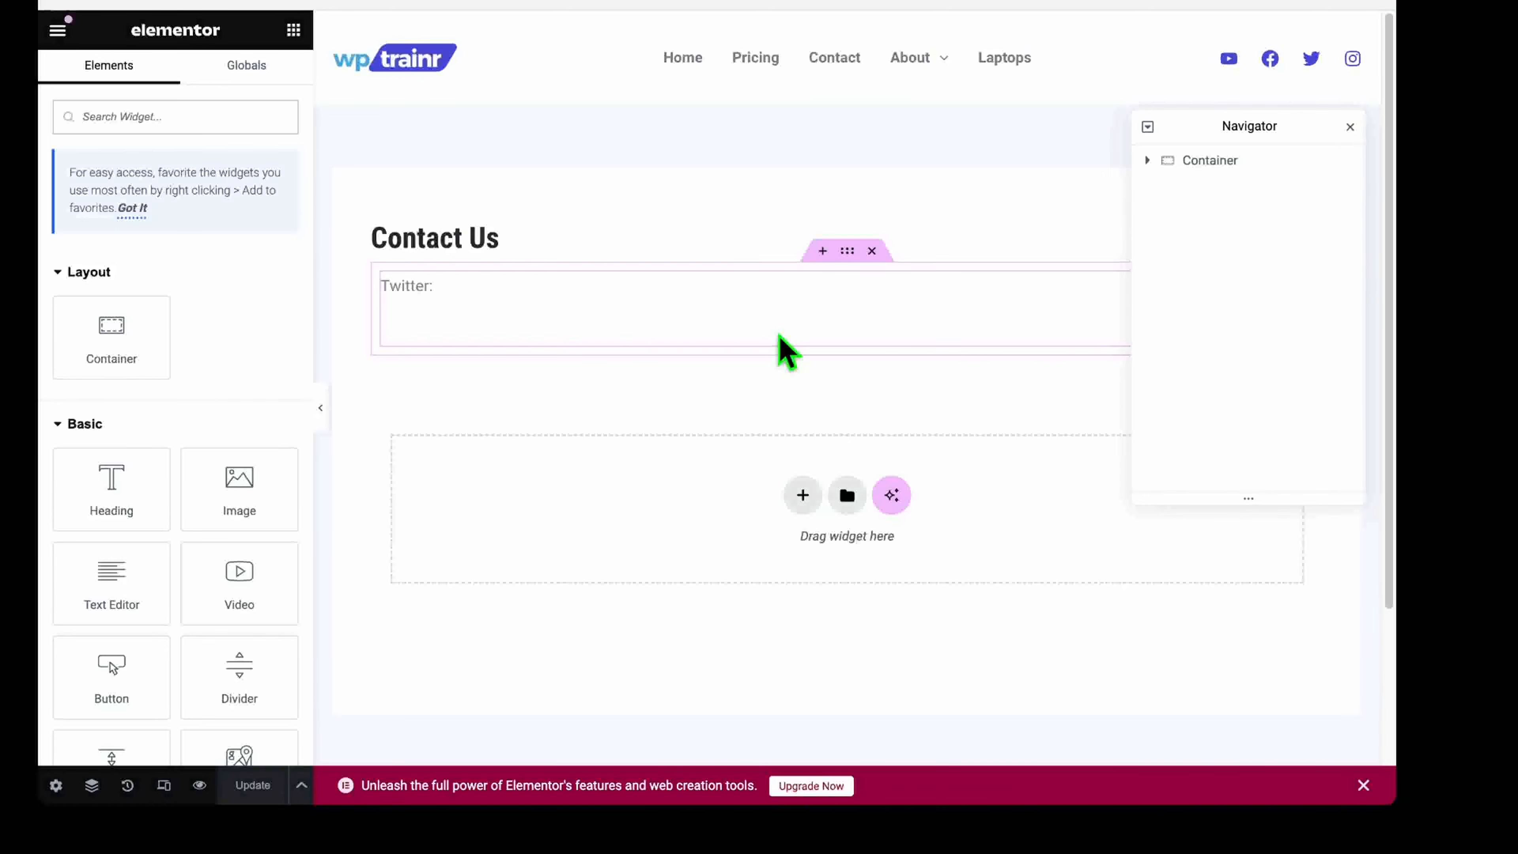
pyautogui.scroll(-4, 220, 407)
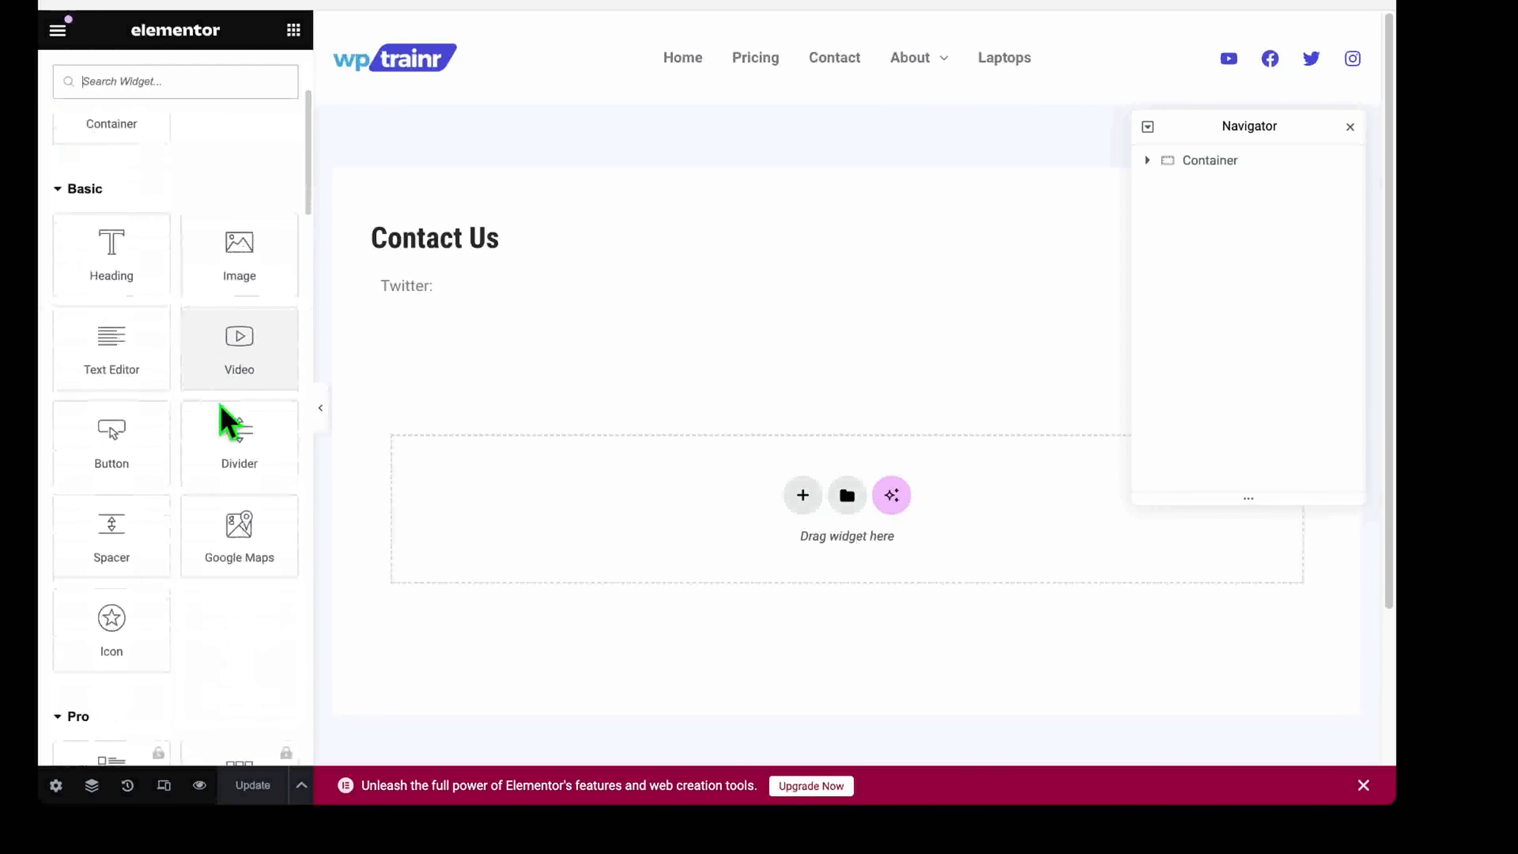
pyautogui.scroll(-20, 222, 418)
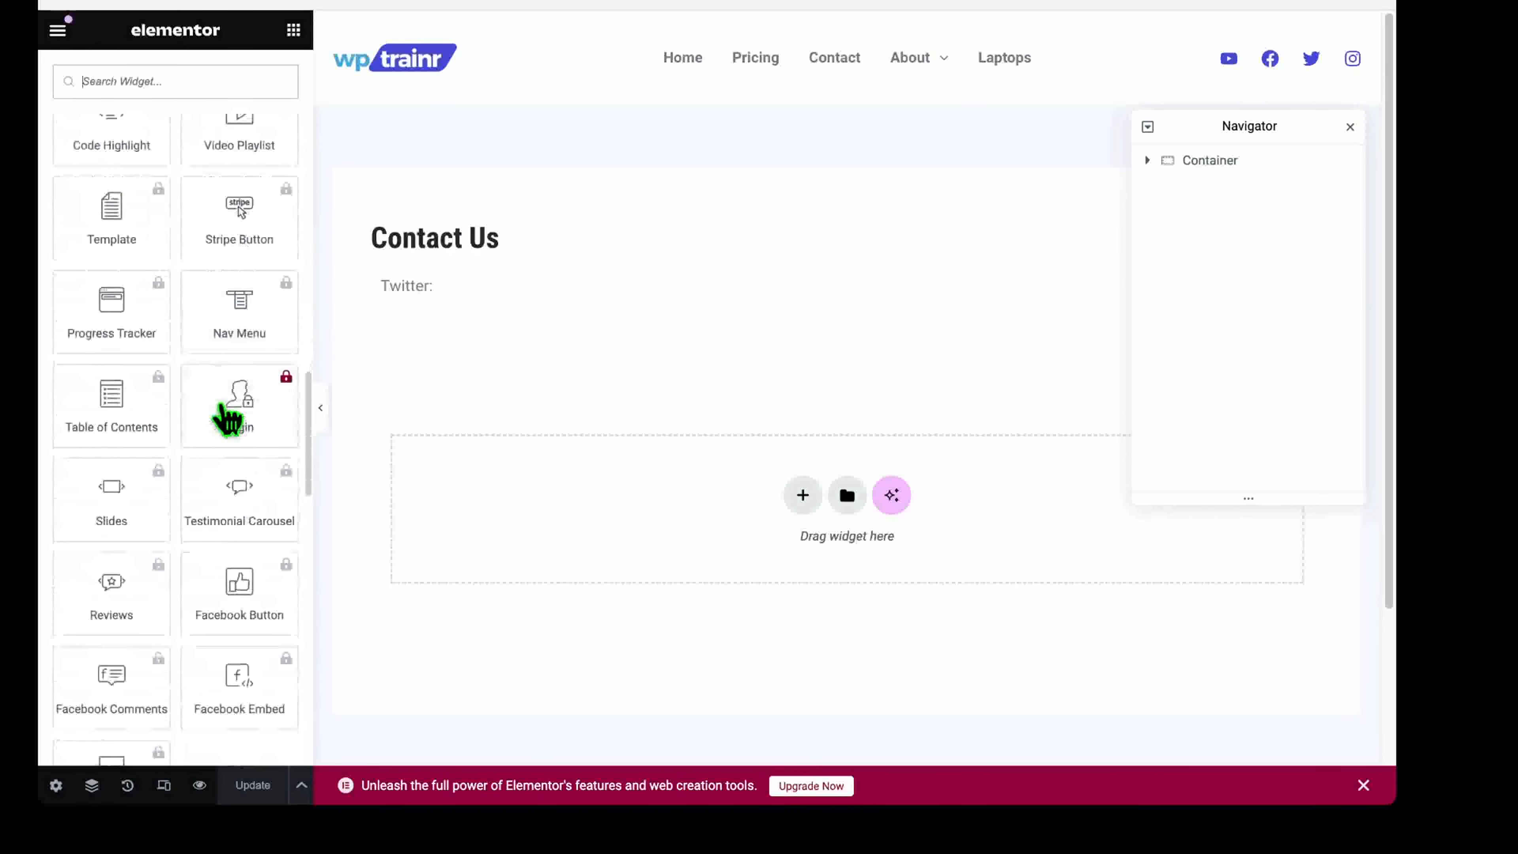
pyautogui.scroll(-15, 227, 419)
pyautogui.scroll(4, 219, 401)
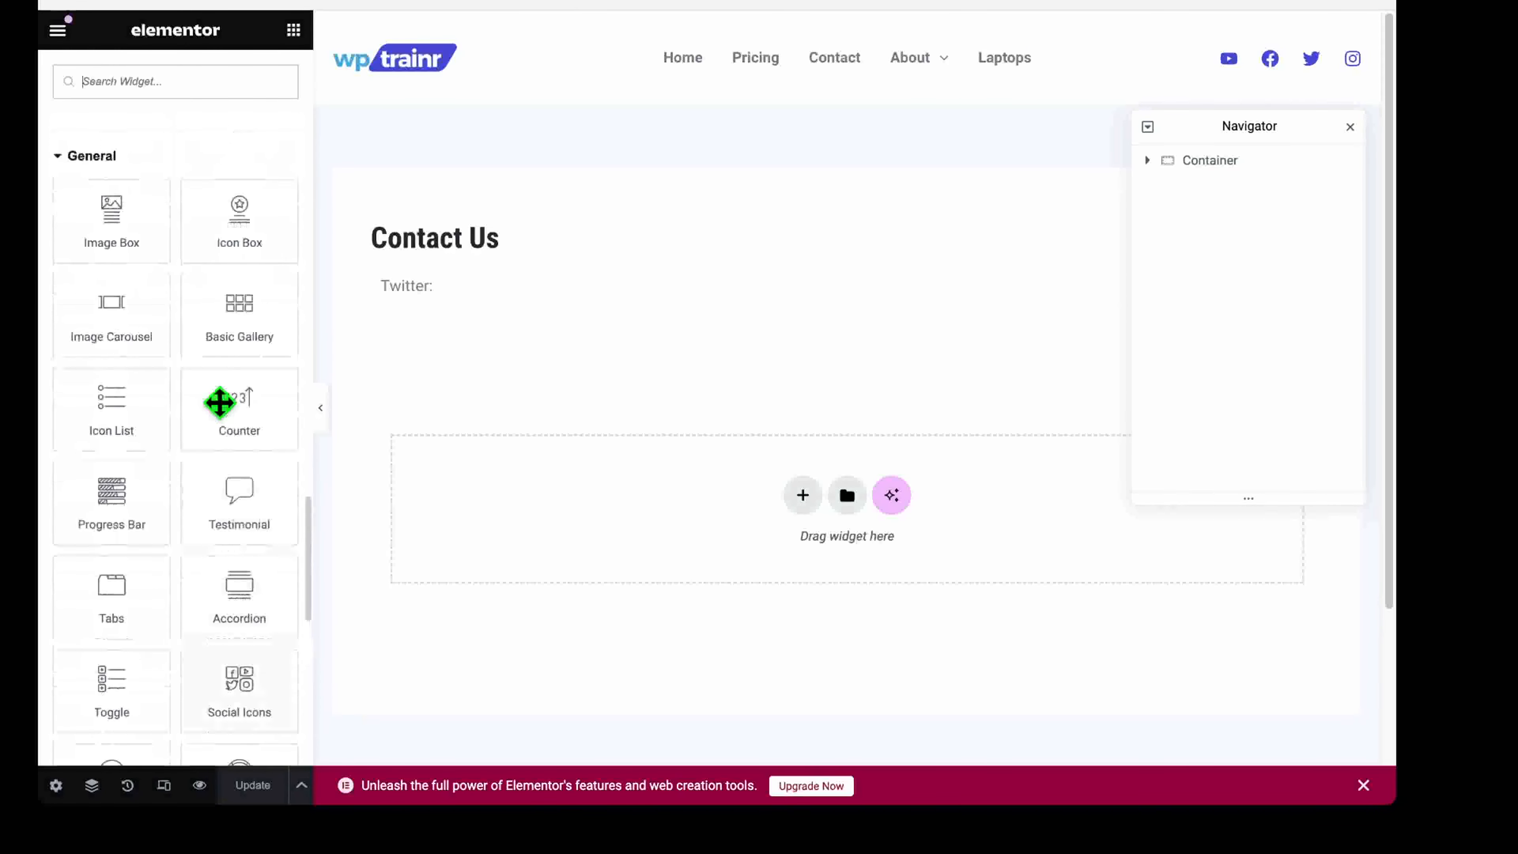
pyautogui.scroll(20, 221, 406)
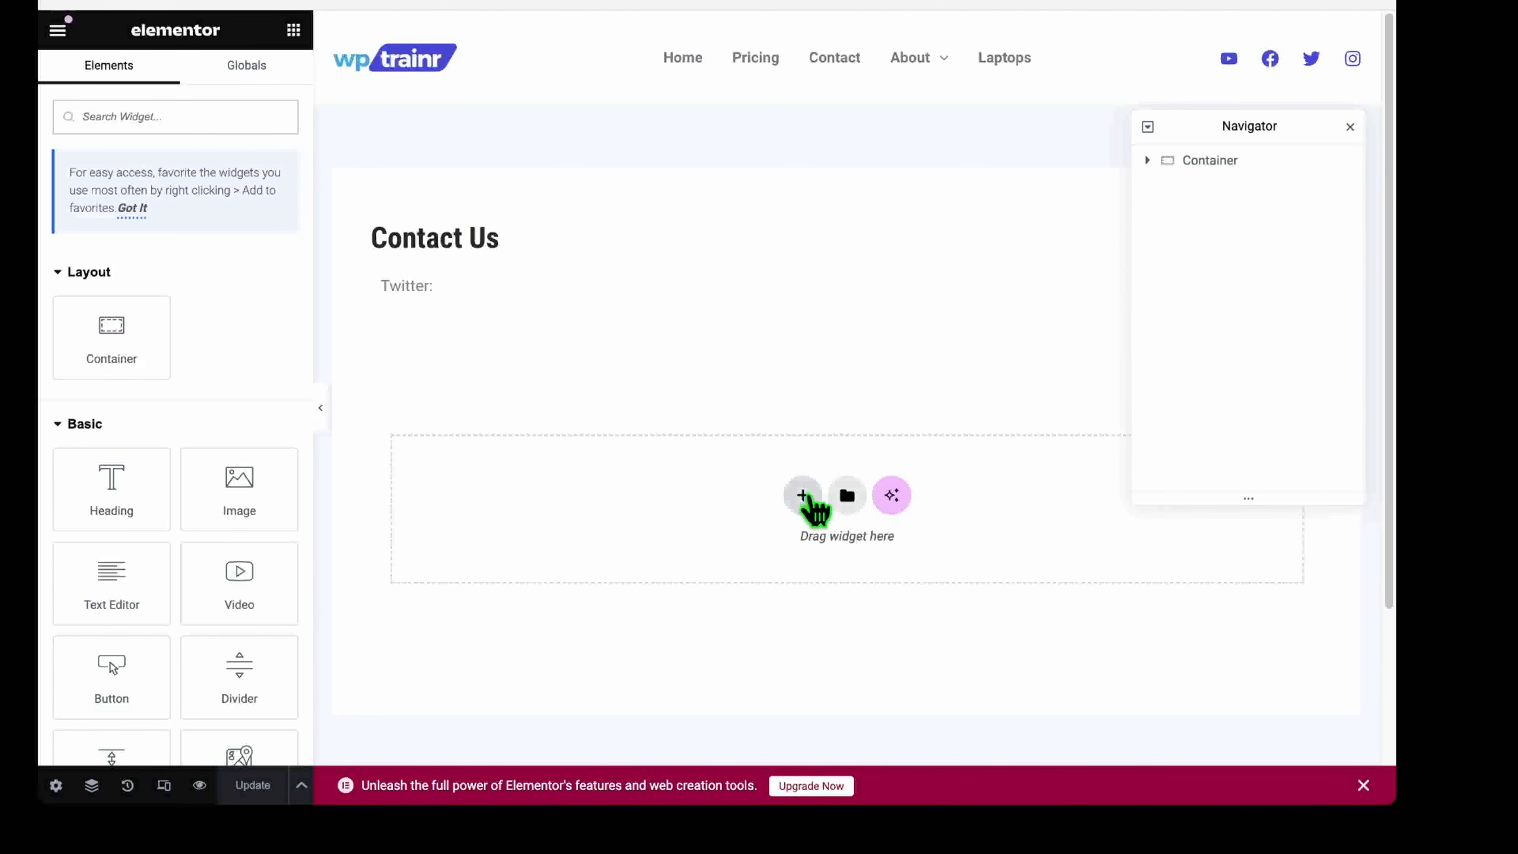
# Add a container with two equal columns below the "Twitter:" text and place an Image widget in its left column.
pyautogui.click(803, 496)
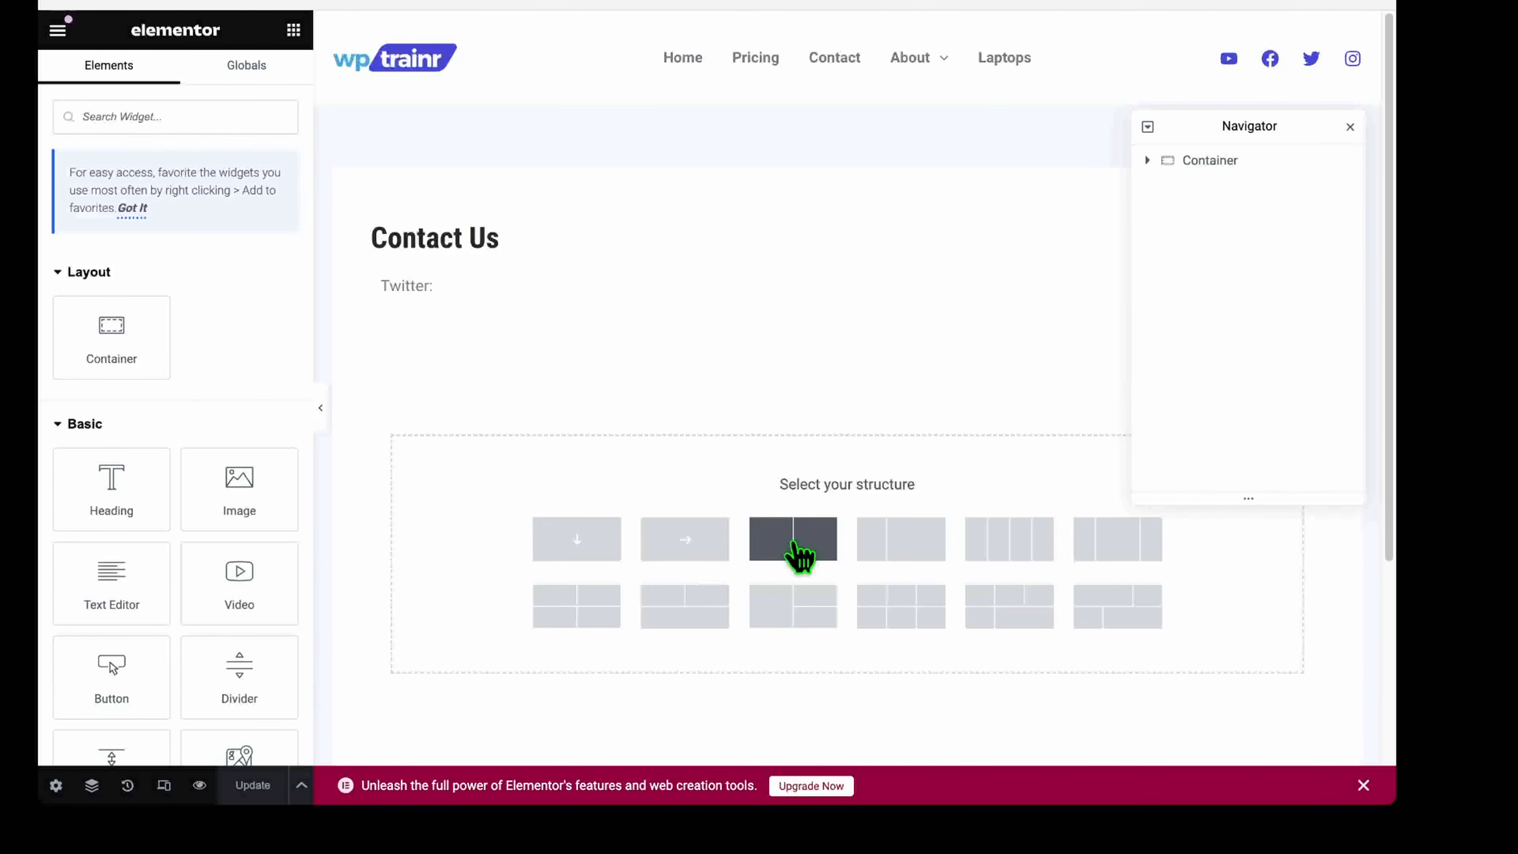
pyautogui.click(800, 556)
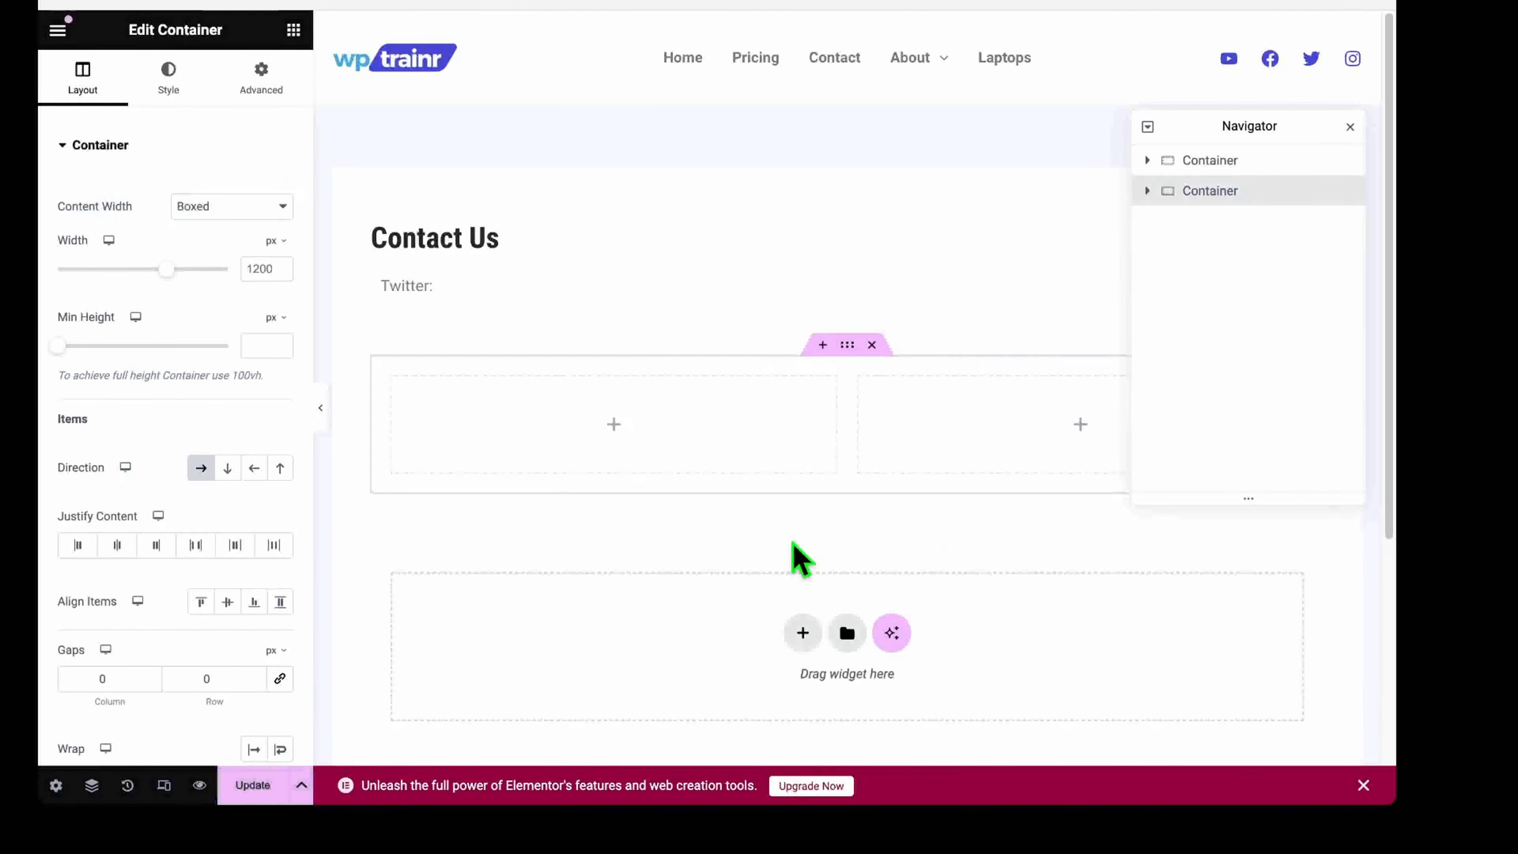
pyautogui.click(615, 429)
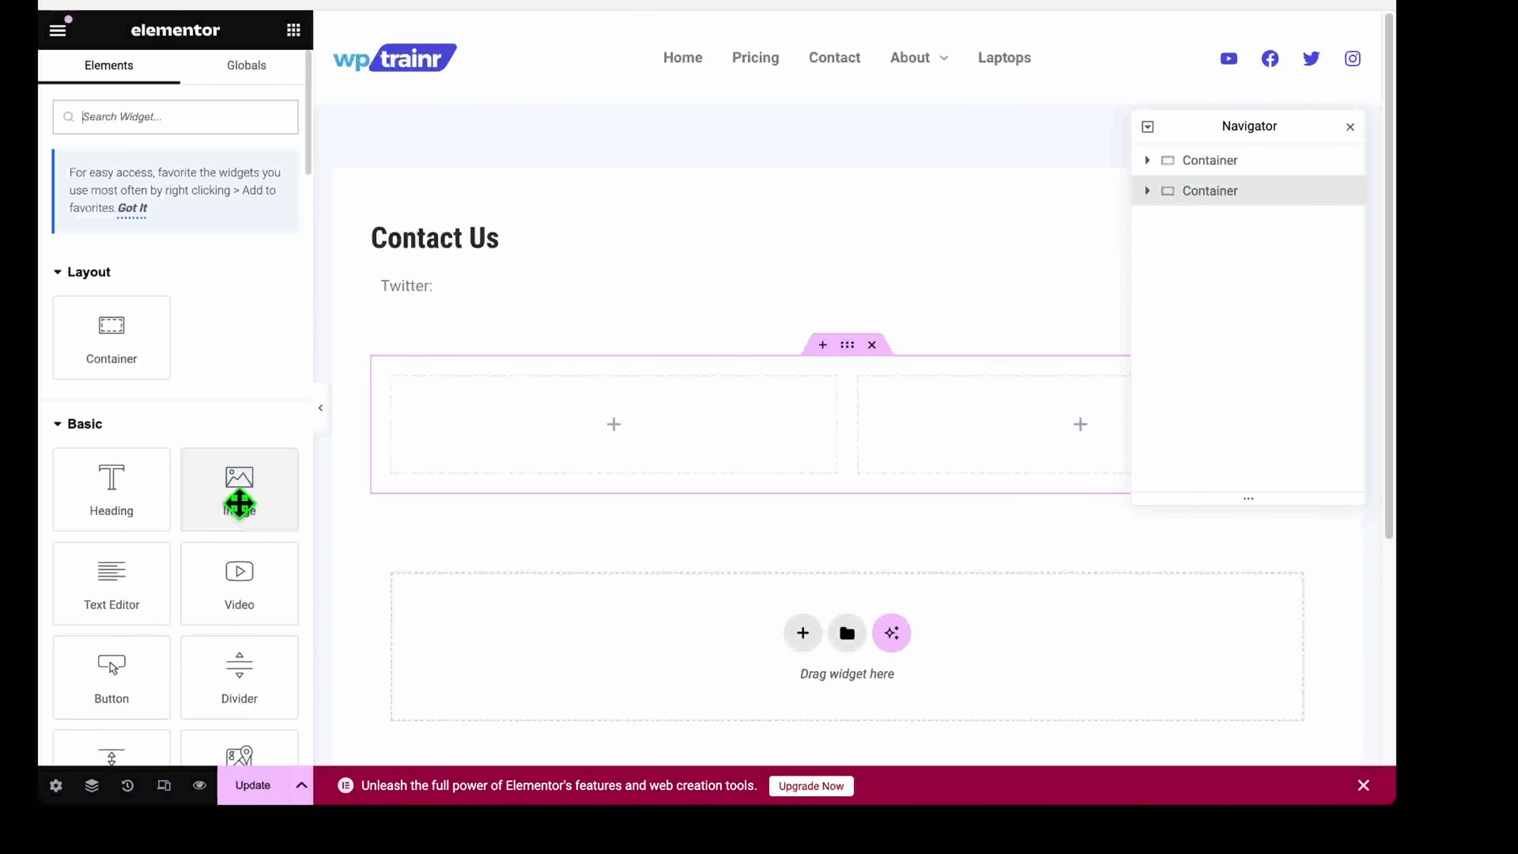
pyautogui.moveTo(239, 504); pyautogui.dragTo(593, 447)
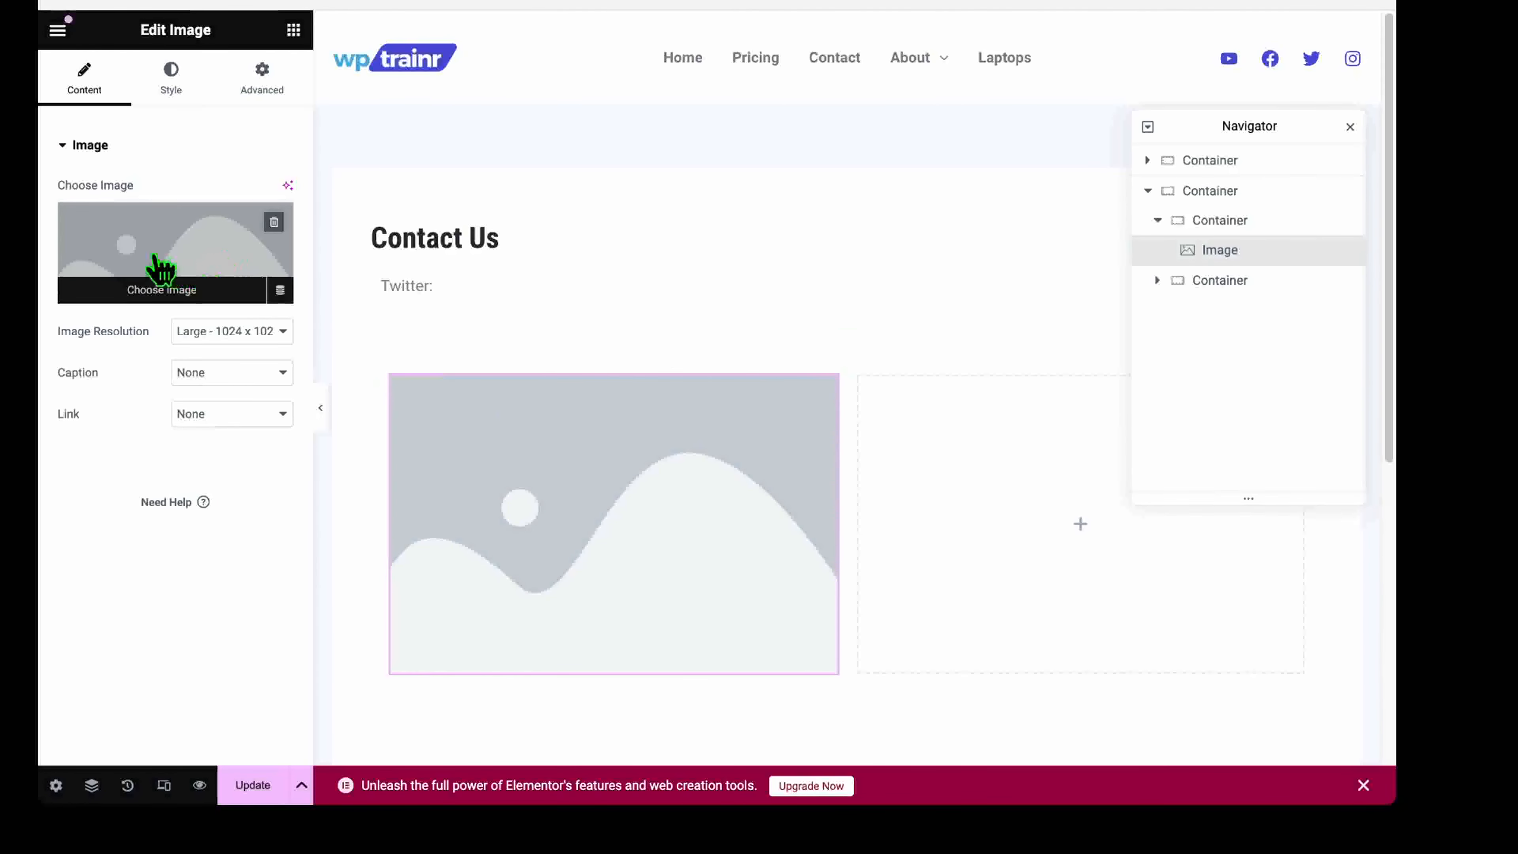
# Set the Image widget's picture to Screenshot-2024-01-30-at-7.30.44 PM.png from the media library.
pyautogui.click(183, 263)
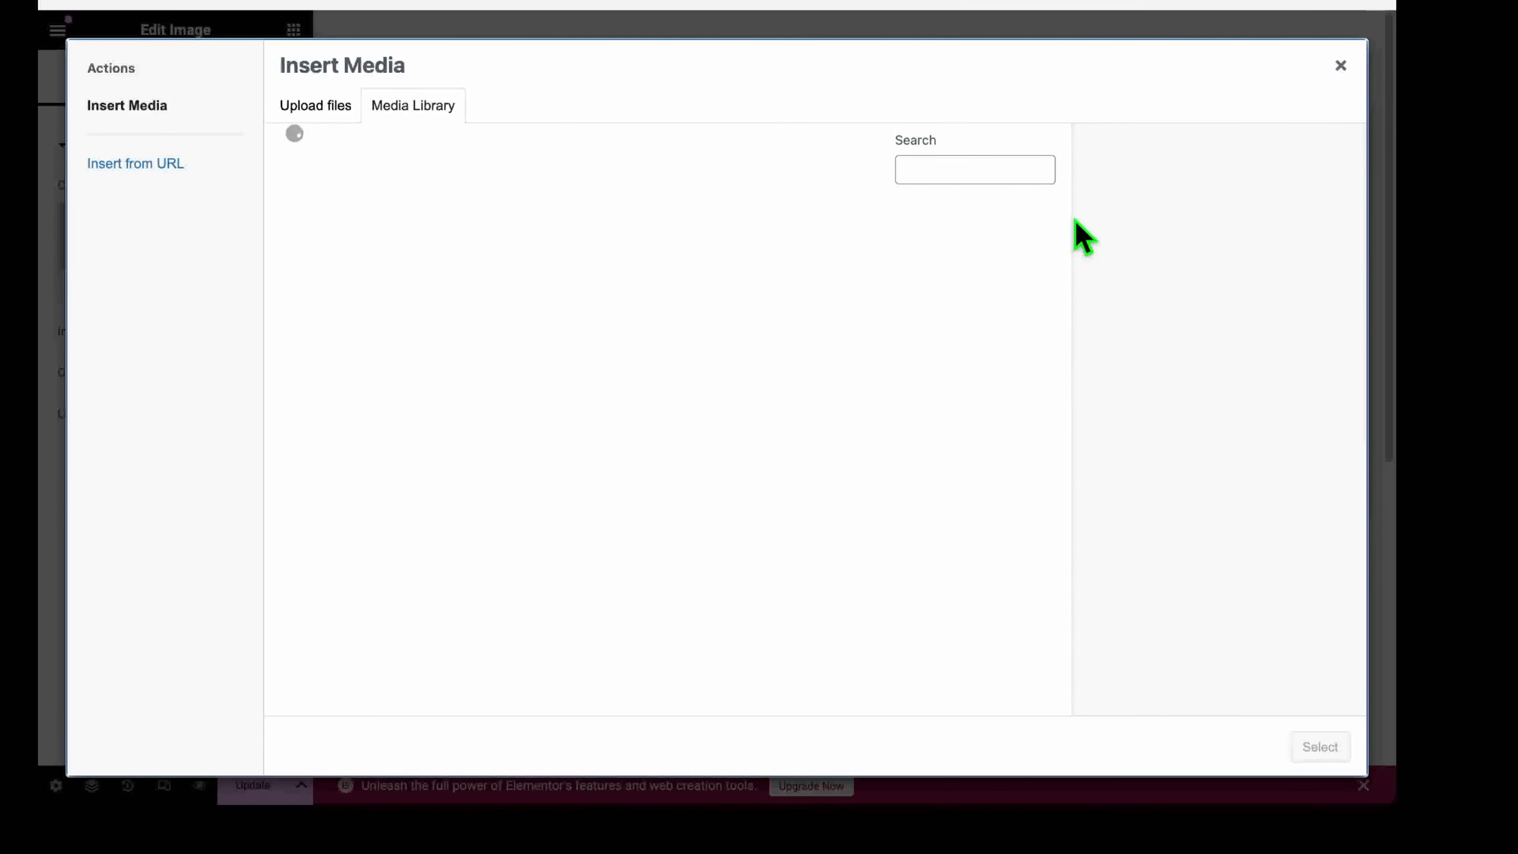
pyautogui.click(383, 575)
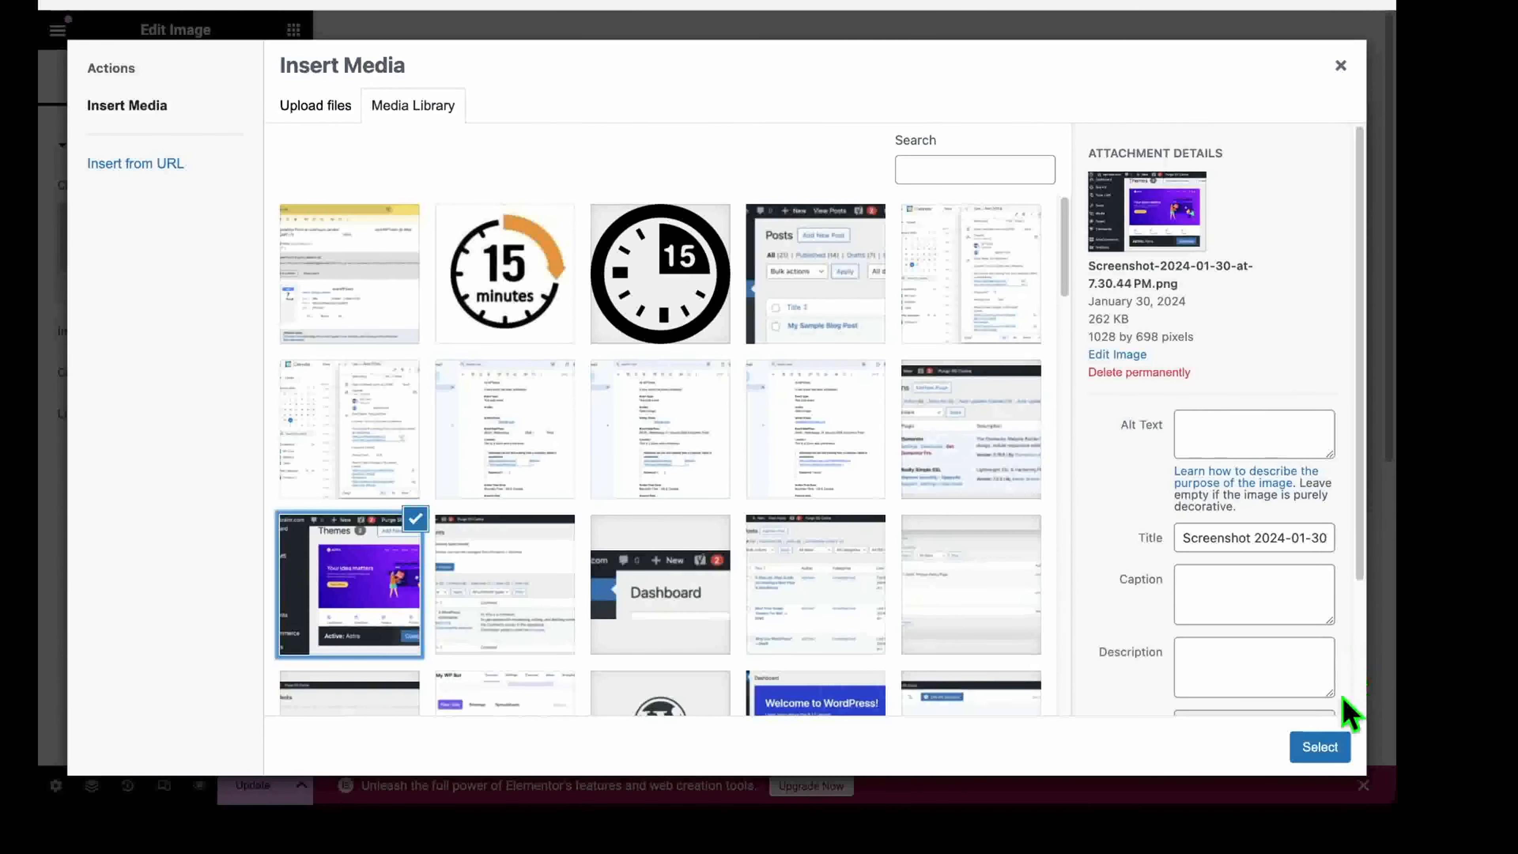
pyautogui.click(1318, 747)
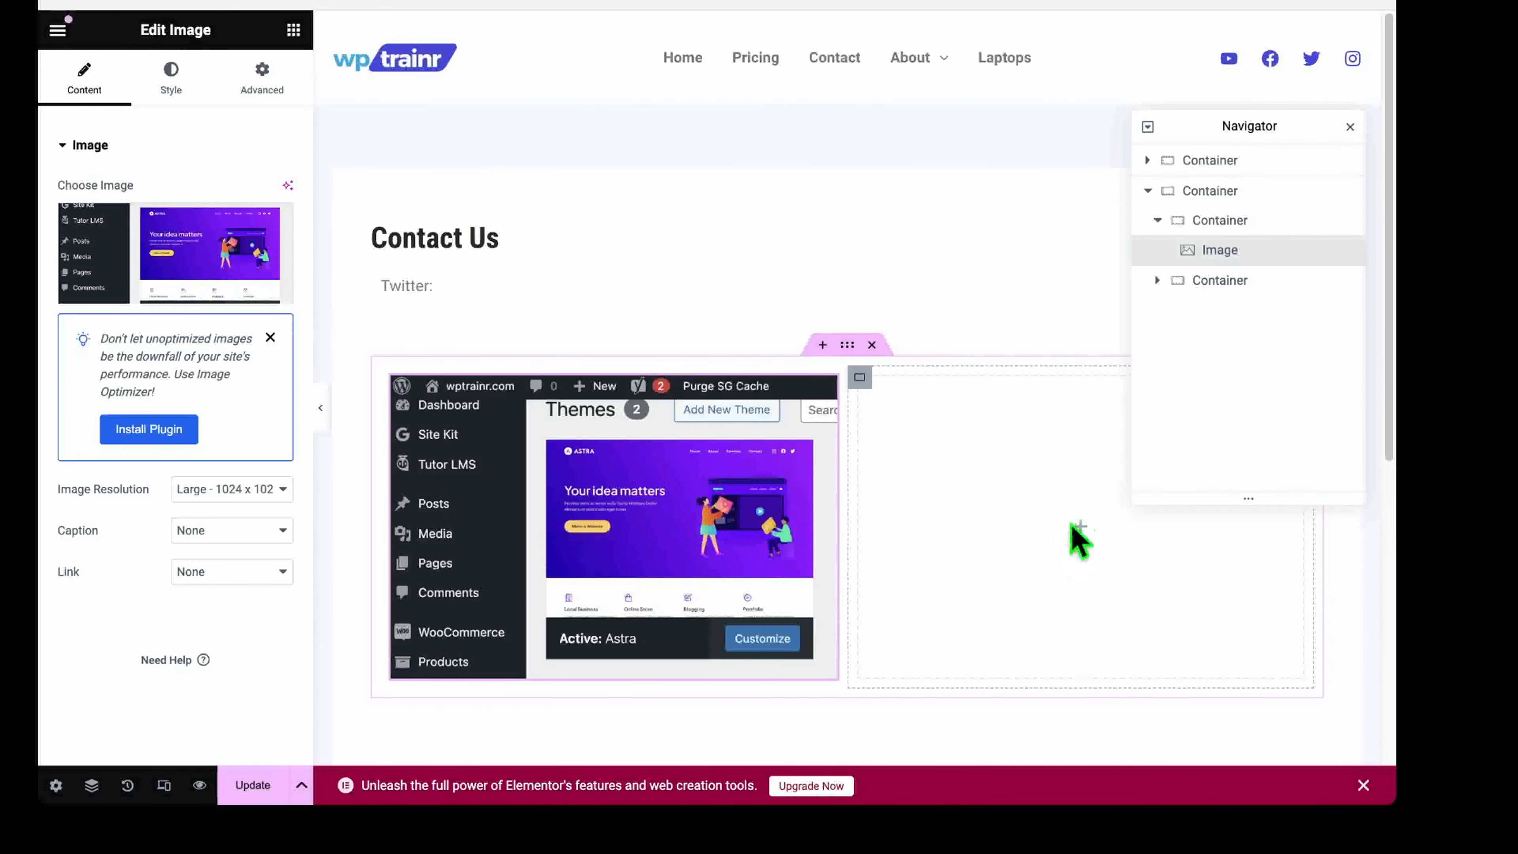
# Add a Heading widget reading "Message Us on Twitter:" to the right column of the container.
pyautogui.click(1084, 538)
pyautogui.moveTo(129, 509); pyautogui.dragTo(1061, 475)
pyautogui.write('Message Us on Twitter:')
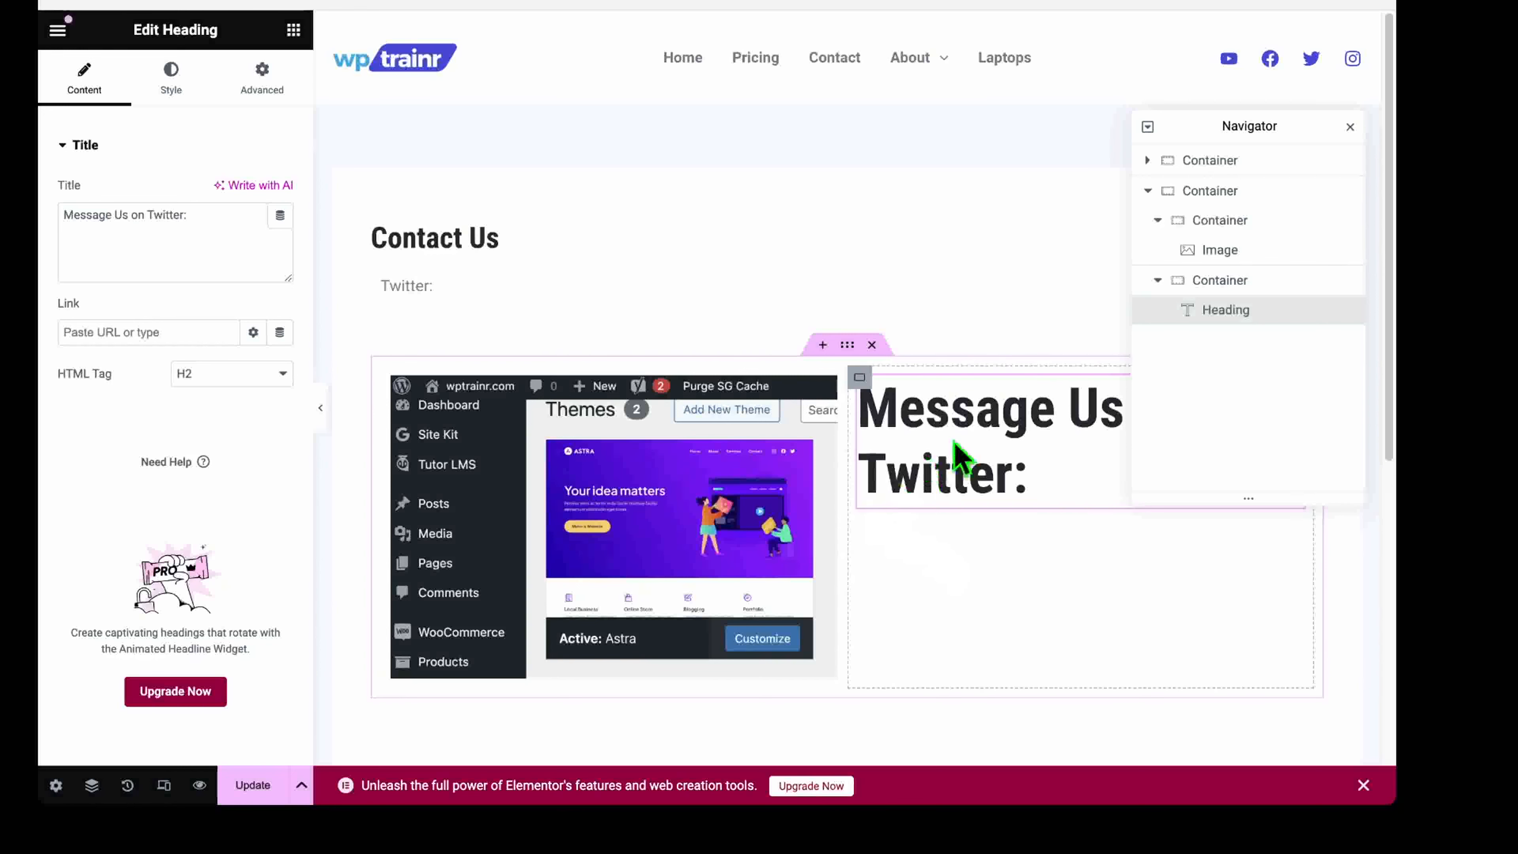
pyautogui.click(293, 30)
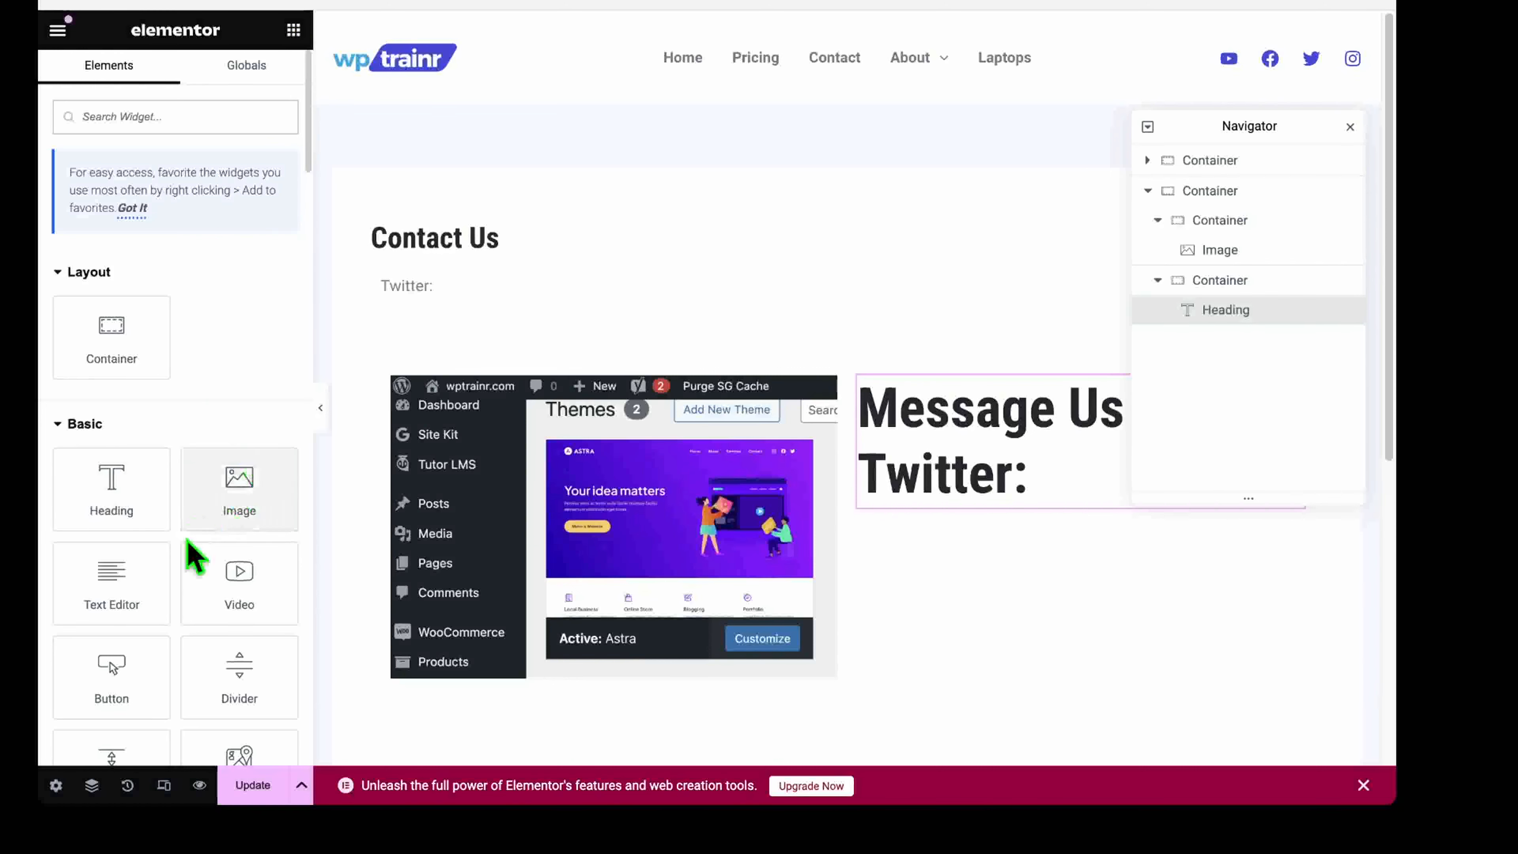
pyautogui.moveTo(111, 593); pyautogui.dragTo(1046, 503)
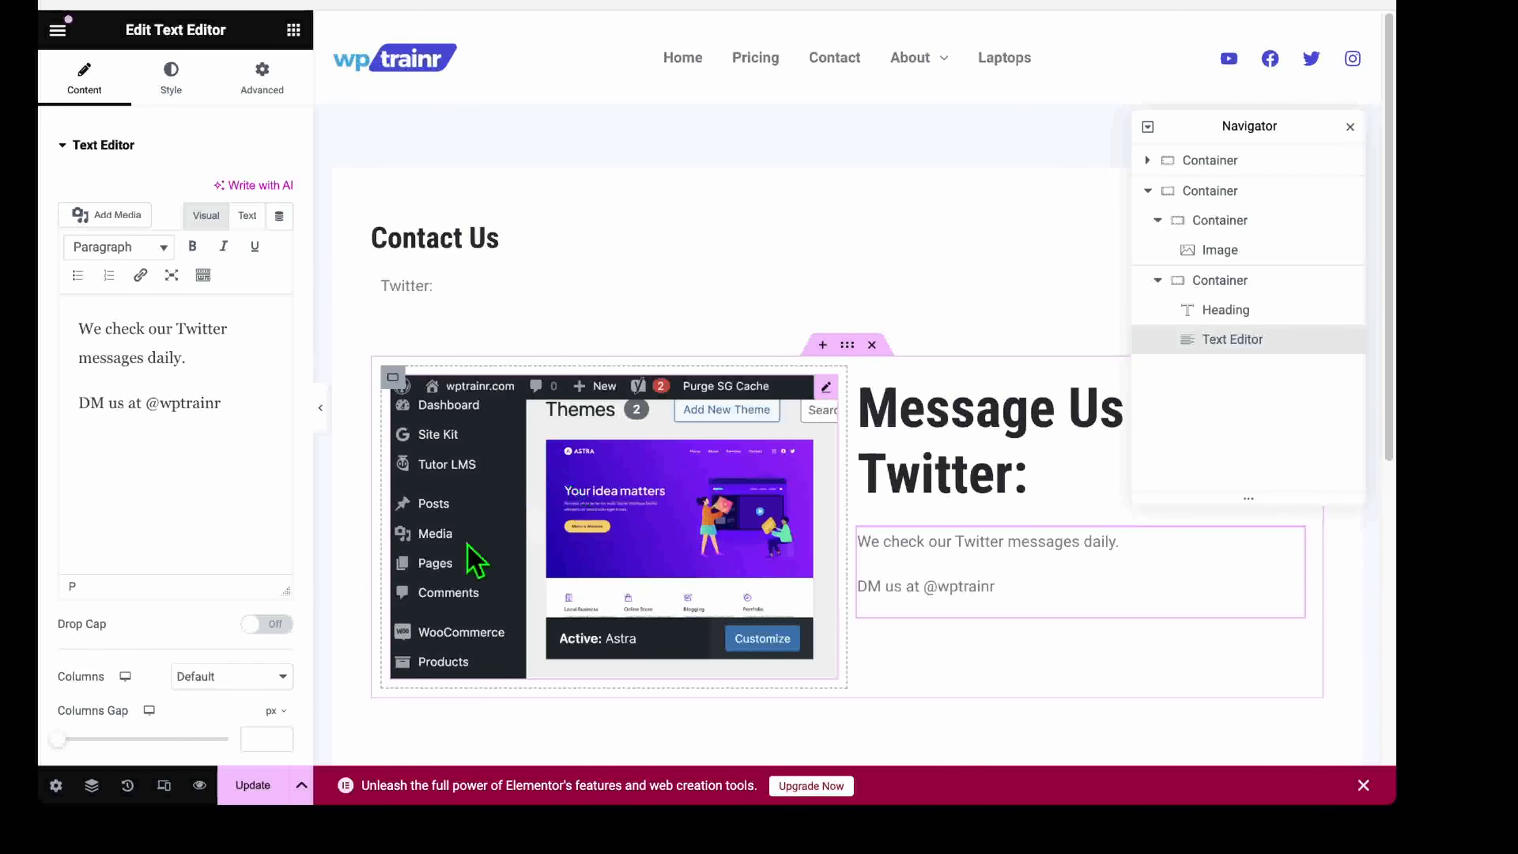
pyautogui.click(253, 787)
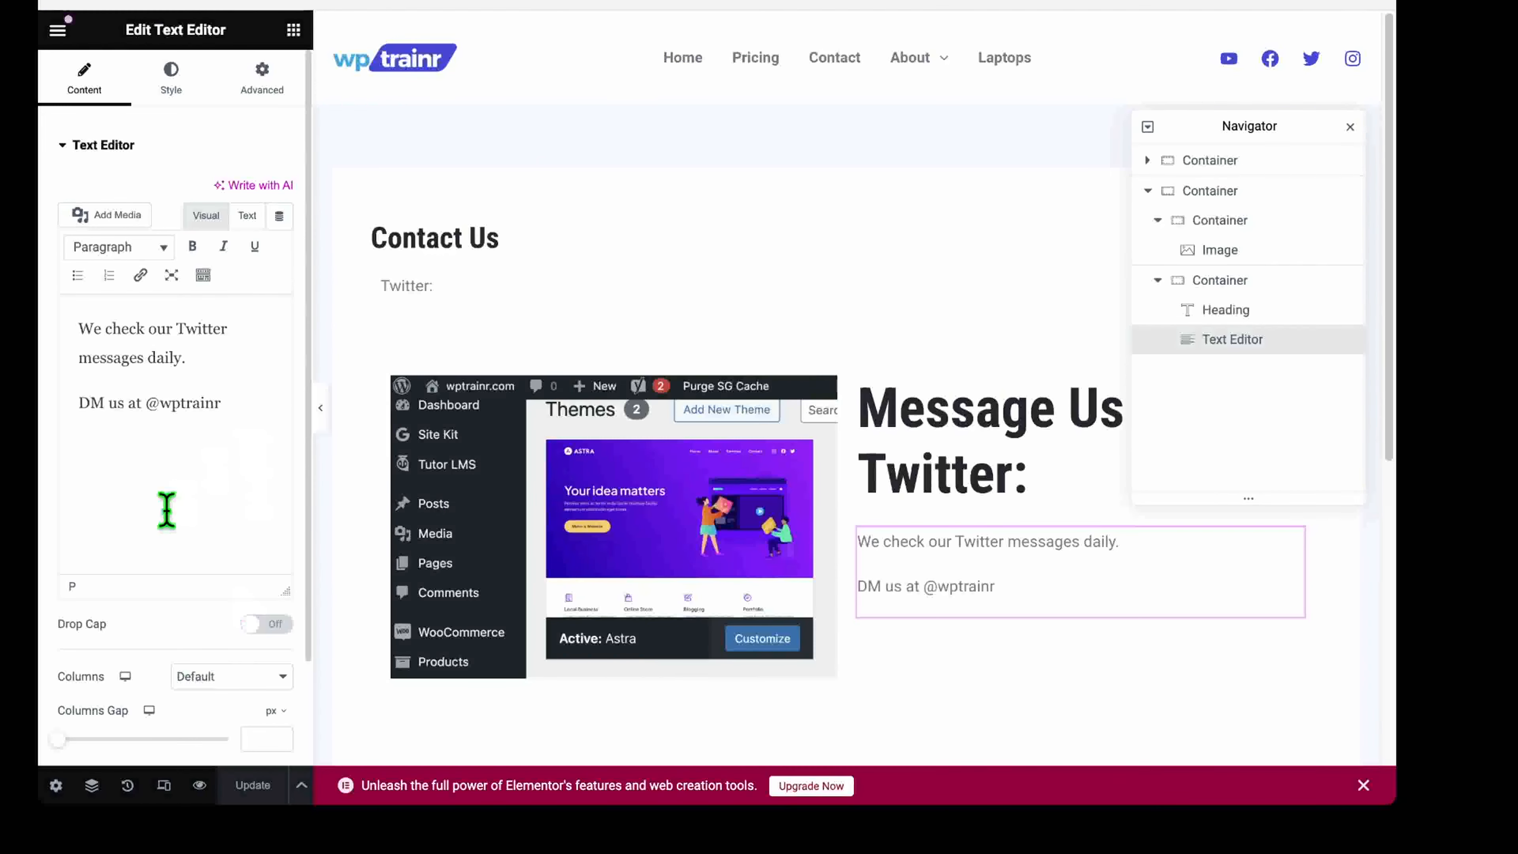
# View the updated Contact Us page on the live site.
pyautogui.click(55, 31)
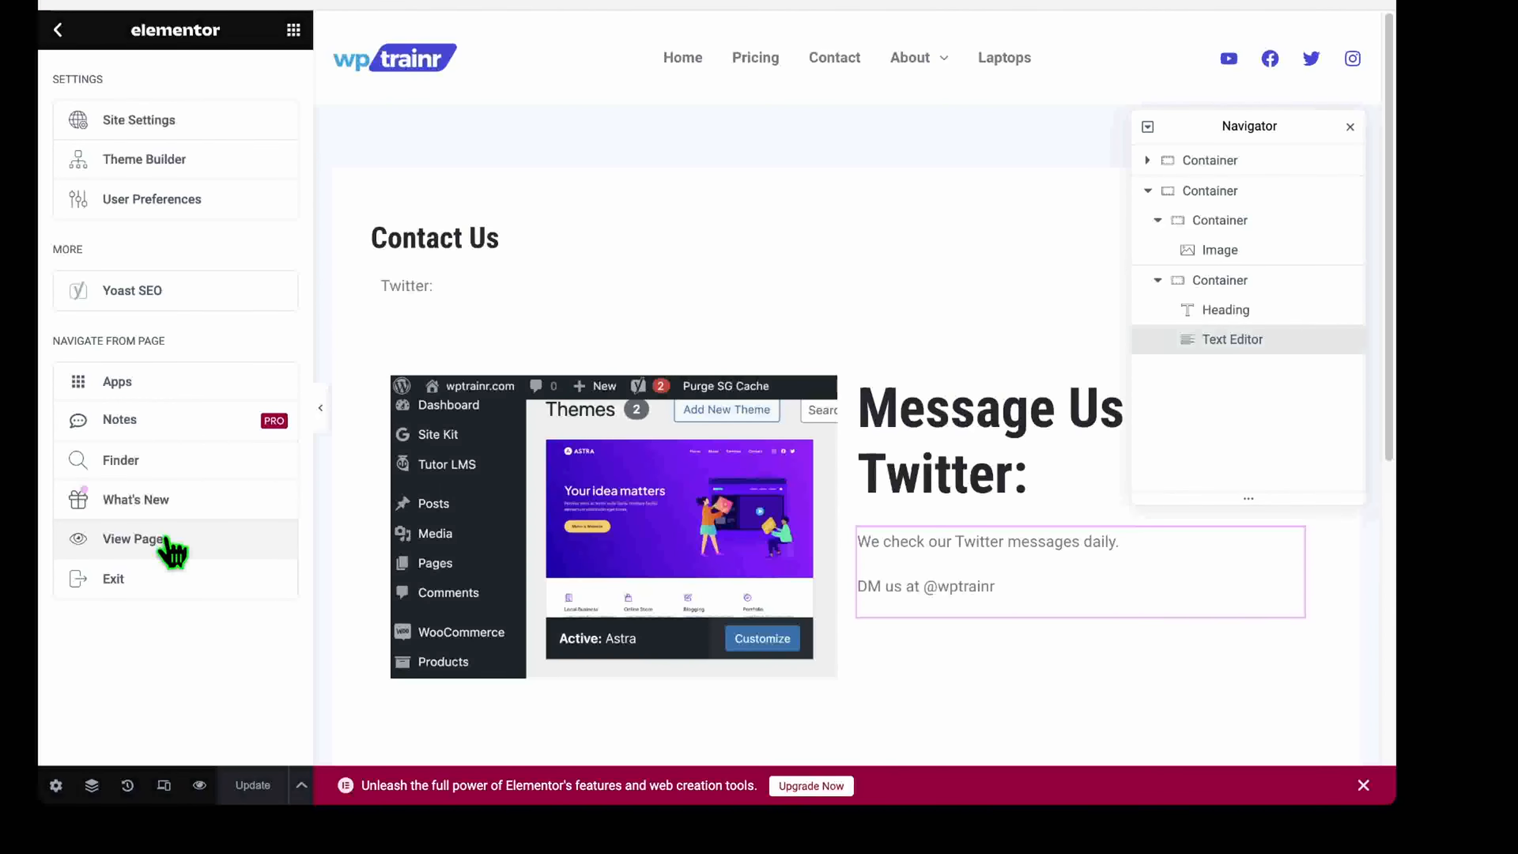
pyautogui.click(185, 549)
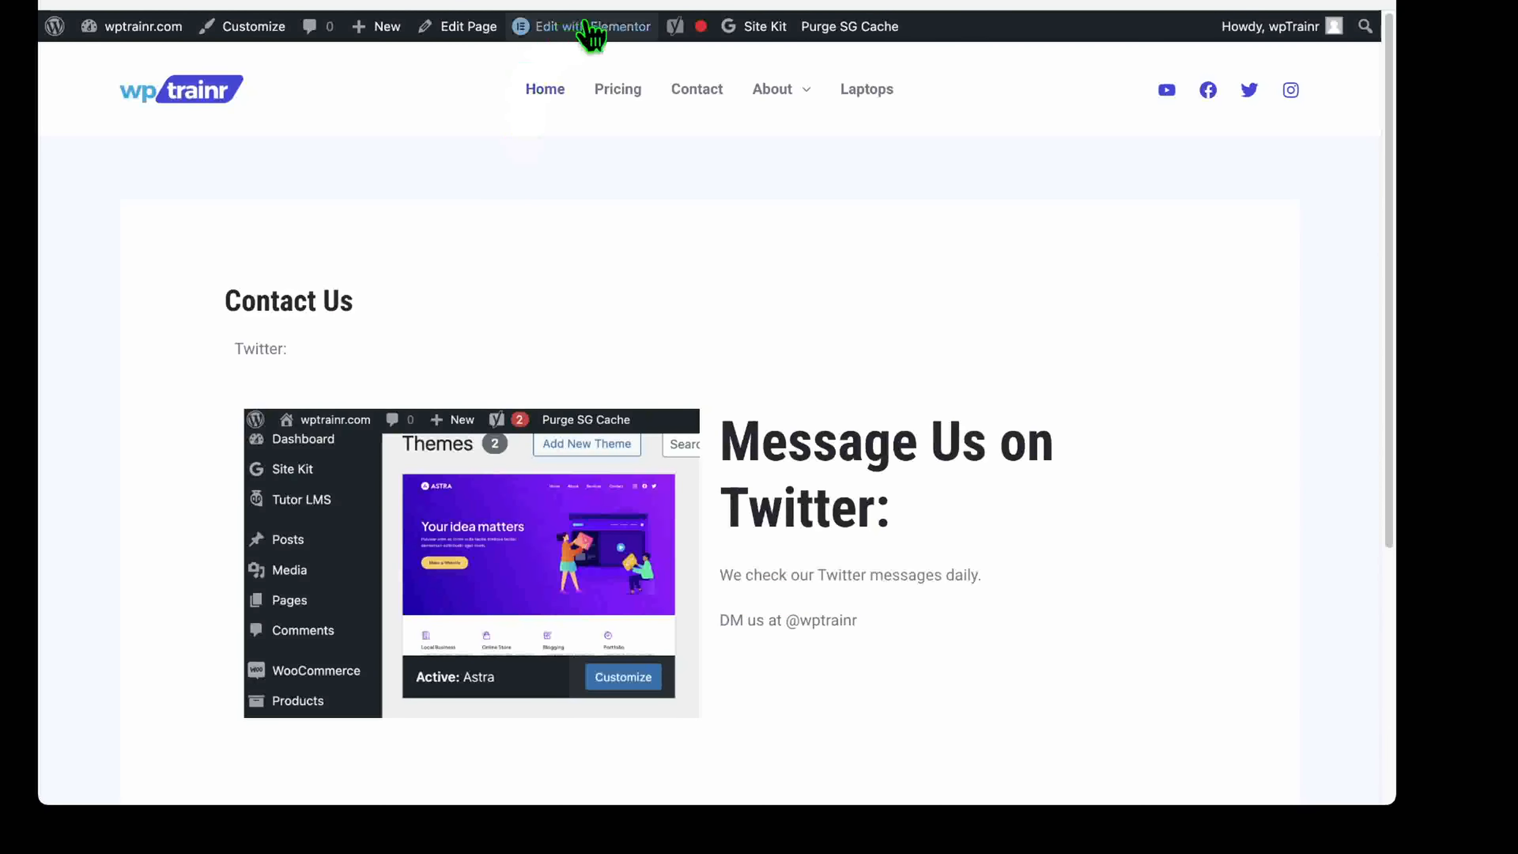
pyautogui.moveTo(586, 24)
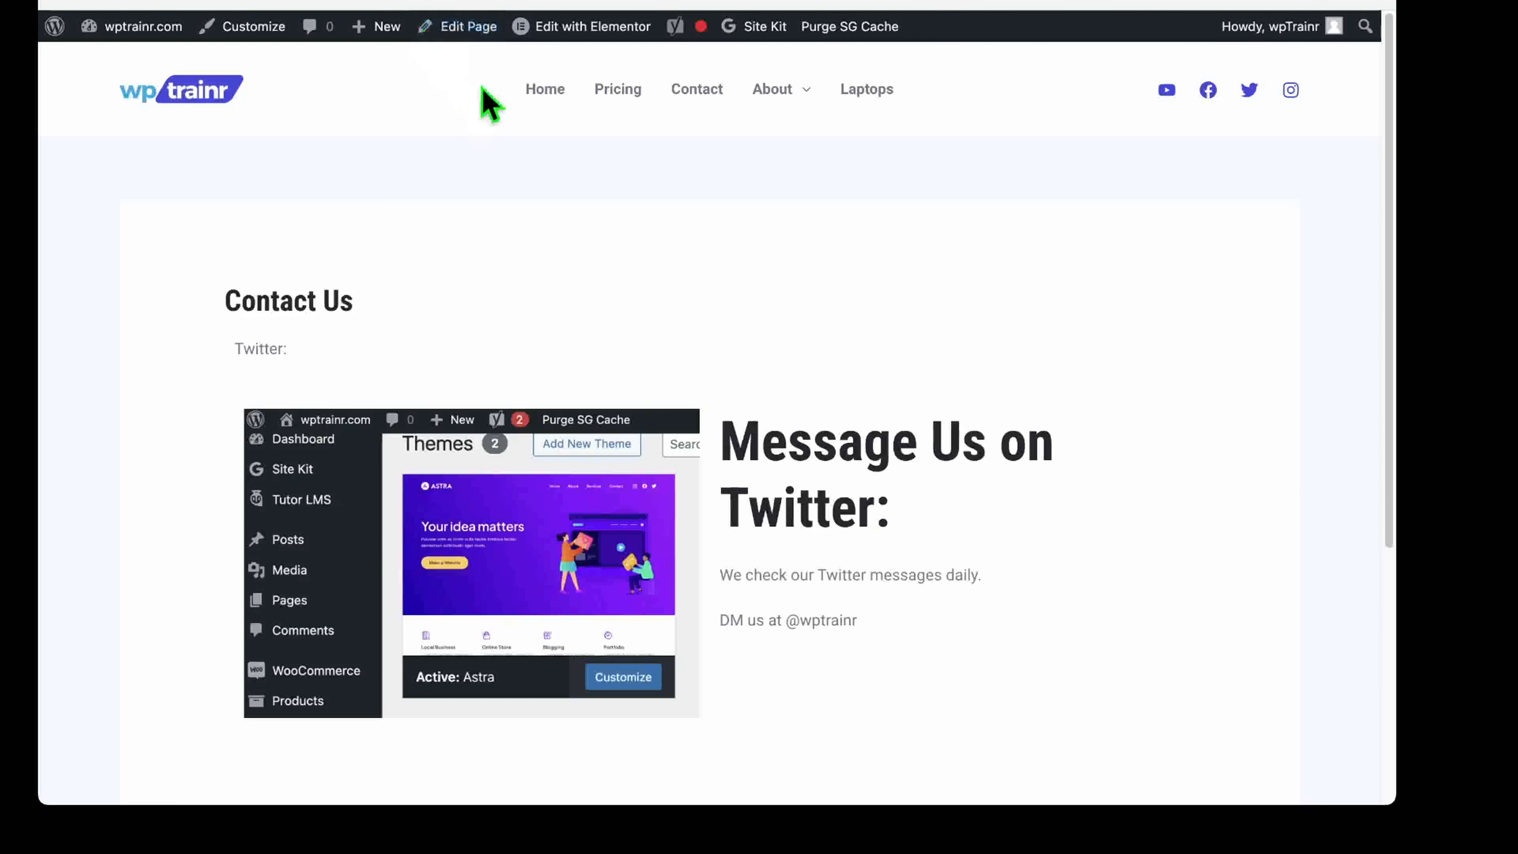
# Open the Contact Us page in the WordPress editor and look over the editor's options.
pyautogui.click(466, 26)
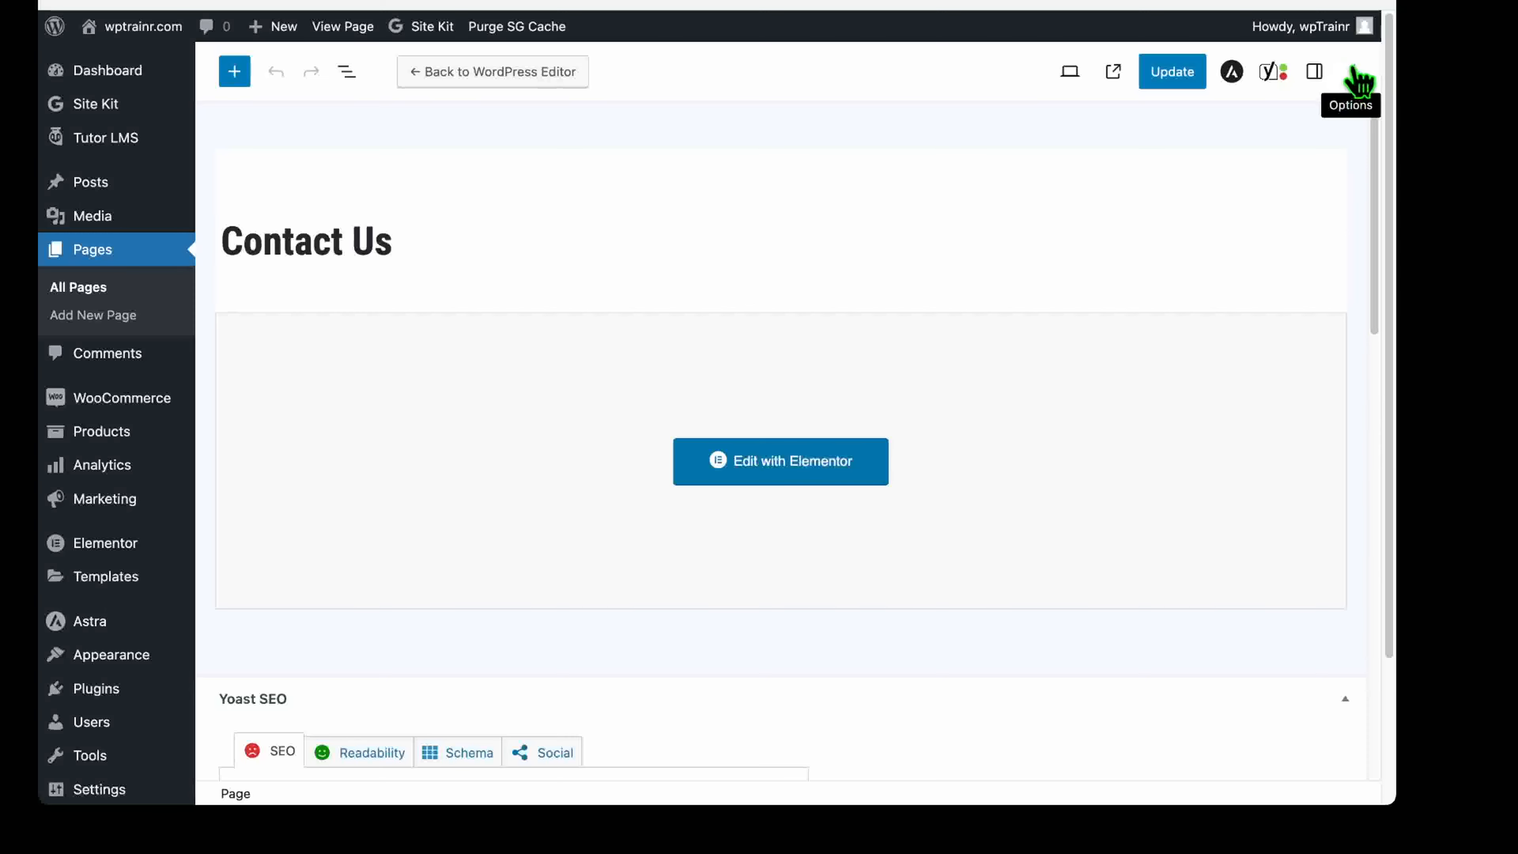
pyautogui.click(1357, 81)
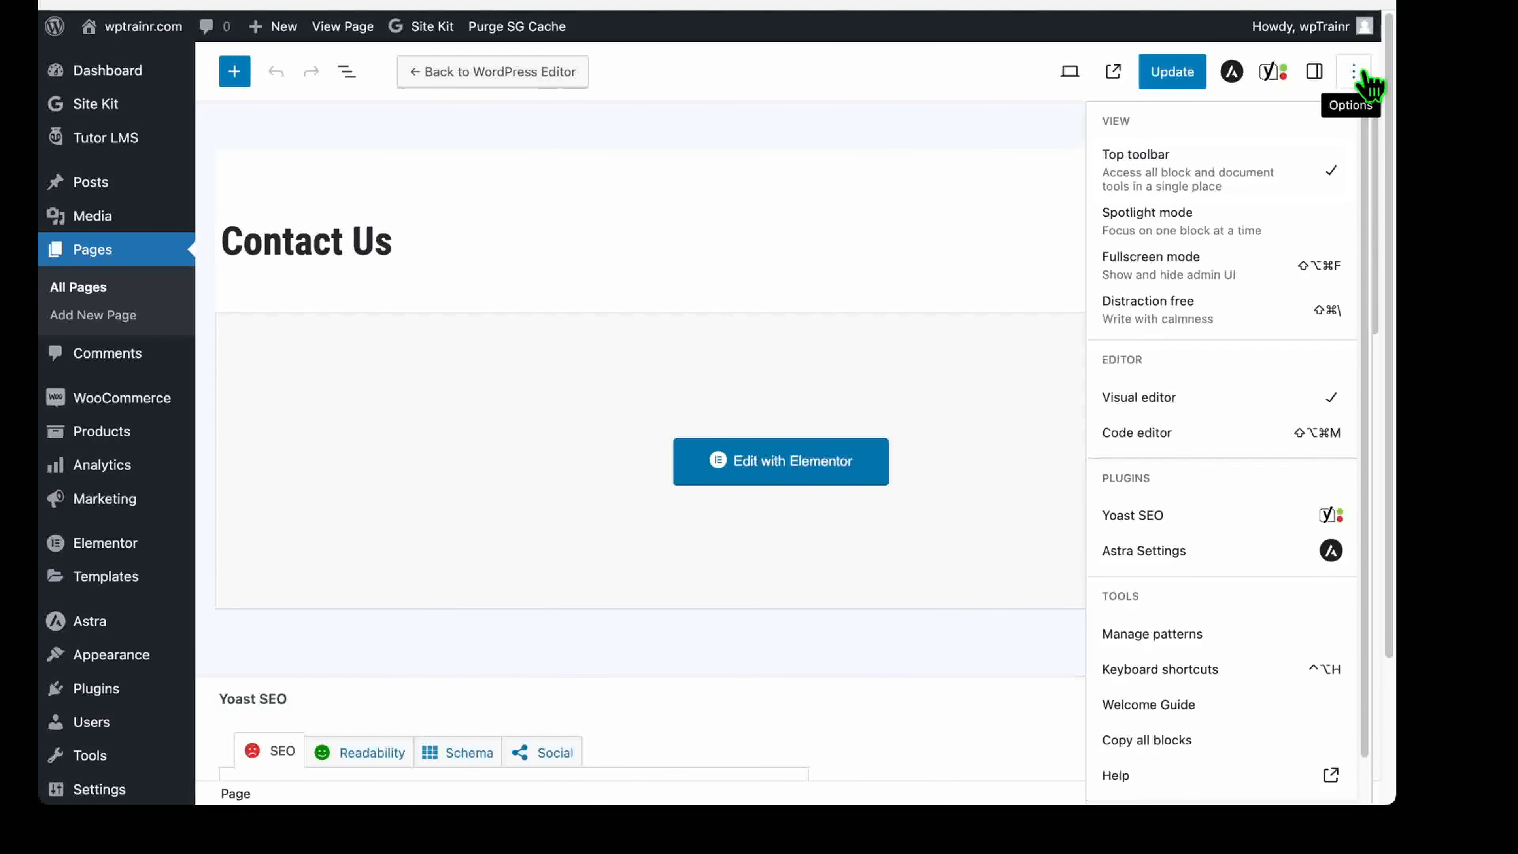
pyautogui.click(1365, 75)
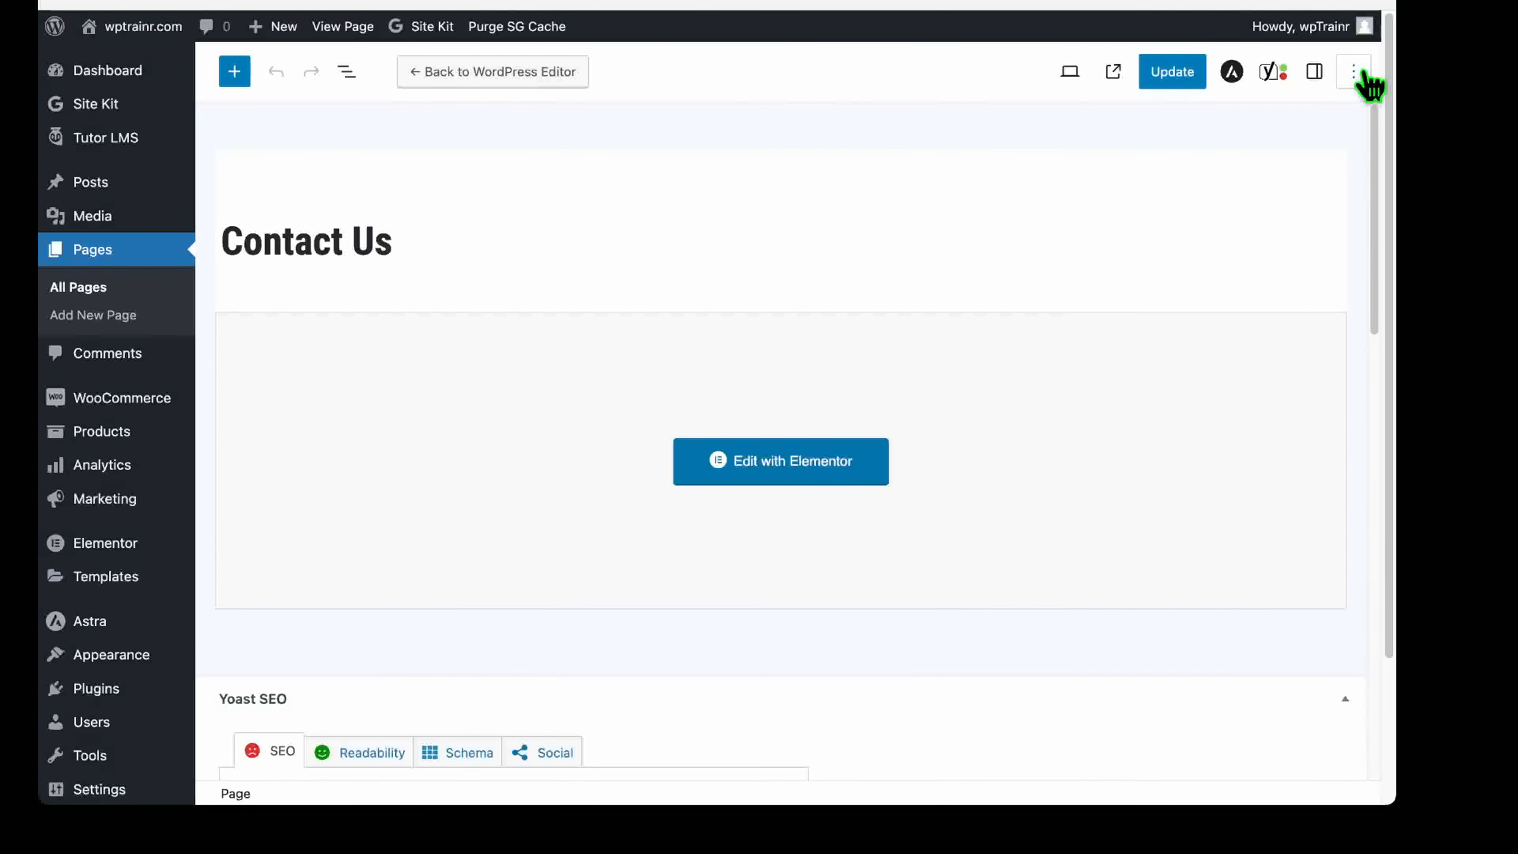
# Open the page settings and review the visibility and publish date options of the Contact Us page.
pyautogui.click(1313, 75)
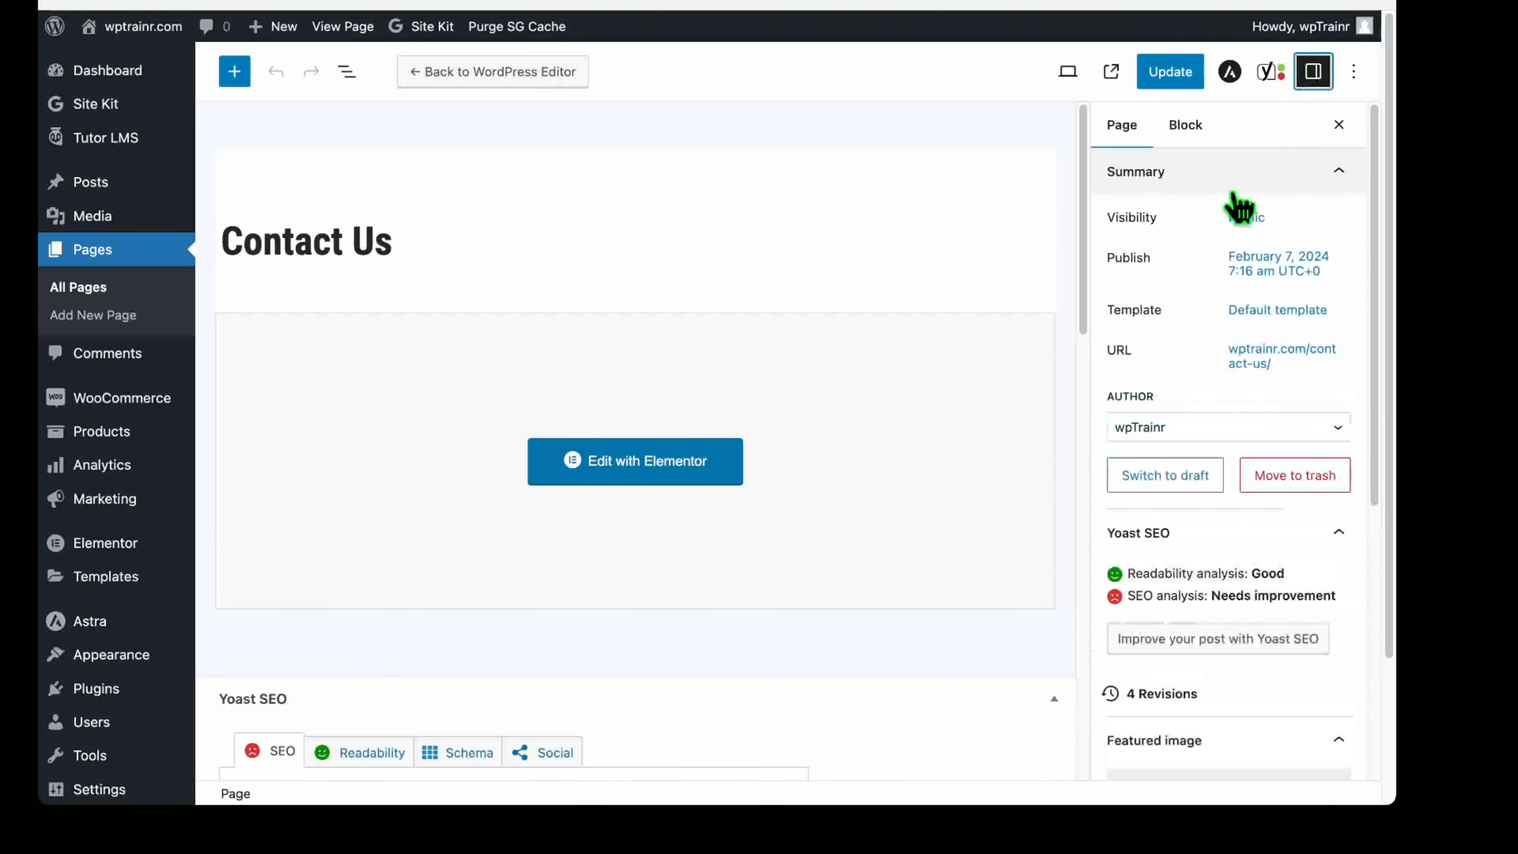
pyautogui.click(1249, 219)
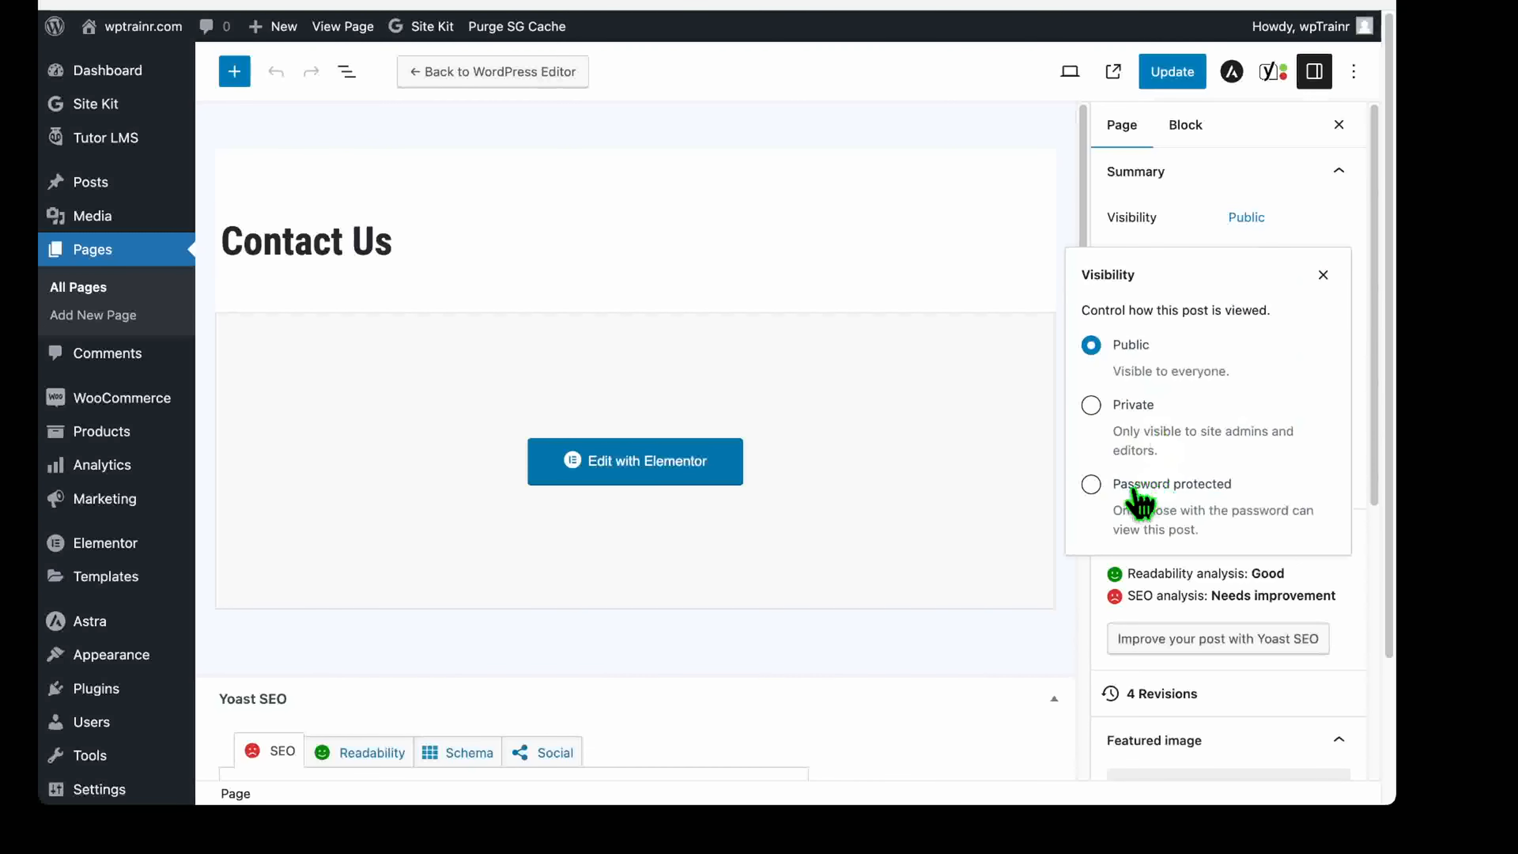
pyautogui.click(1323, 275)
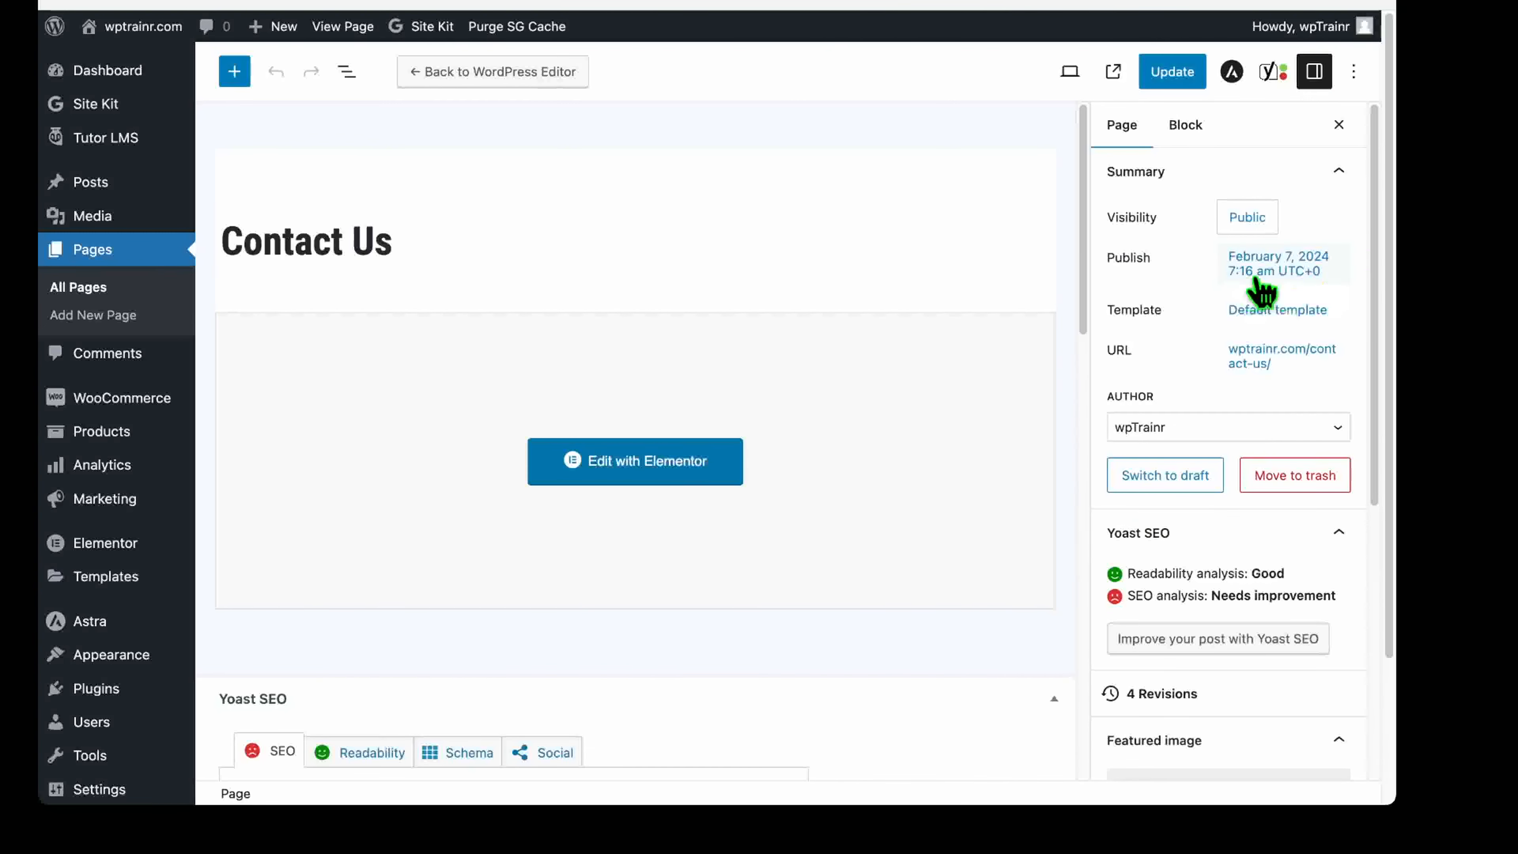
pyautogui.click(1267, 272)
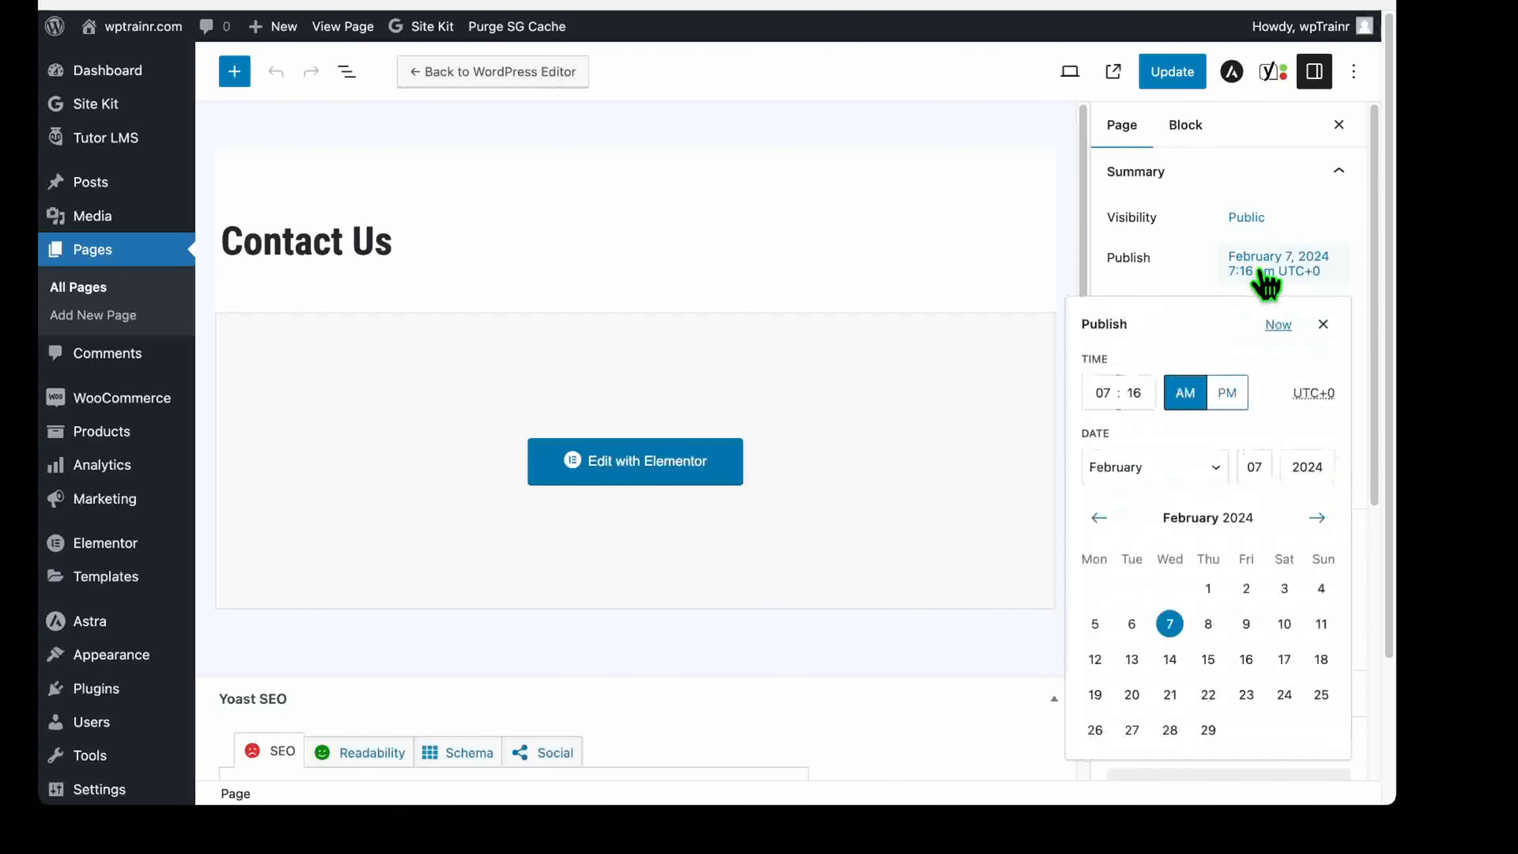
pyautogui.click(1322, 325)
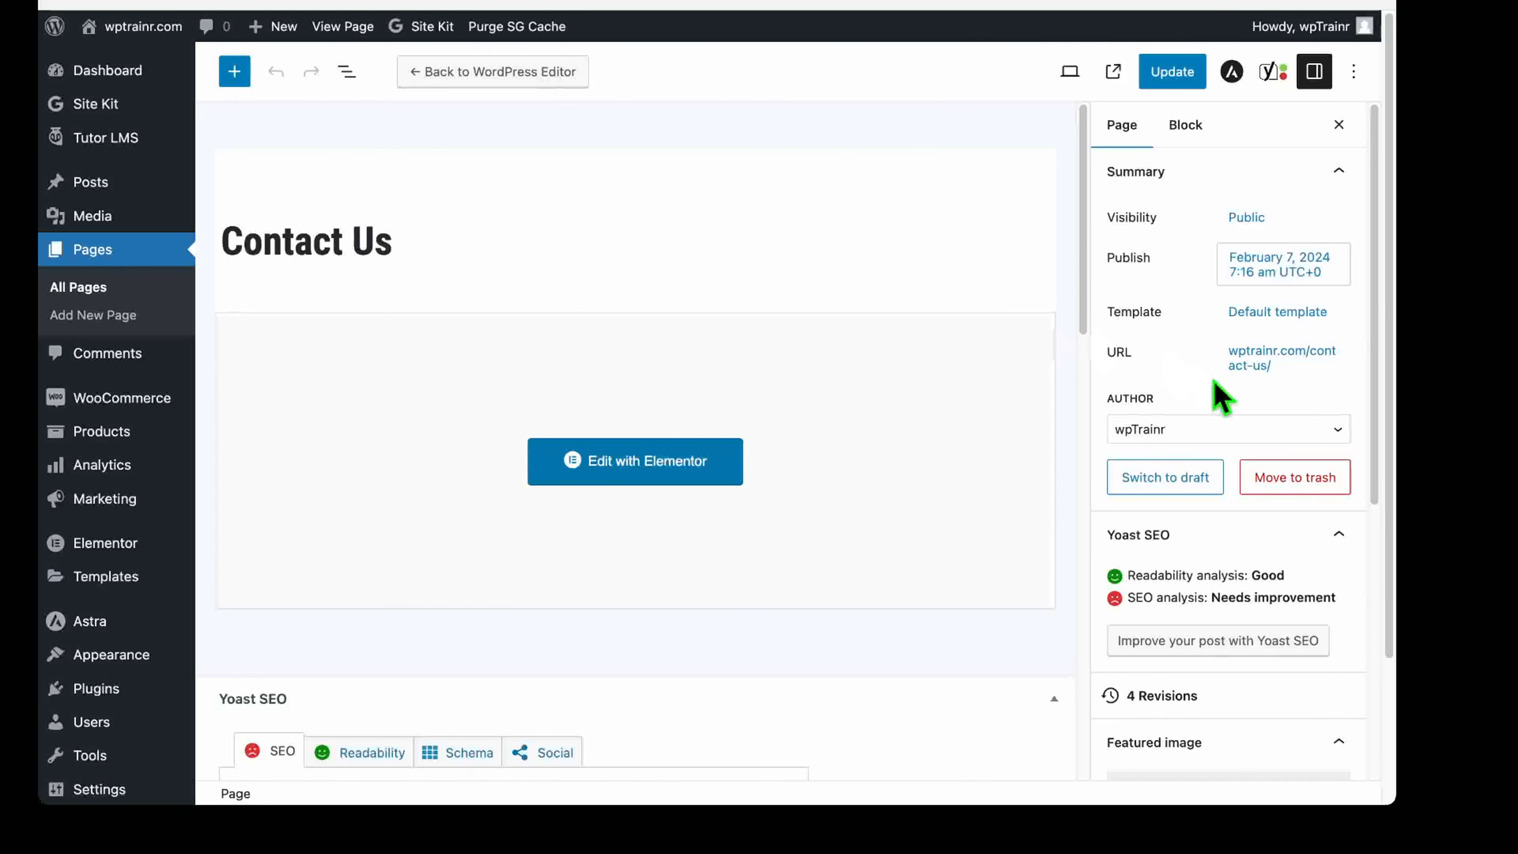
# Retype the ending of the page's permalink so the slug reads contact-us.
pyautogui.click(1266, 359)
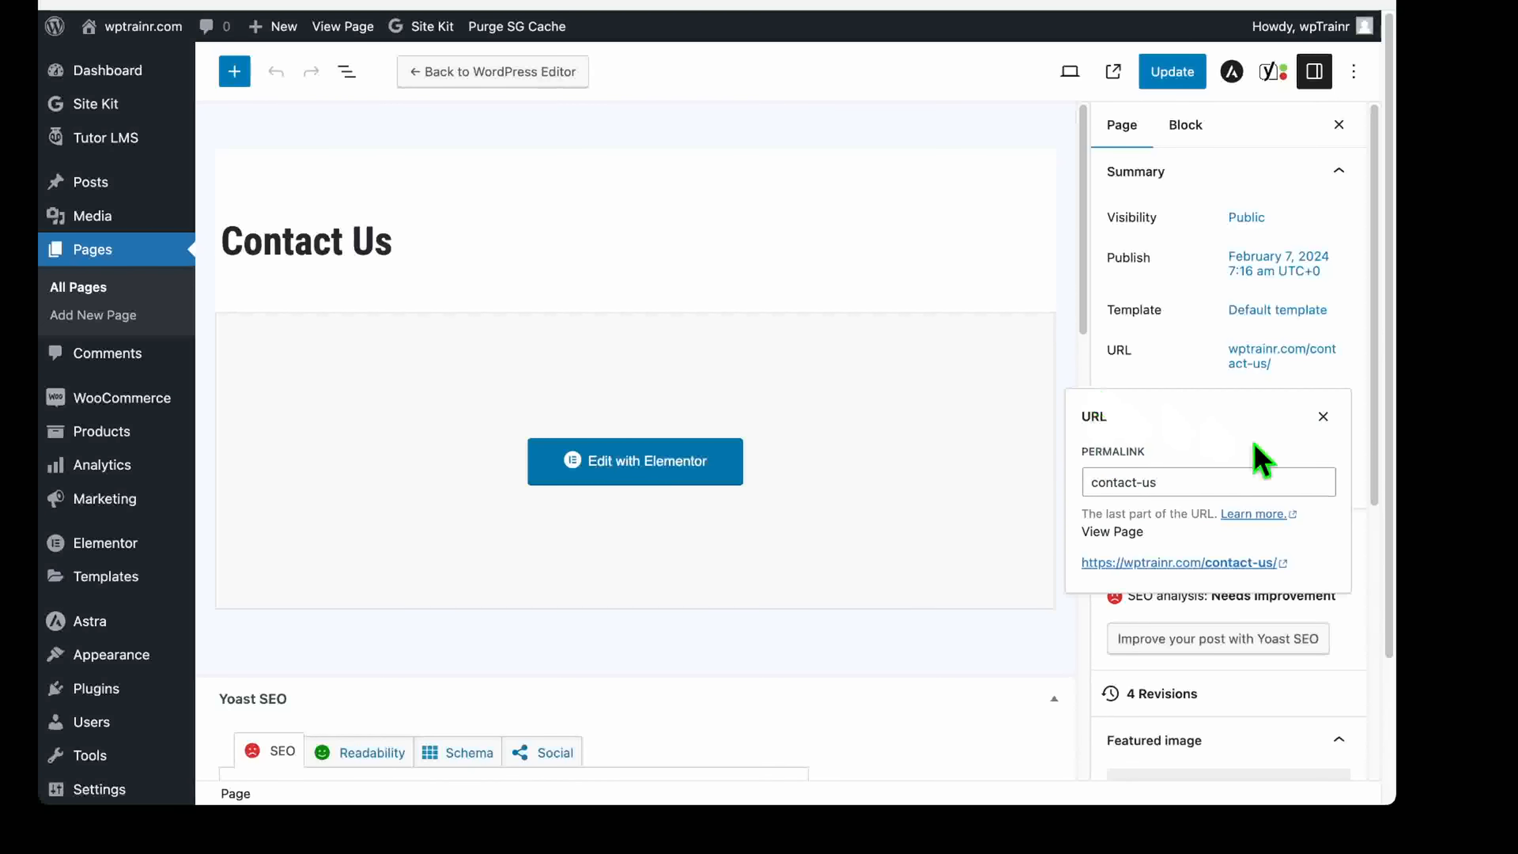
pyautogui.click(1183, 479)
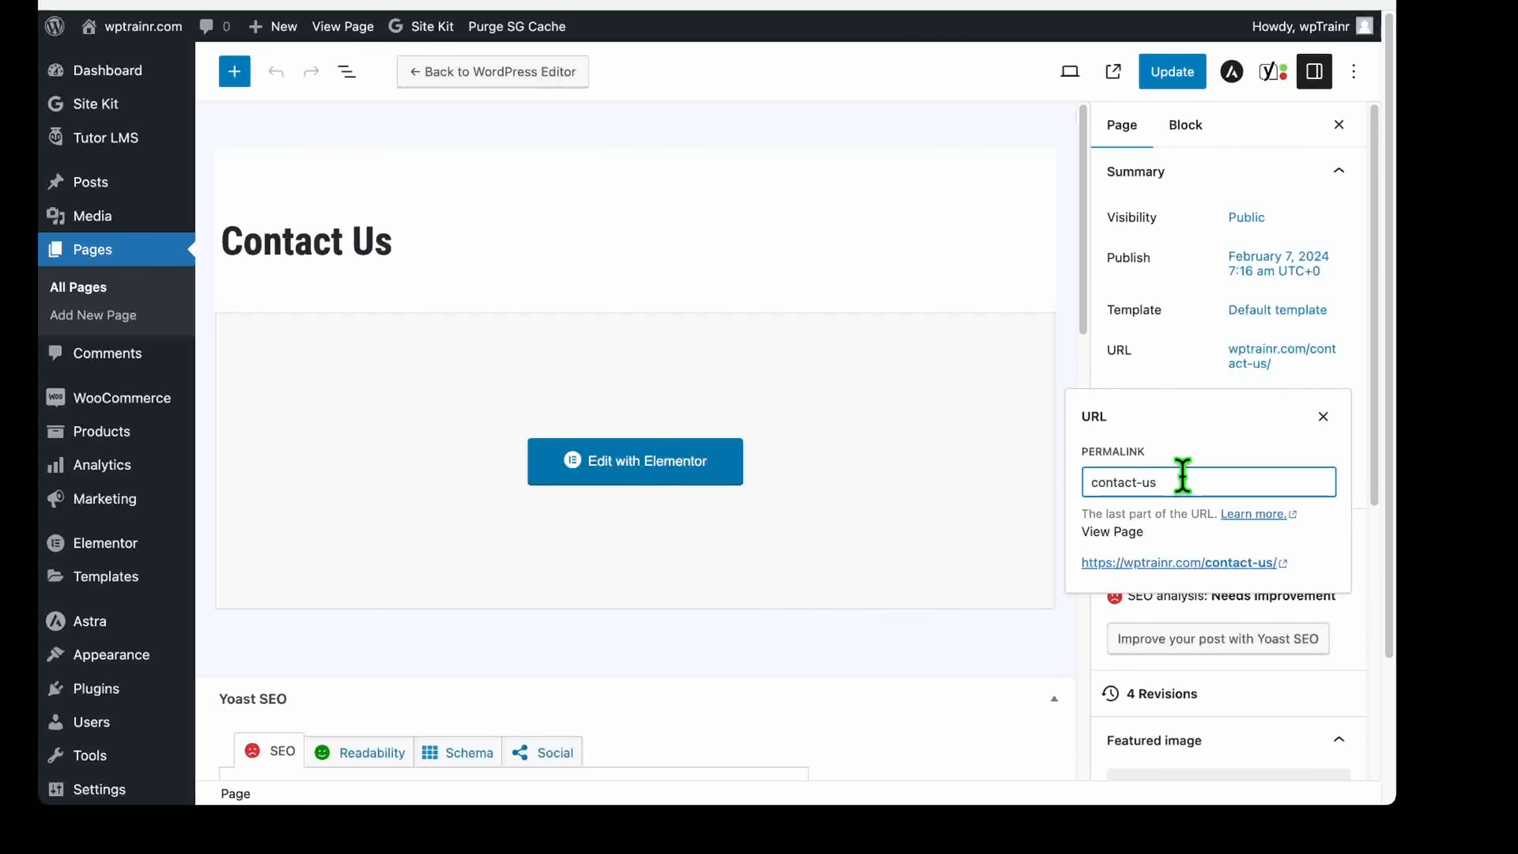
pyautogui.press('BackSpace')
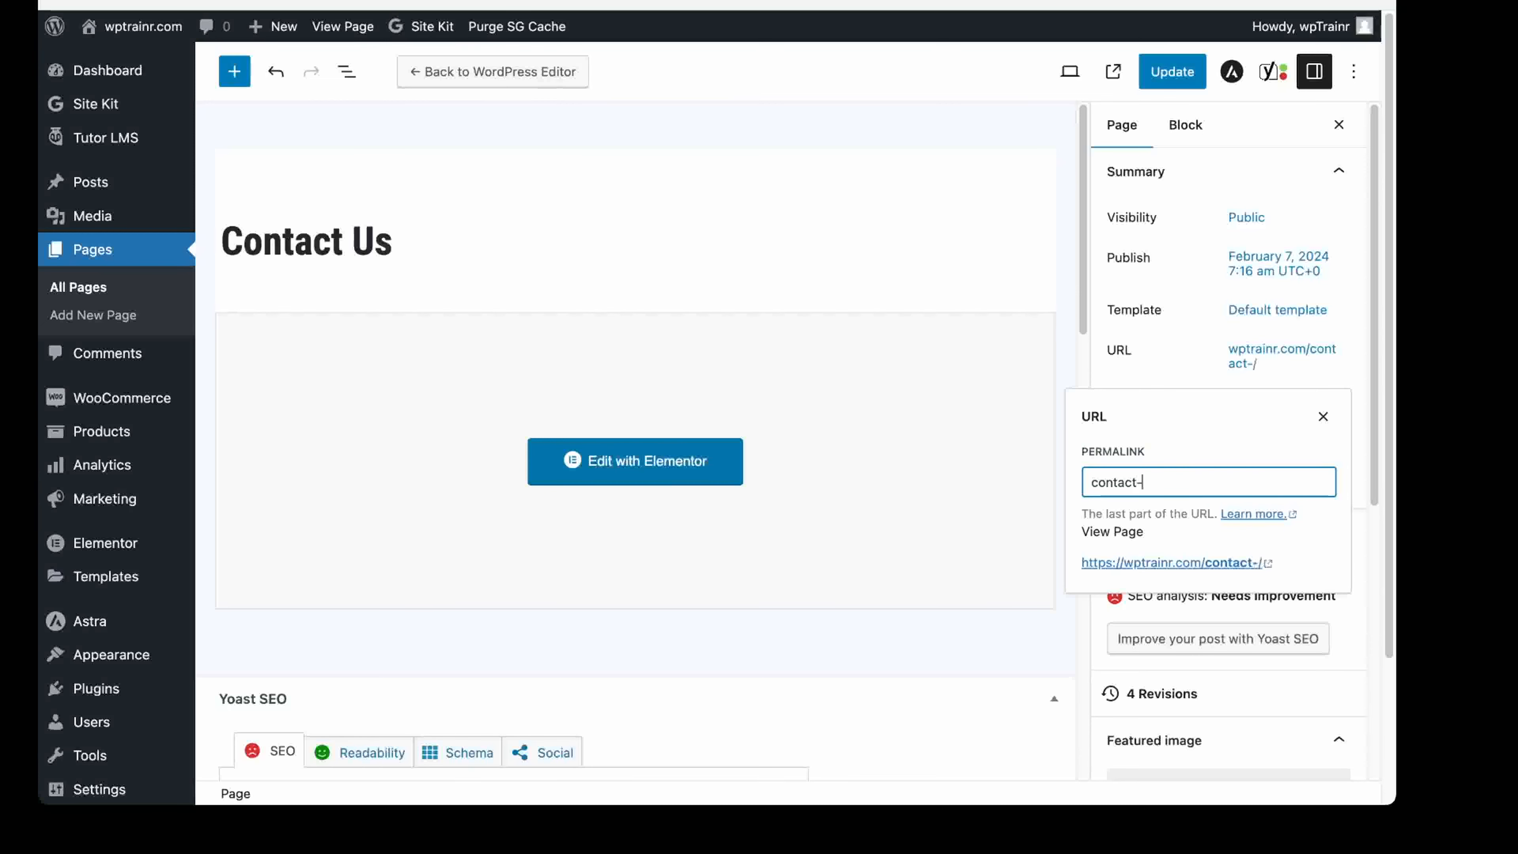
pyautogui.write('us')
pyautogui.press('Escape')
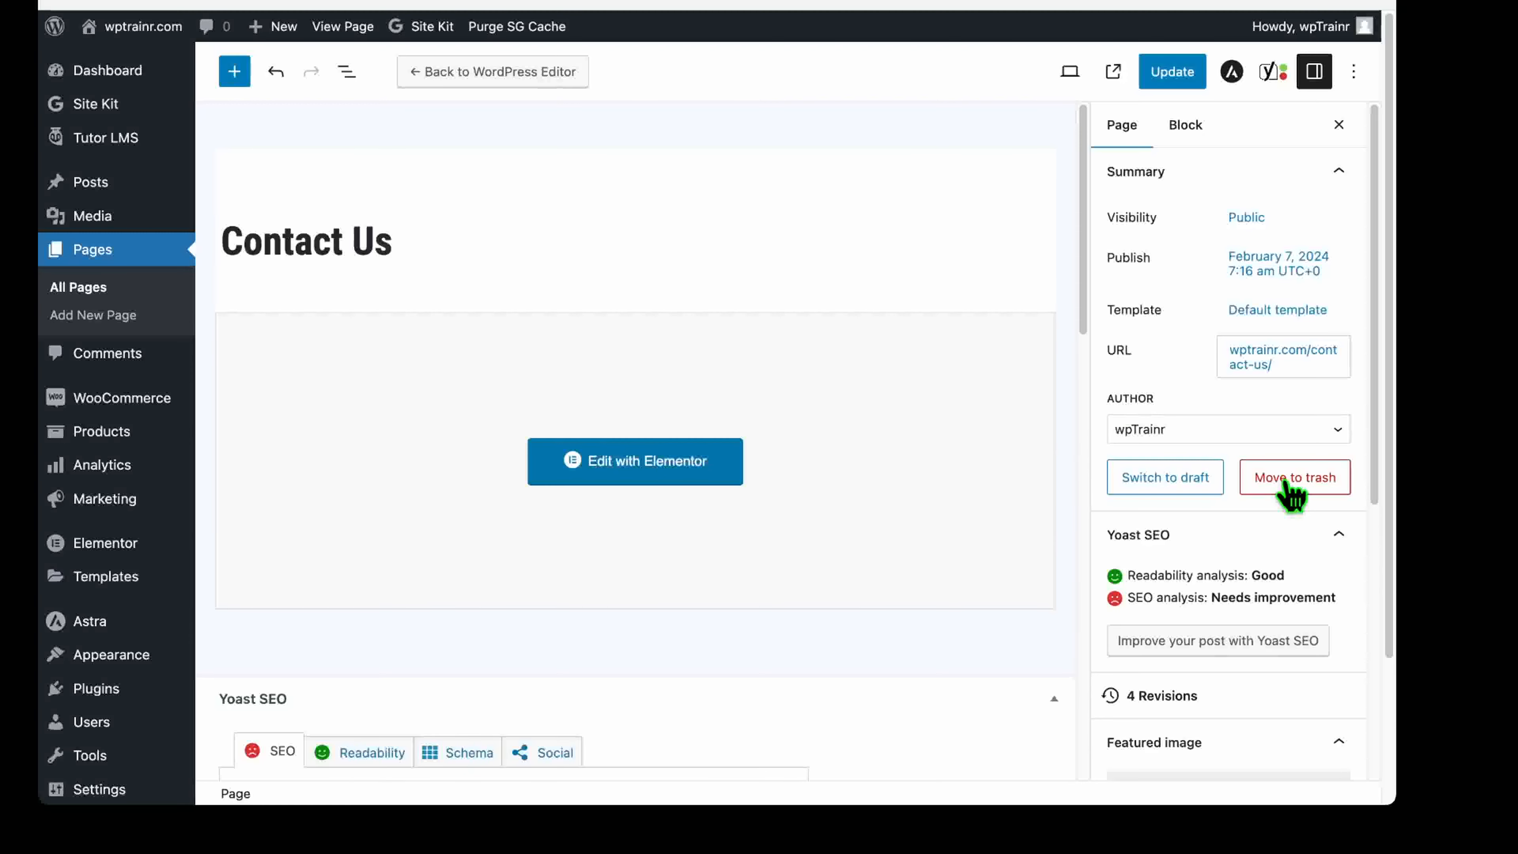
# Set the WordPress logo image from the media library as the page's featured image and update the page.
pyautogui.scroll(-5, 1220, 577)
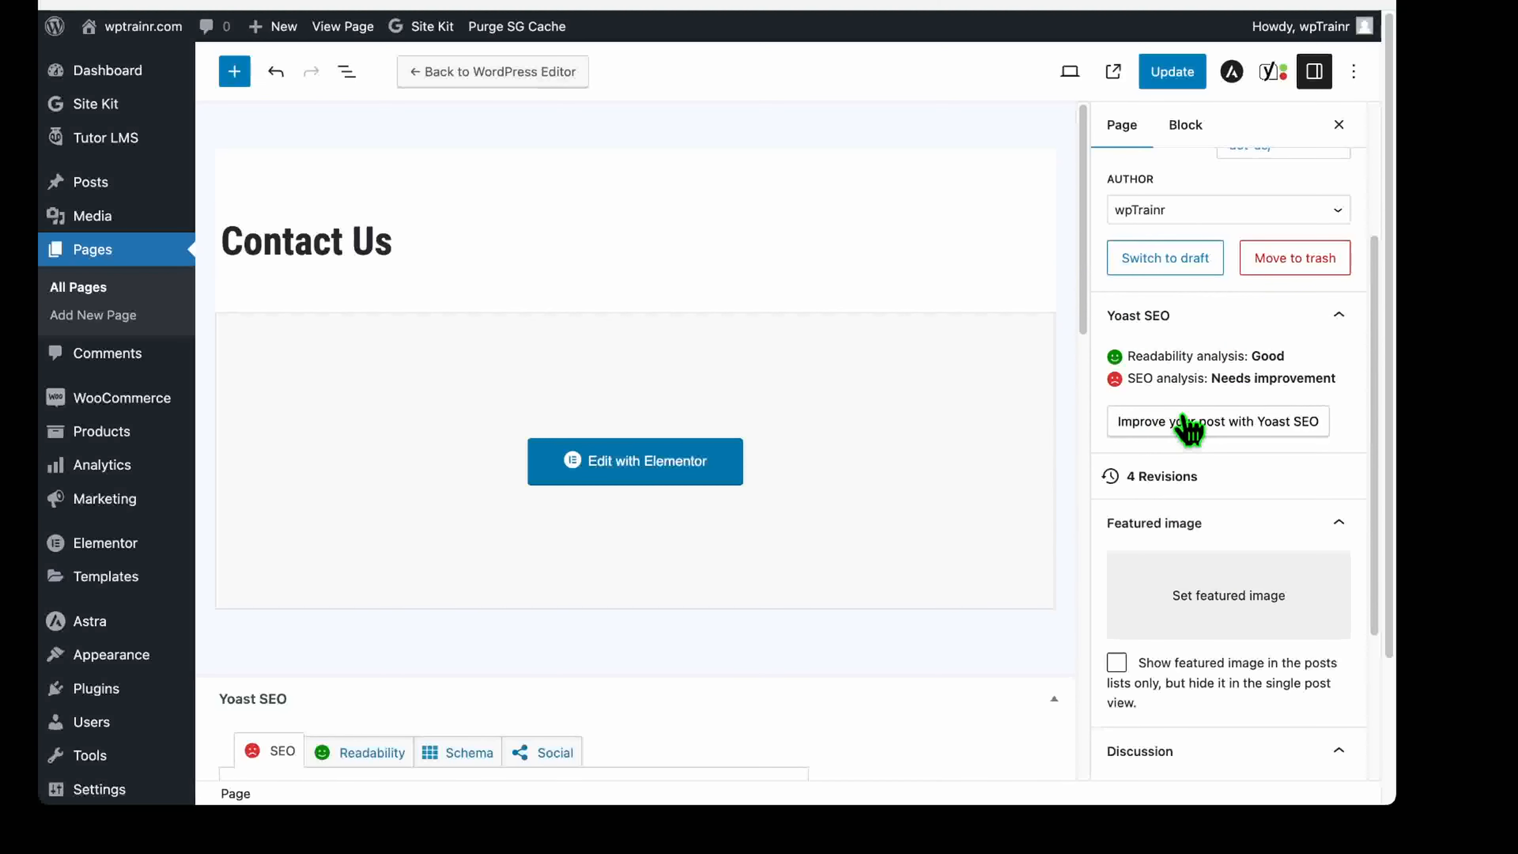
pyautogui.scroll(-5, 1184, 427)
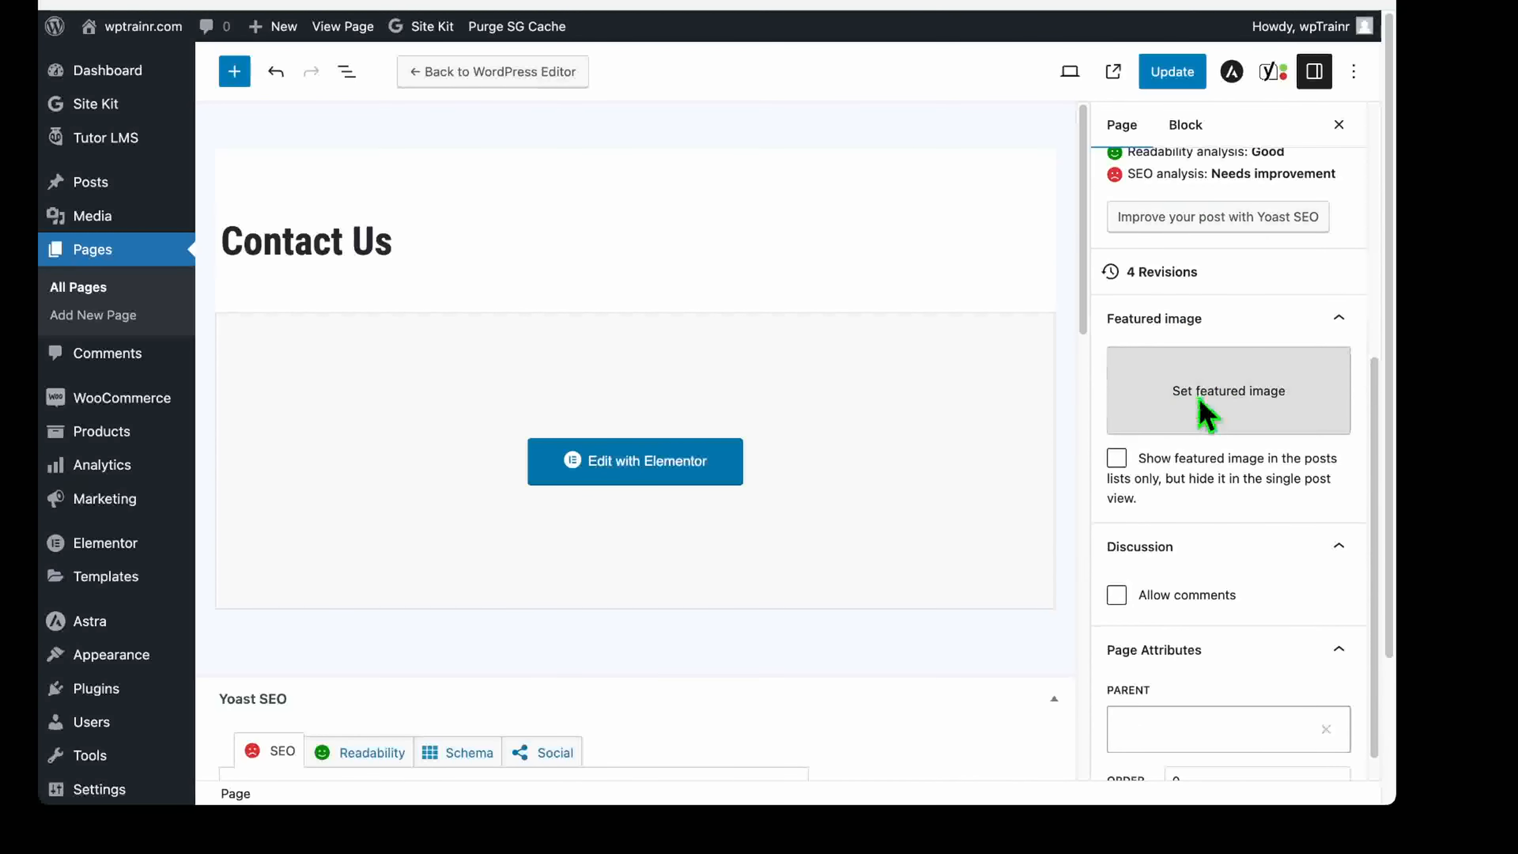
pyautogui.click(1170, 407)
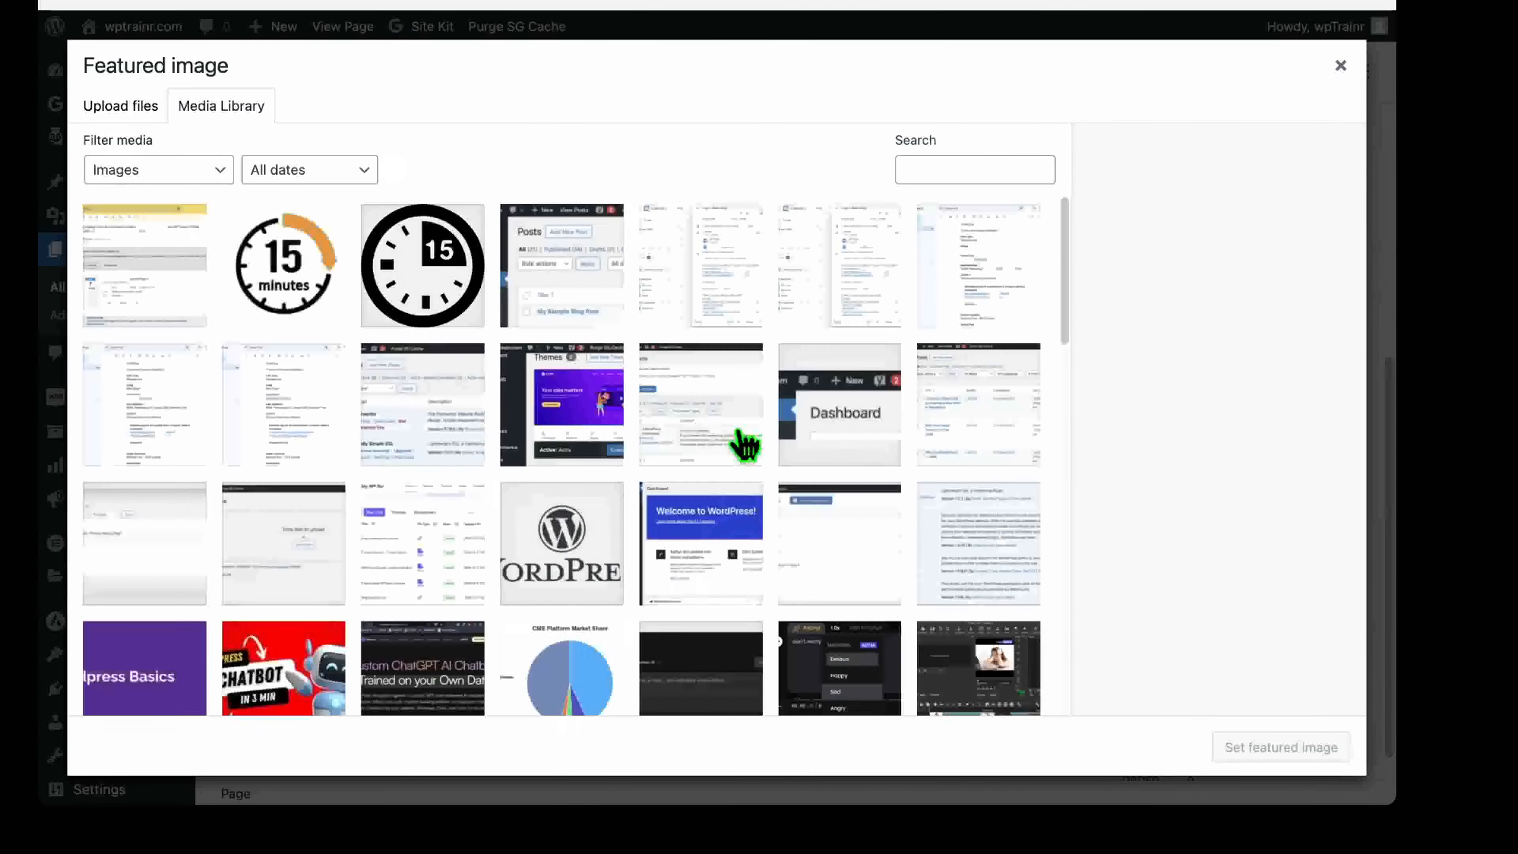
pyautogui.click(562, 541)
pyautogui.click(1296, 755)
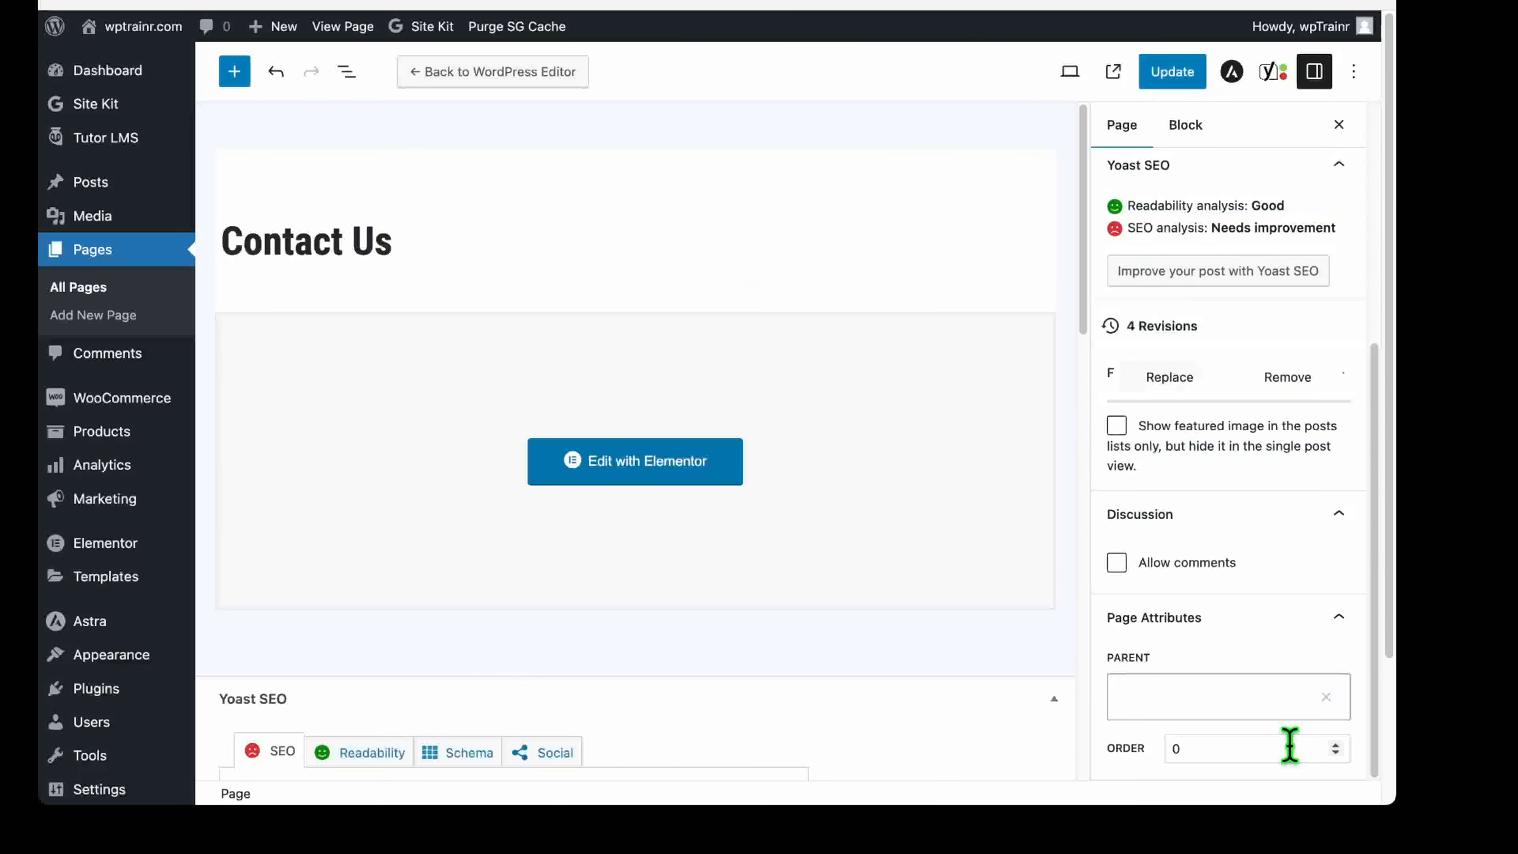
pyautogui.scroll(6, 1171, 478)
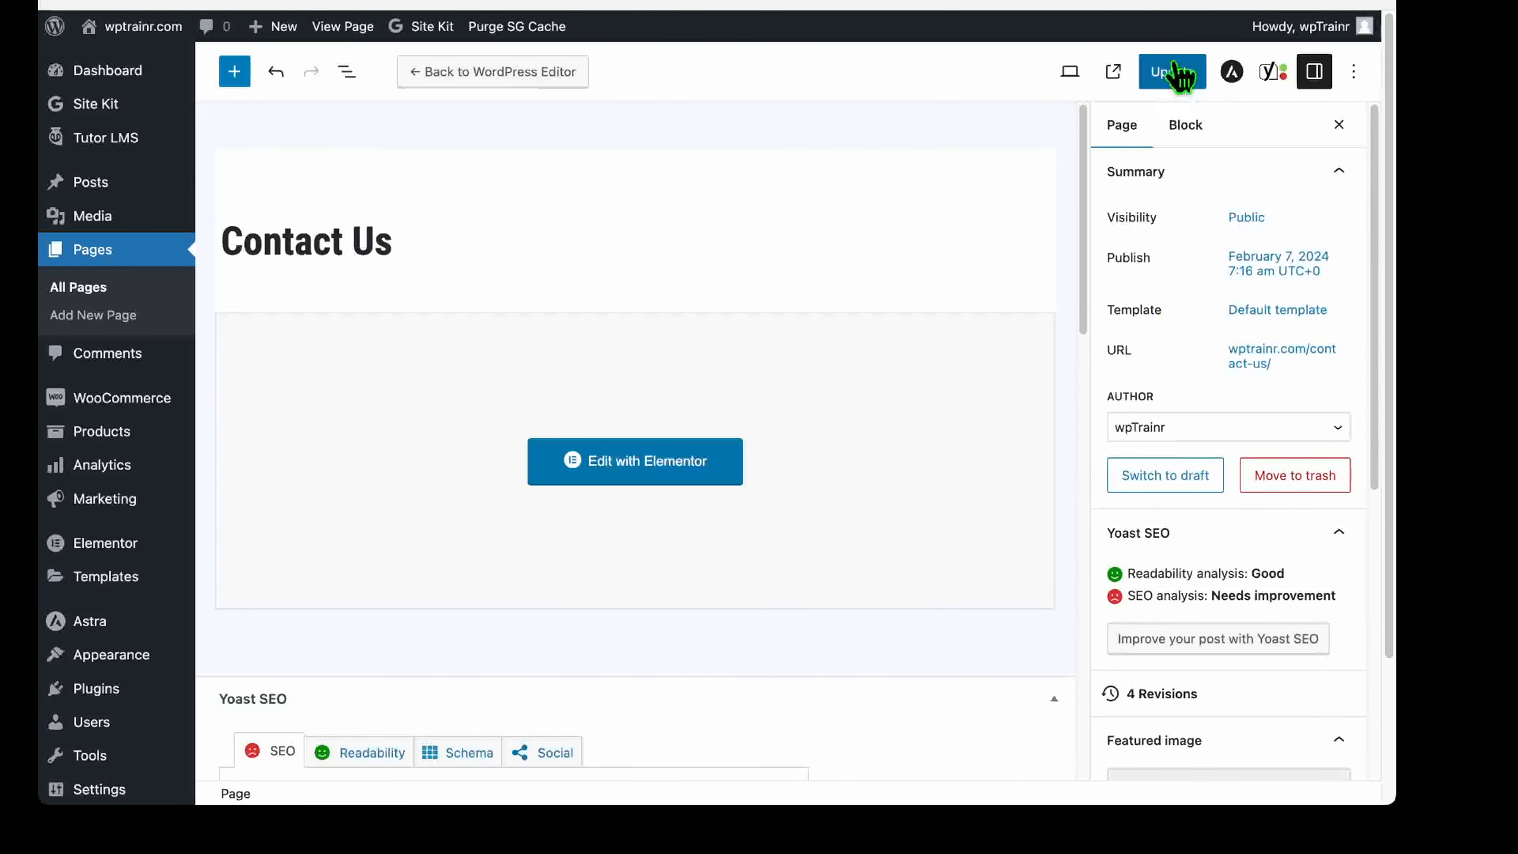
pyautogui.click(1169, 72)
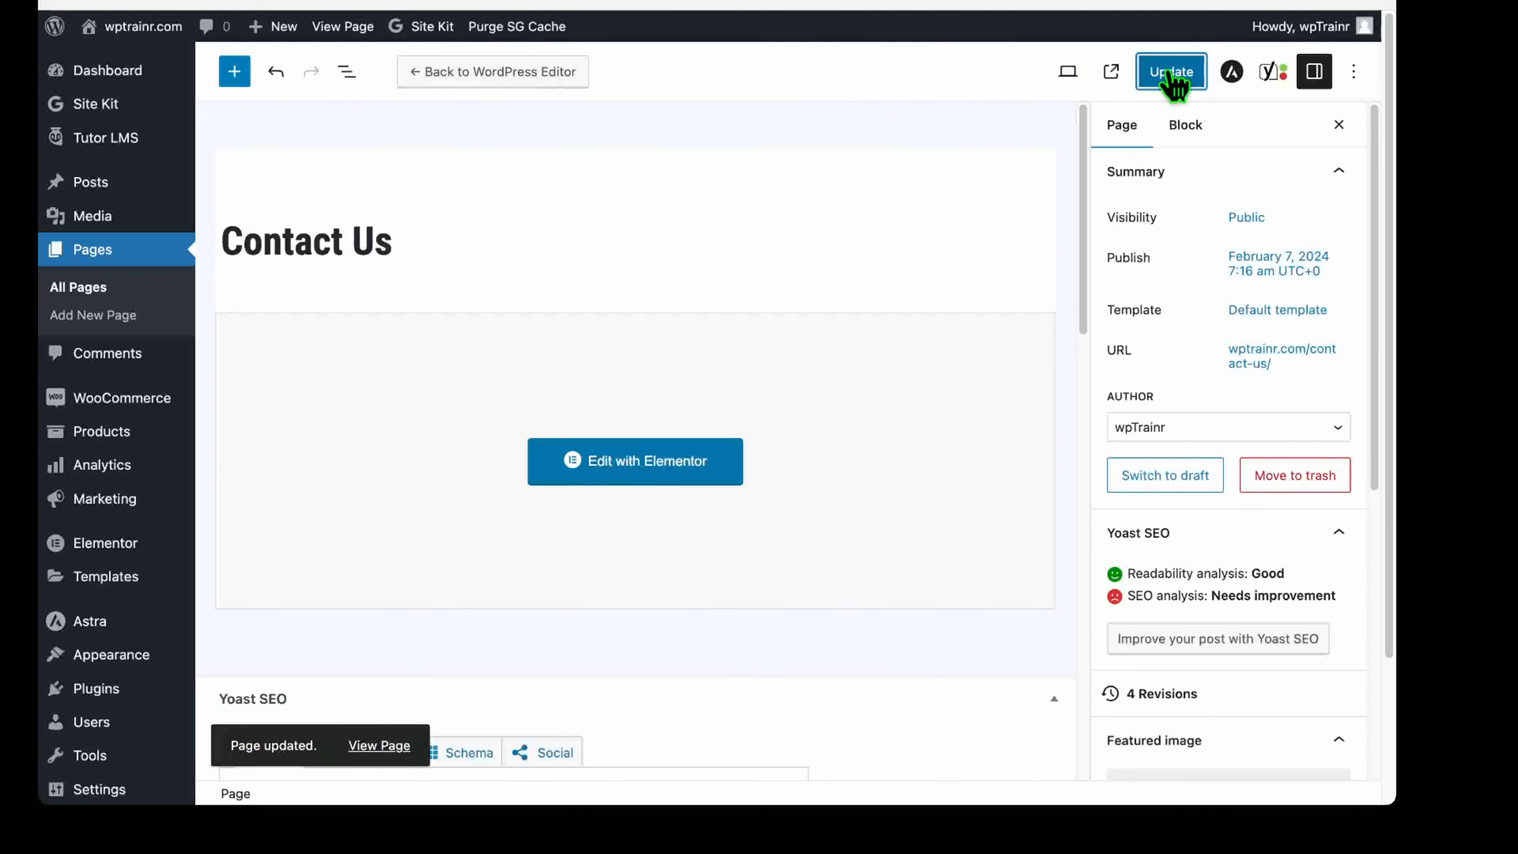
# View the Contact Us page on the live site and examine its header navigation menu.
pyautogui.click(347, 29)
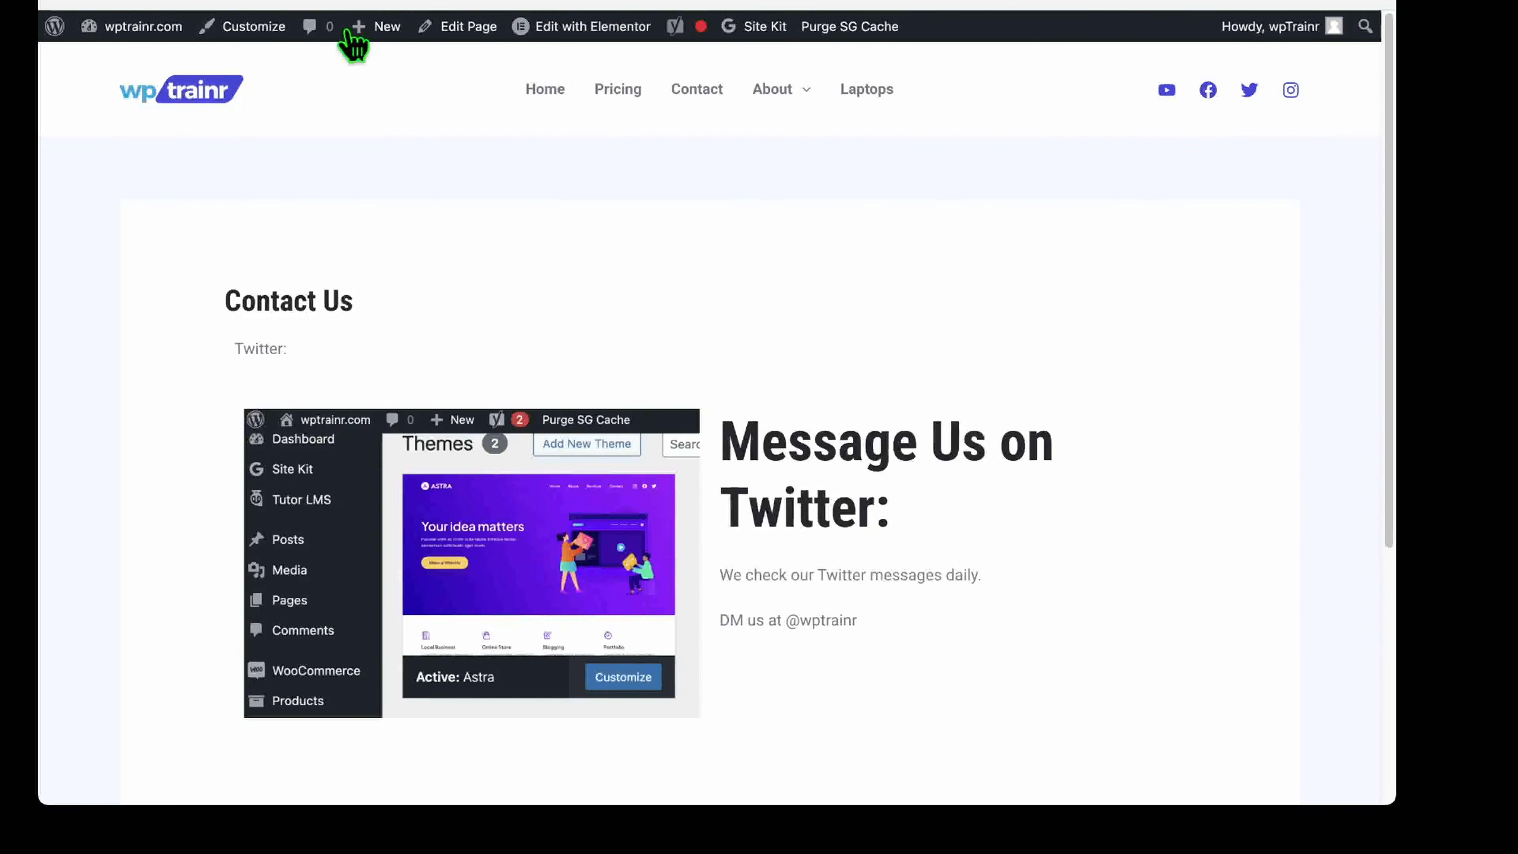
pyautogui.moveTo(515, 85); pyautogui.dragTo(989, 111)
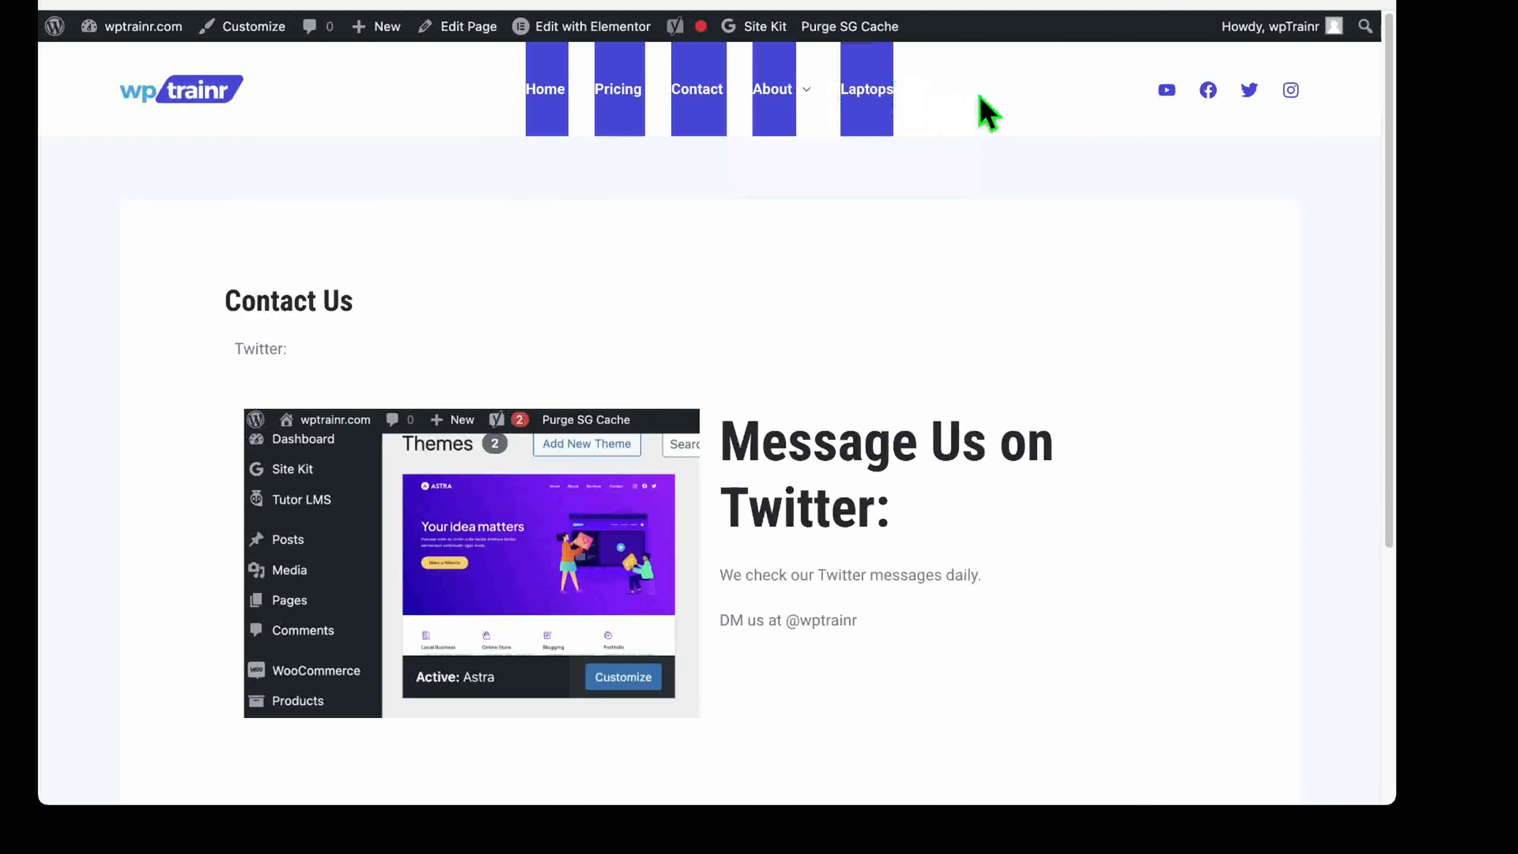
pyautogui.click(415, 162)
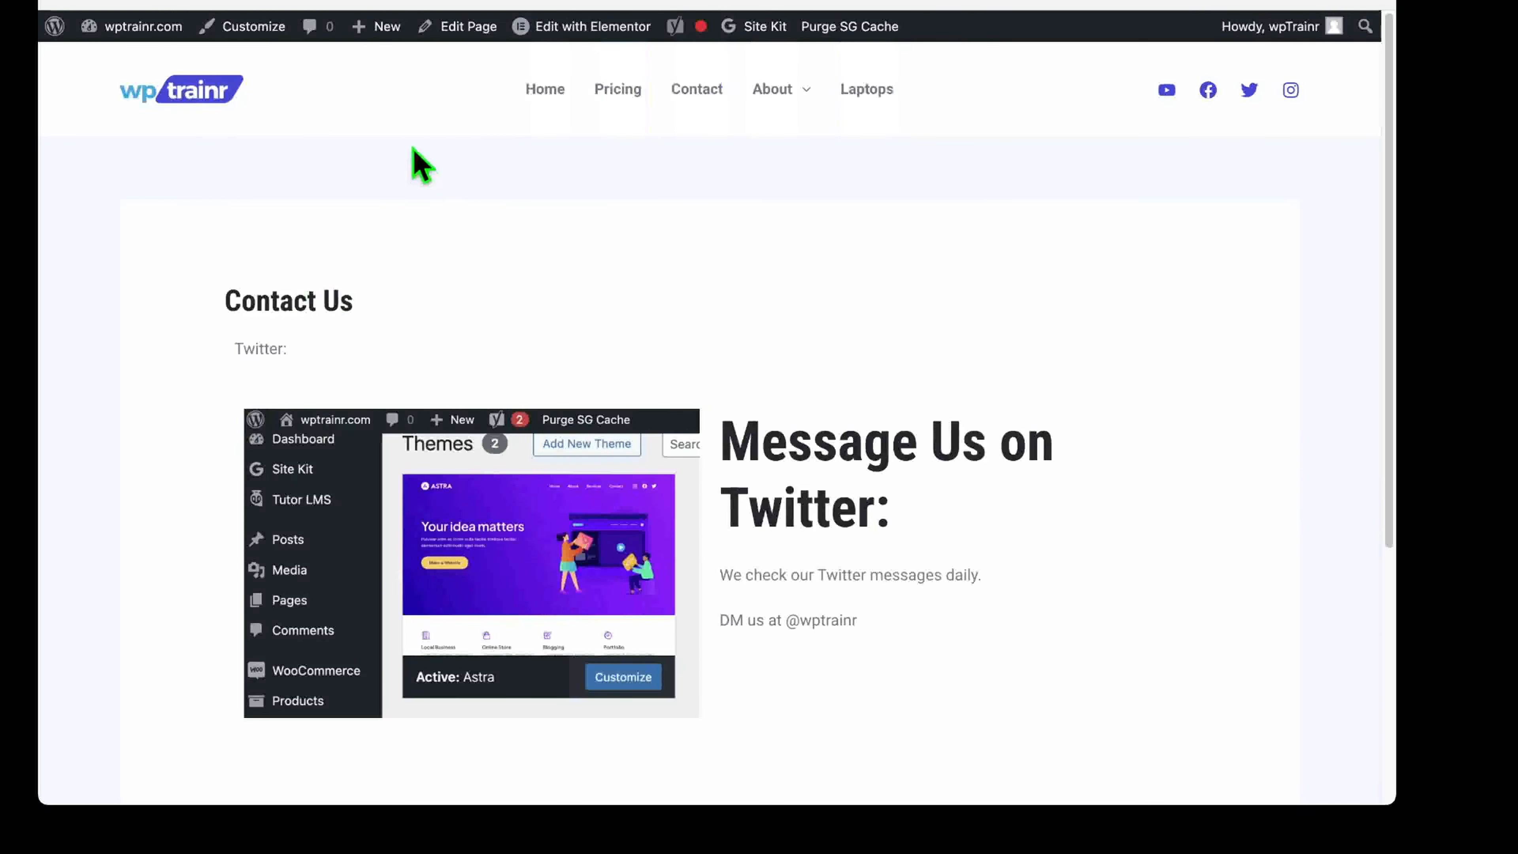
# Go to the site's menu management and load the Primary menu for editing.
pyautogui.moveTo(107, 30)
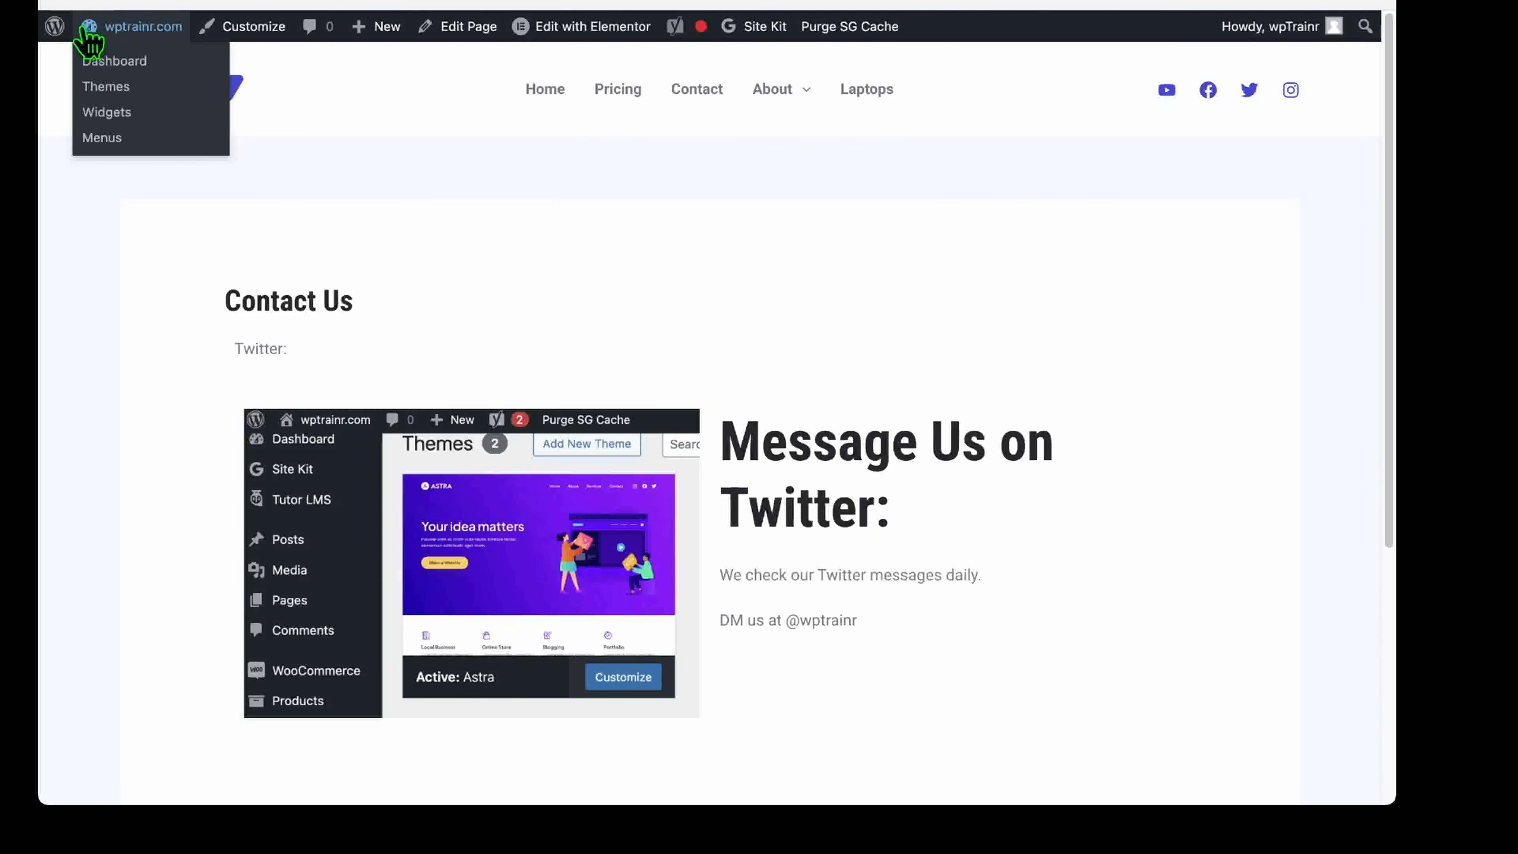
pyautogui.click(102, 138)
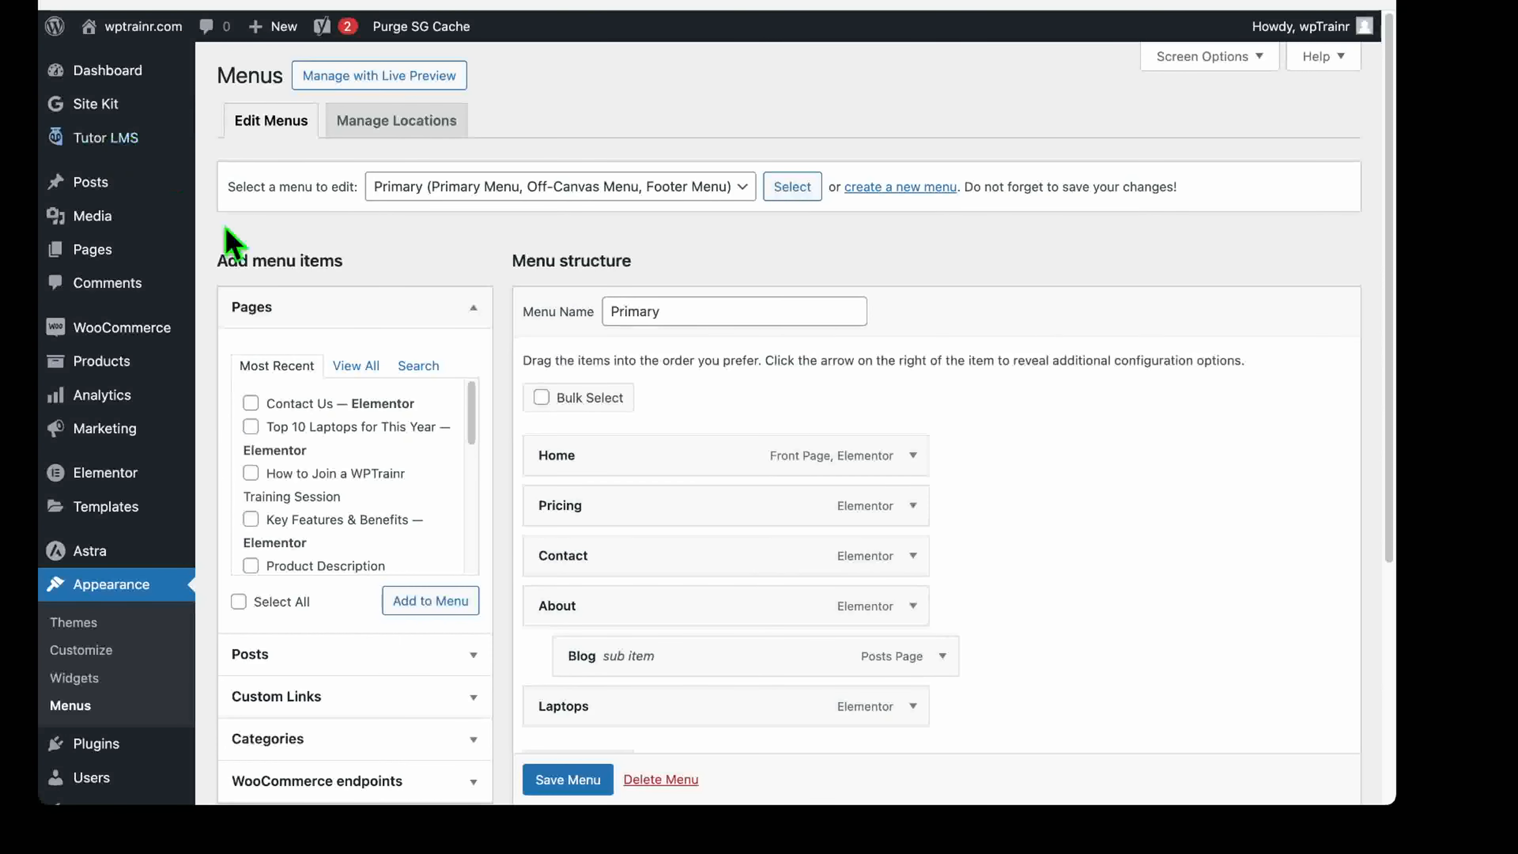
pyautogui.moveTo(222, 186); pyautogui.dragTo(358, 187)
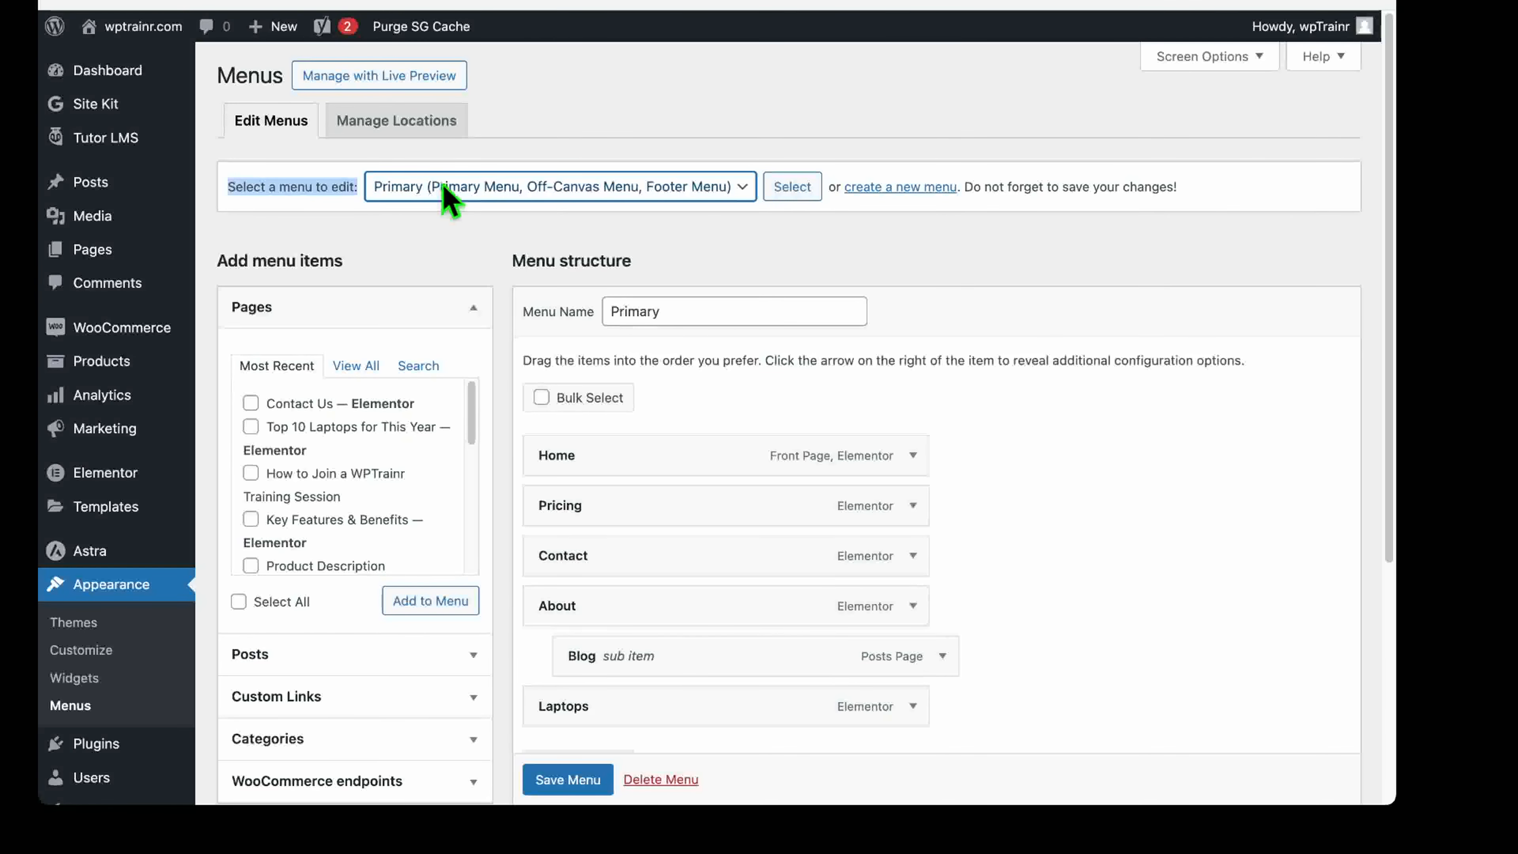
pyautogui.click(463, 143)
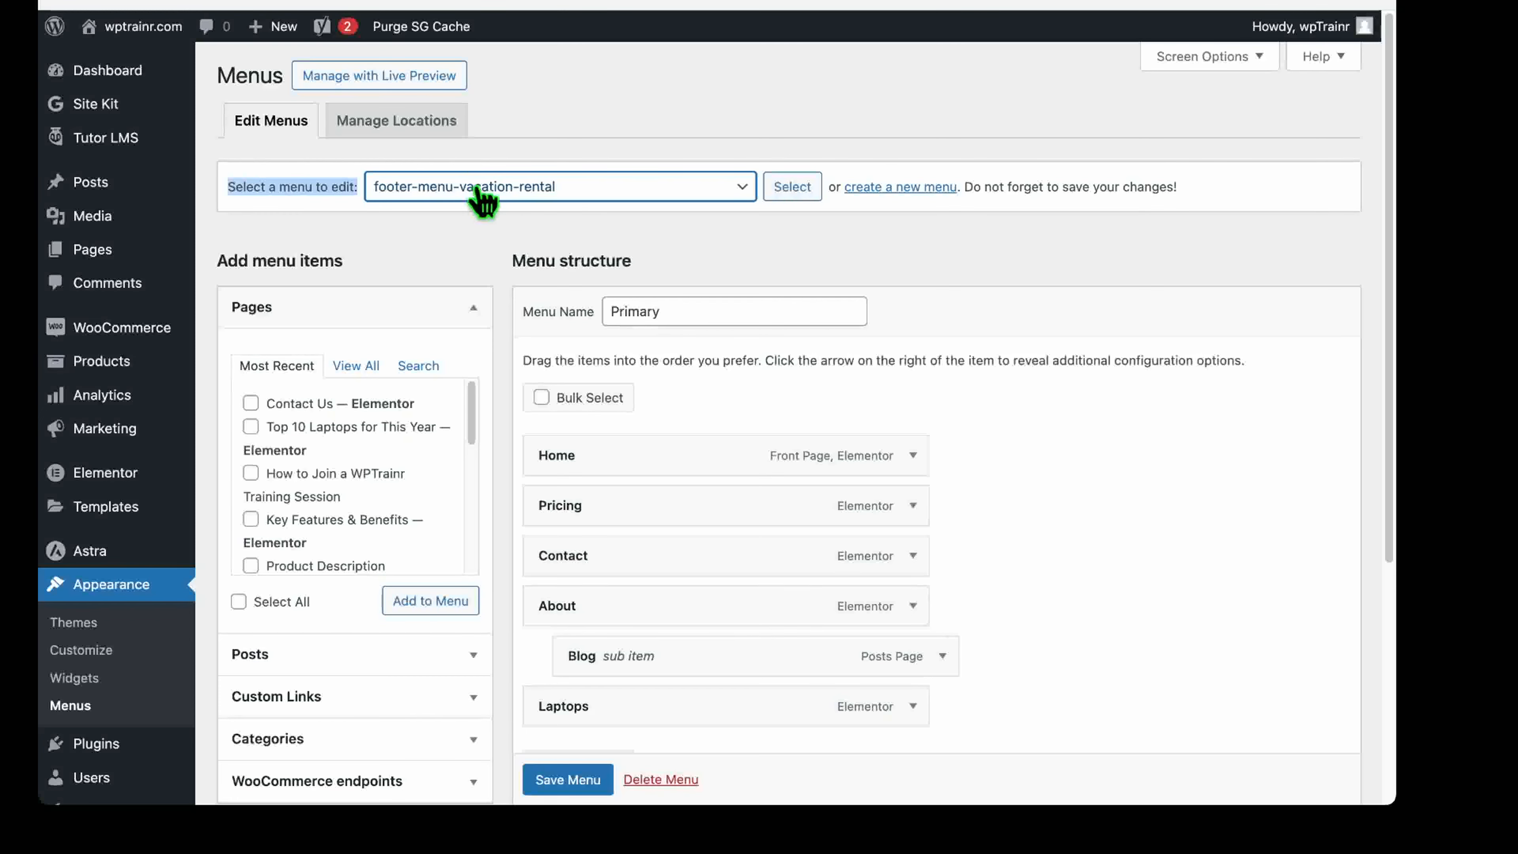
pyautogui.click(470, 236)
pyautogui.click(794, 191)
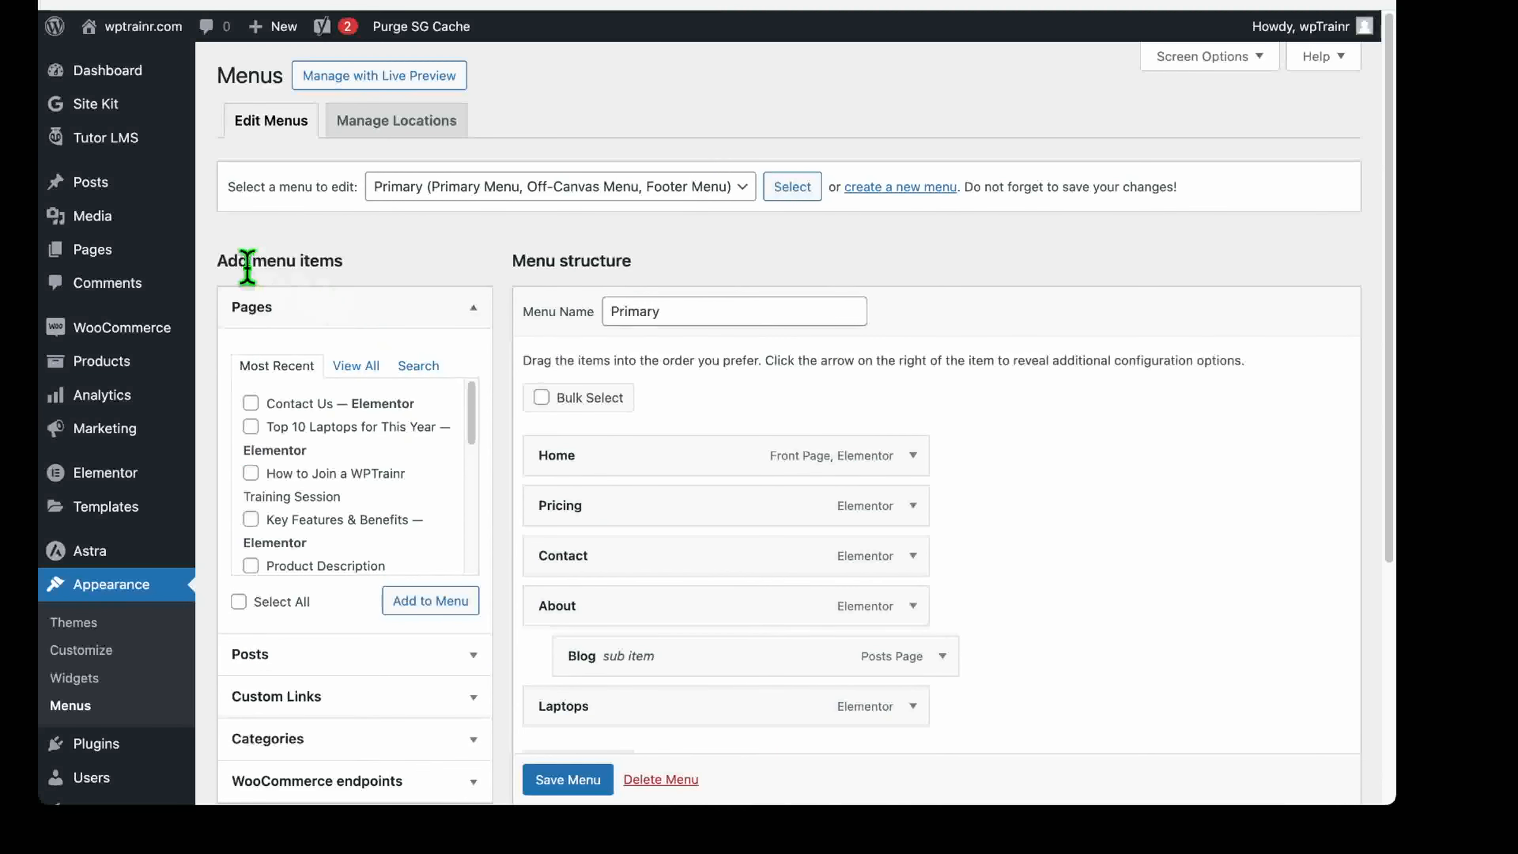
# Add the Contact Us page to the Primary menu.
pyautogui.moveTo(220, 264); pyautogui.dragTo(385, 276)
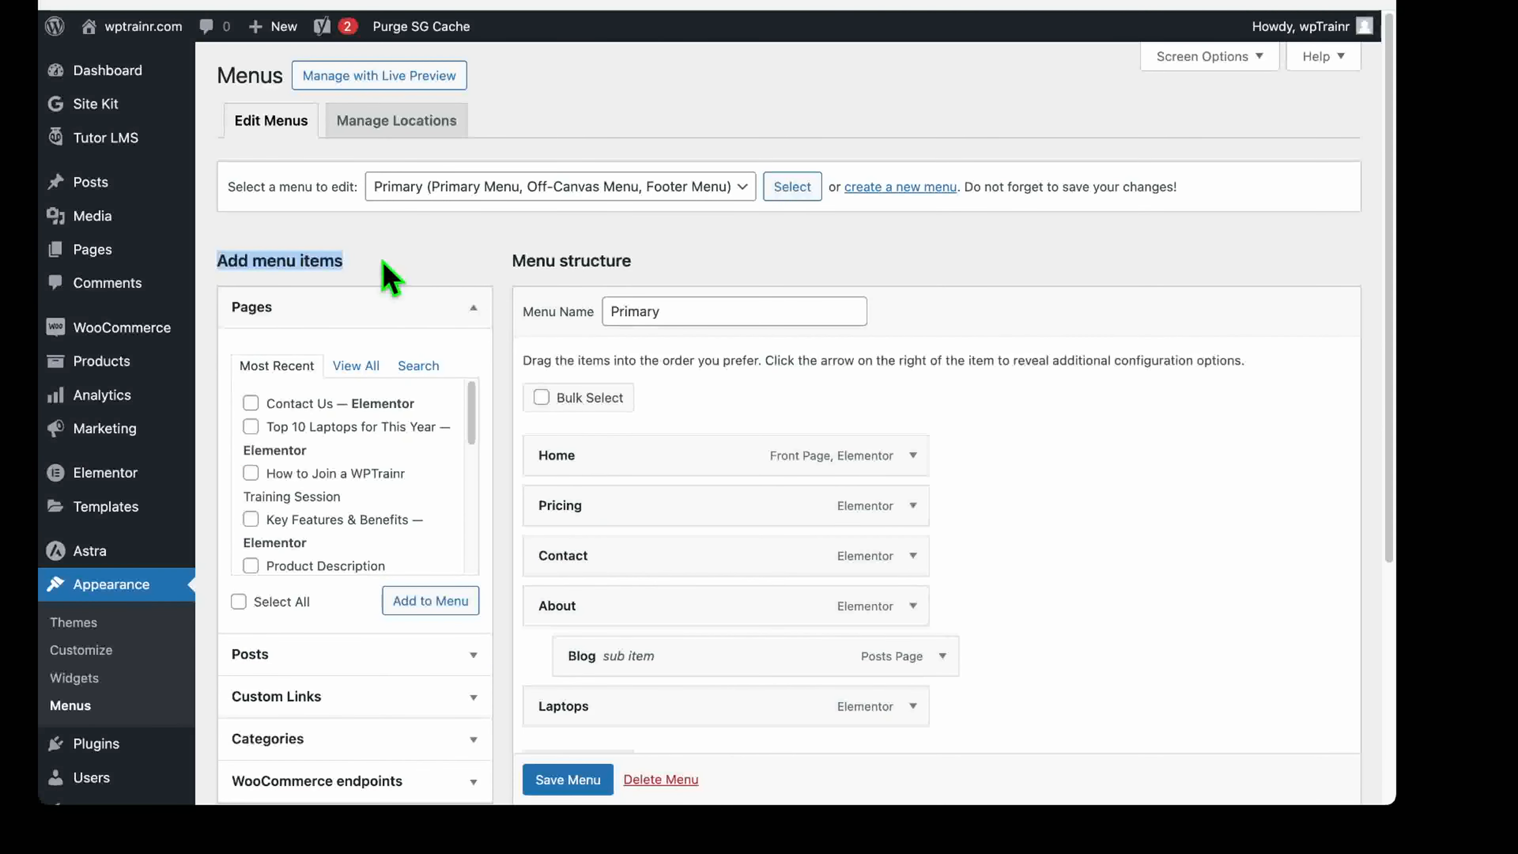
pyautogui.click(390, 274)
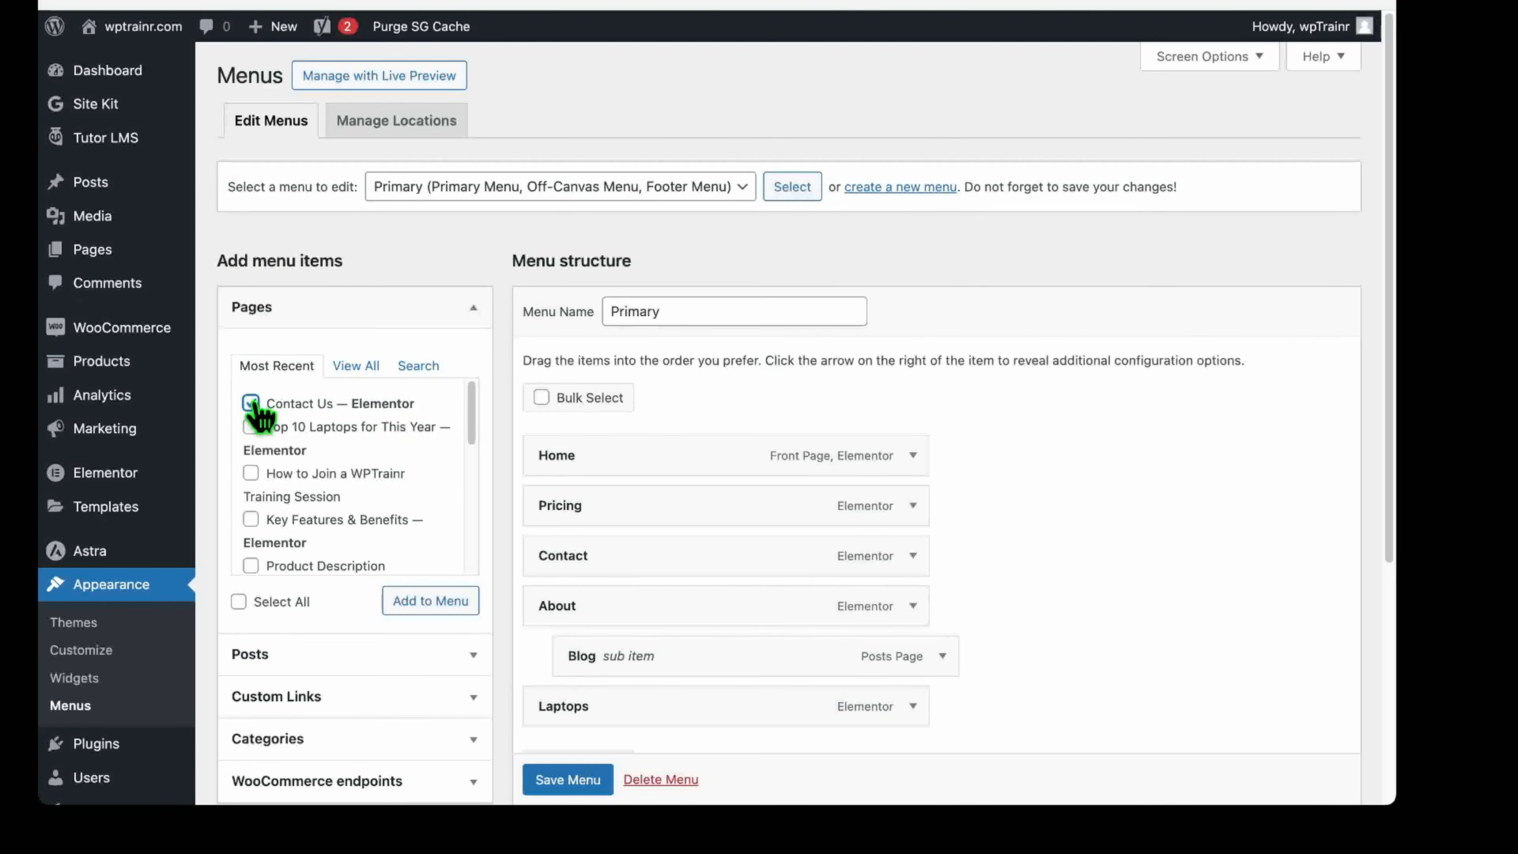
pyautogui.click(441, 601)
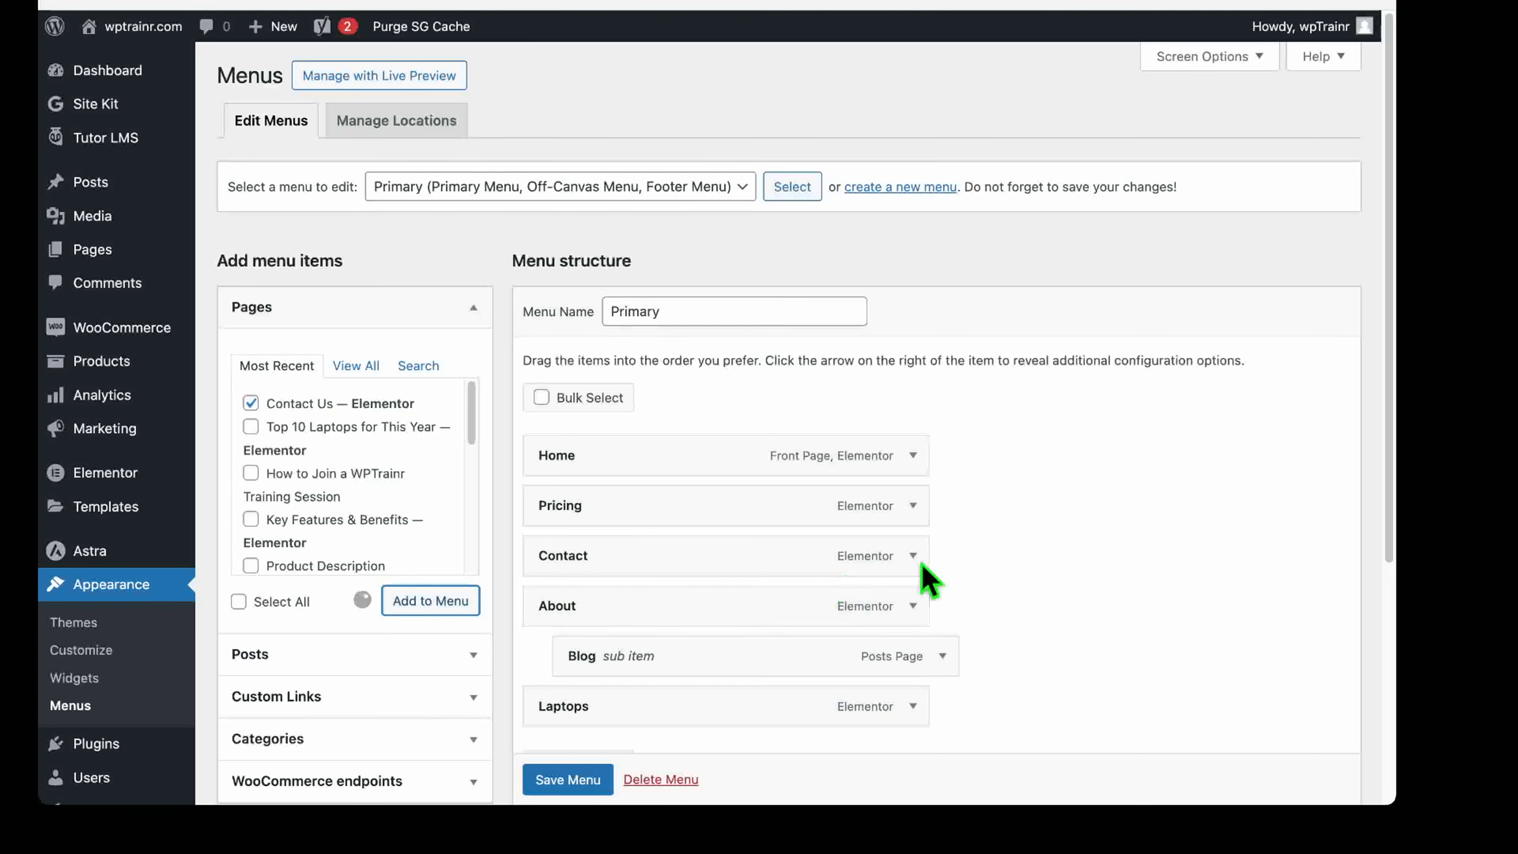
# Remove the Laptops item from the Primary menu and save the menu.
pyautogui.scroll(-3, 1108, 515)
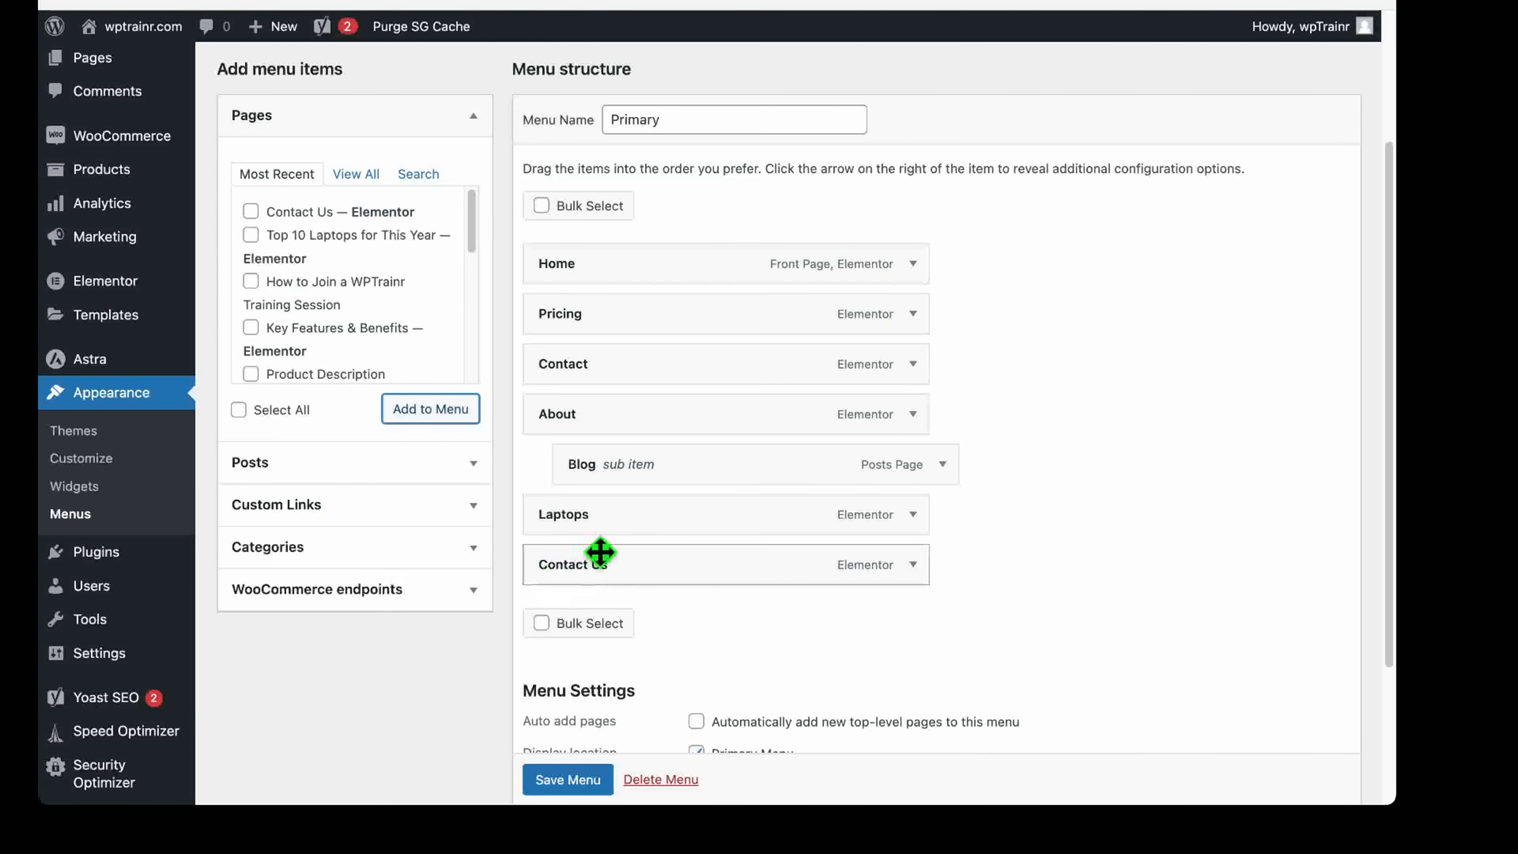
pyautogui.click(914, 515)
pyautogui.scroll(-2, 592, 664)
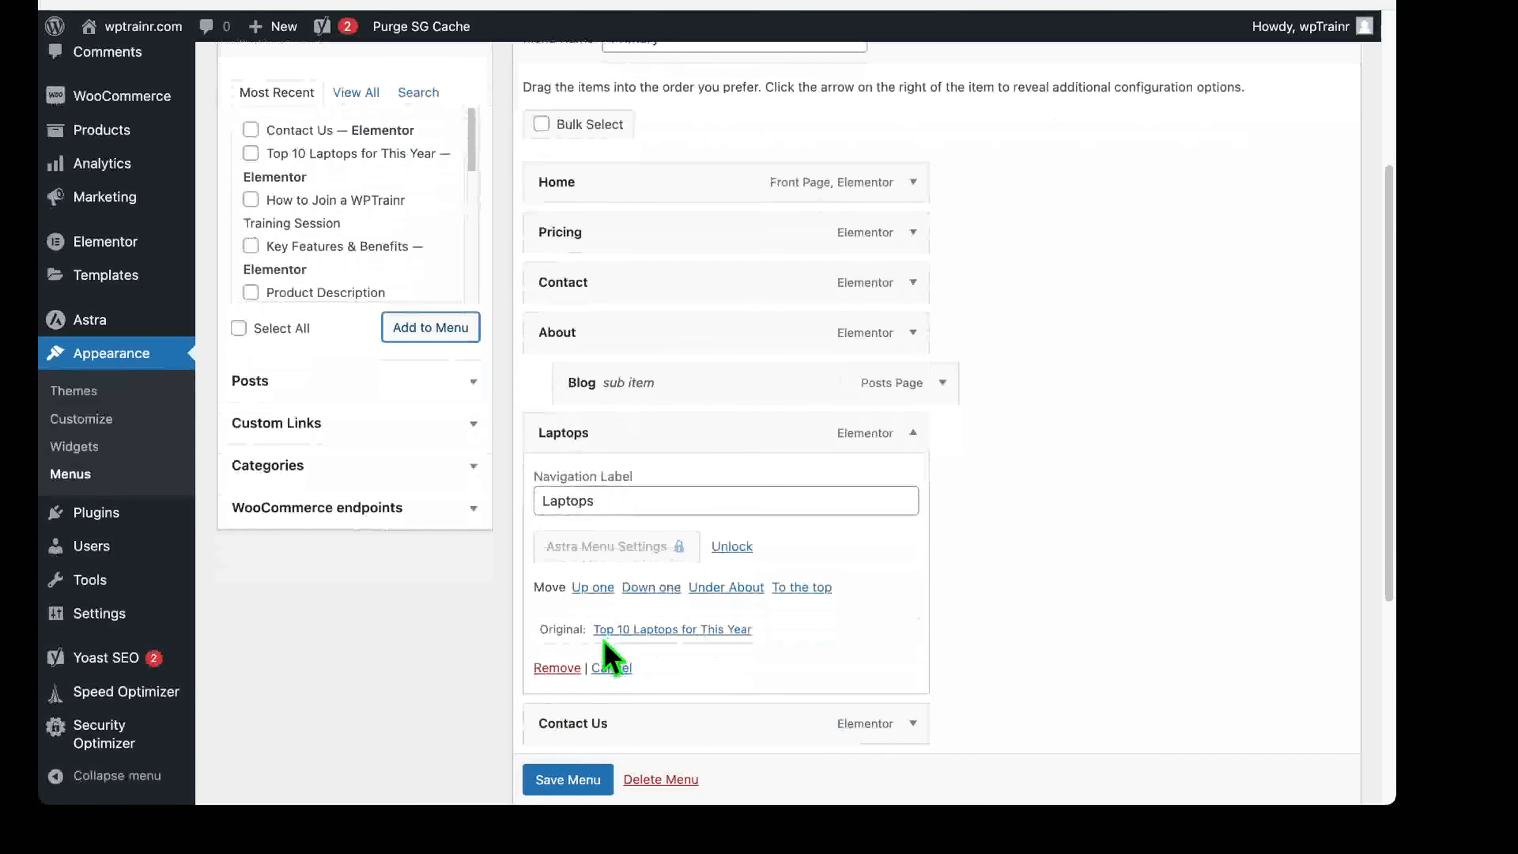
pyautogui.click(555, 662)
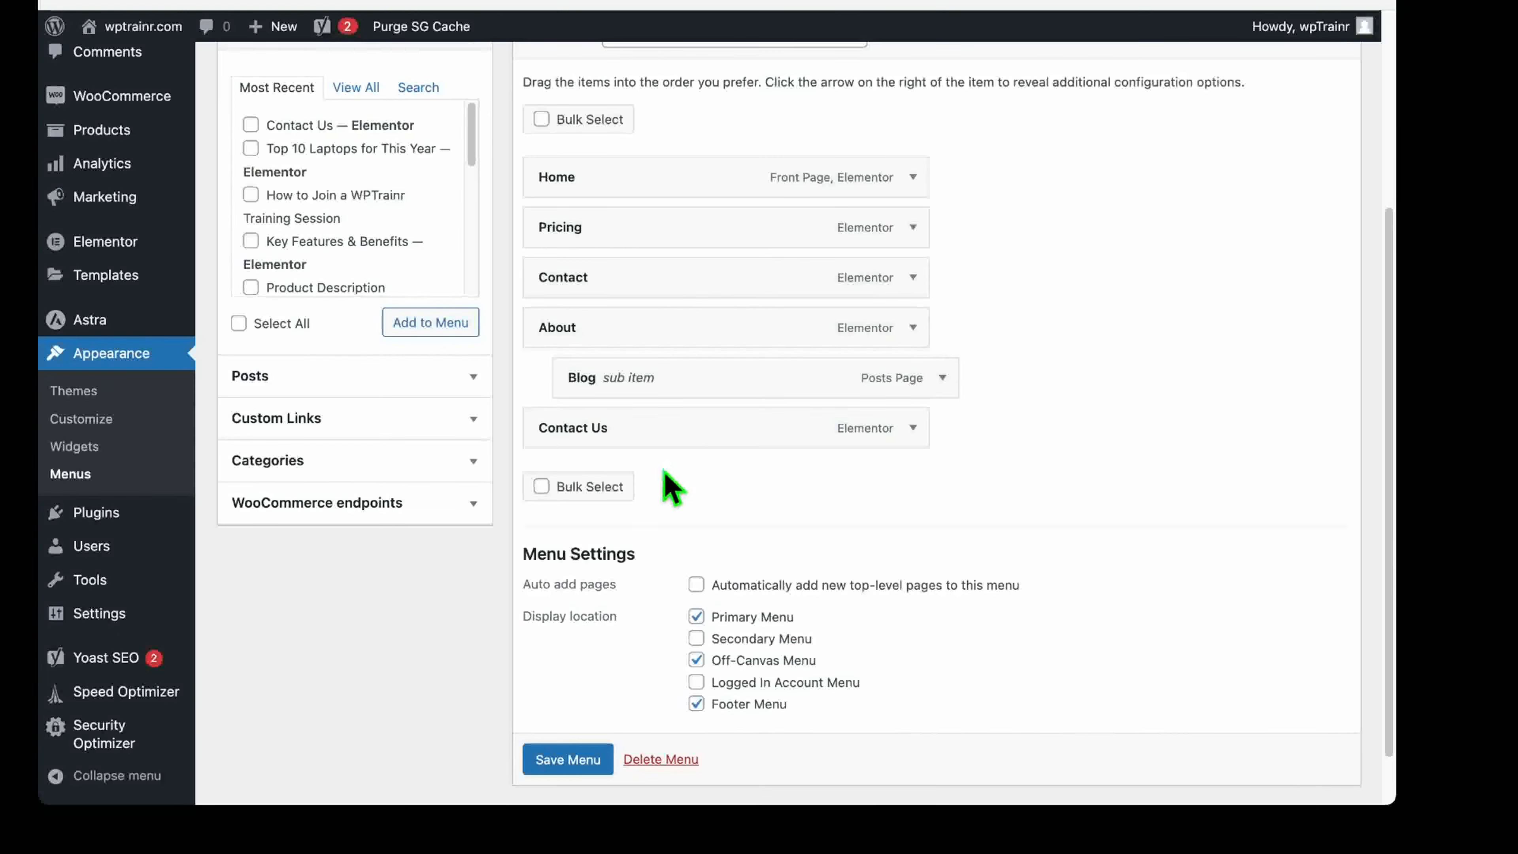
pyautogui.click(568, 759)
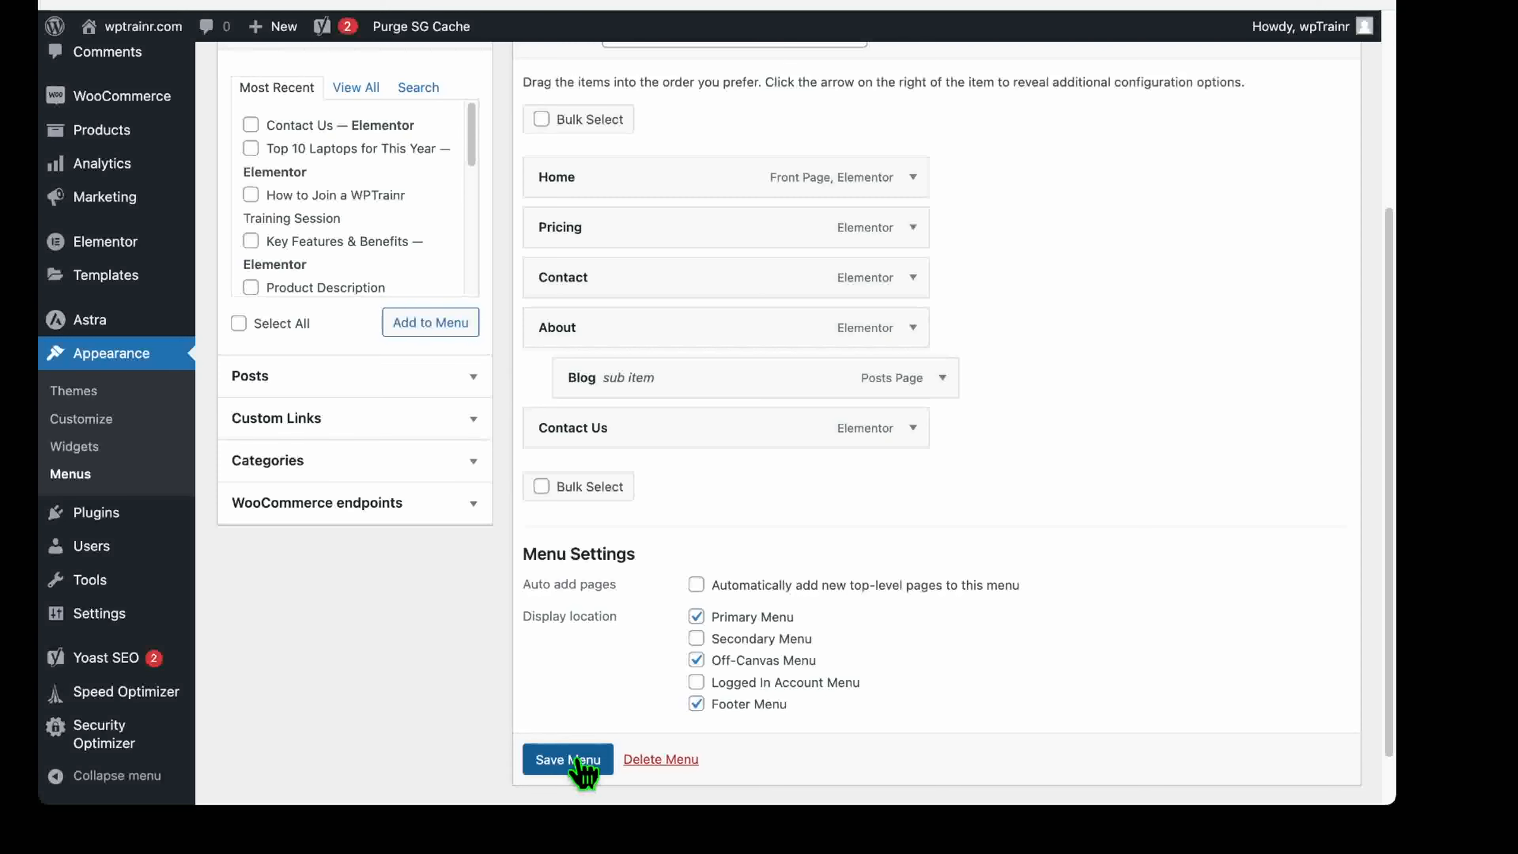
pyautogui.scroll(-1, 578, 765)
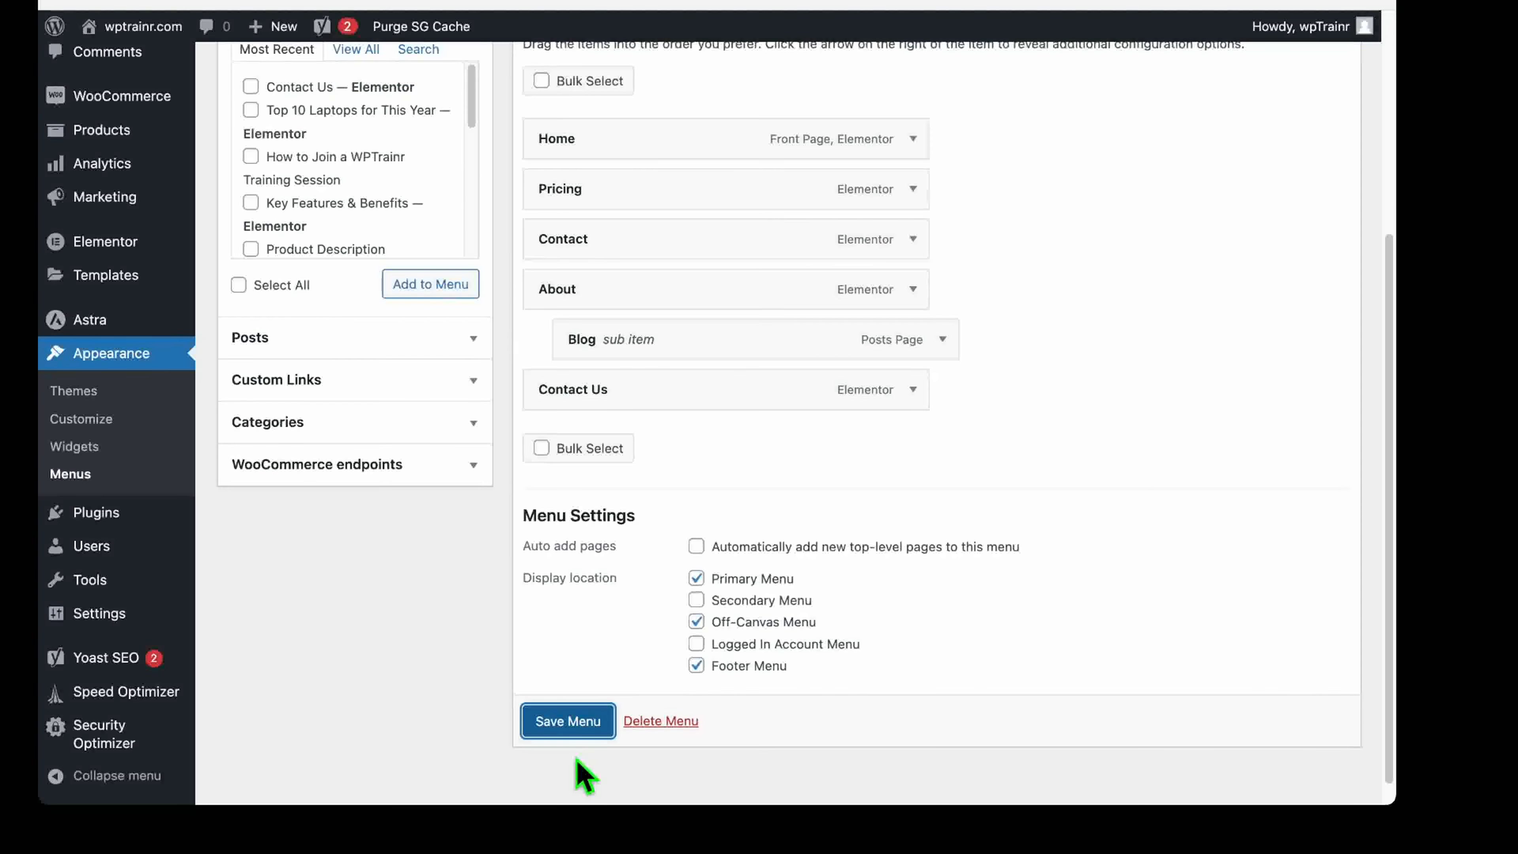
pyautogui.click(571, 721)
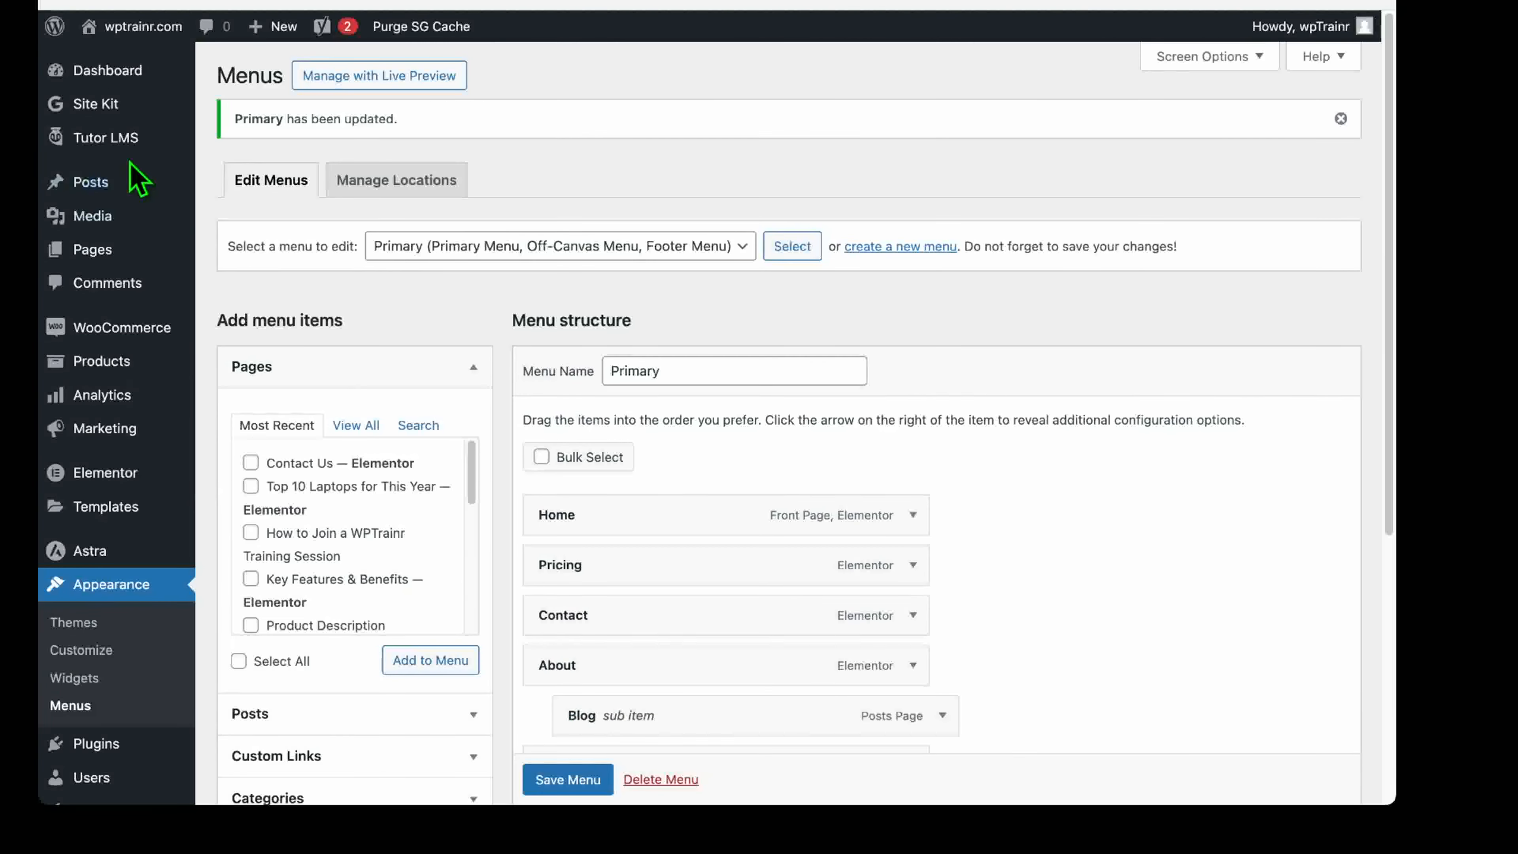
# Visit the live site's home page to check the updated header navigation.
pyautogui.doubleClick(261, 120)
pyautogui.tripleClick(260, 120)
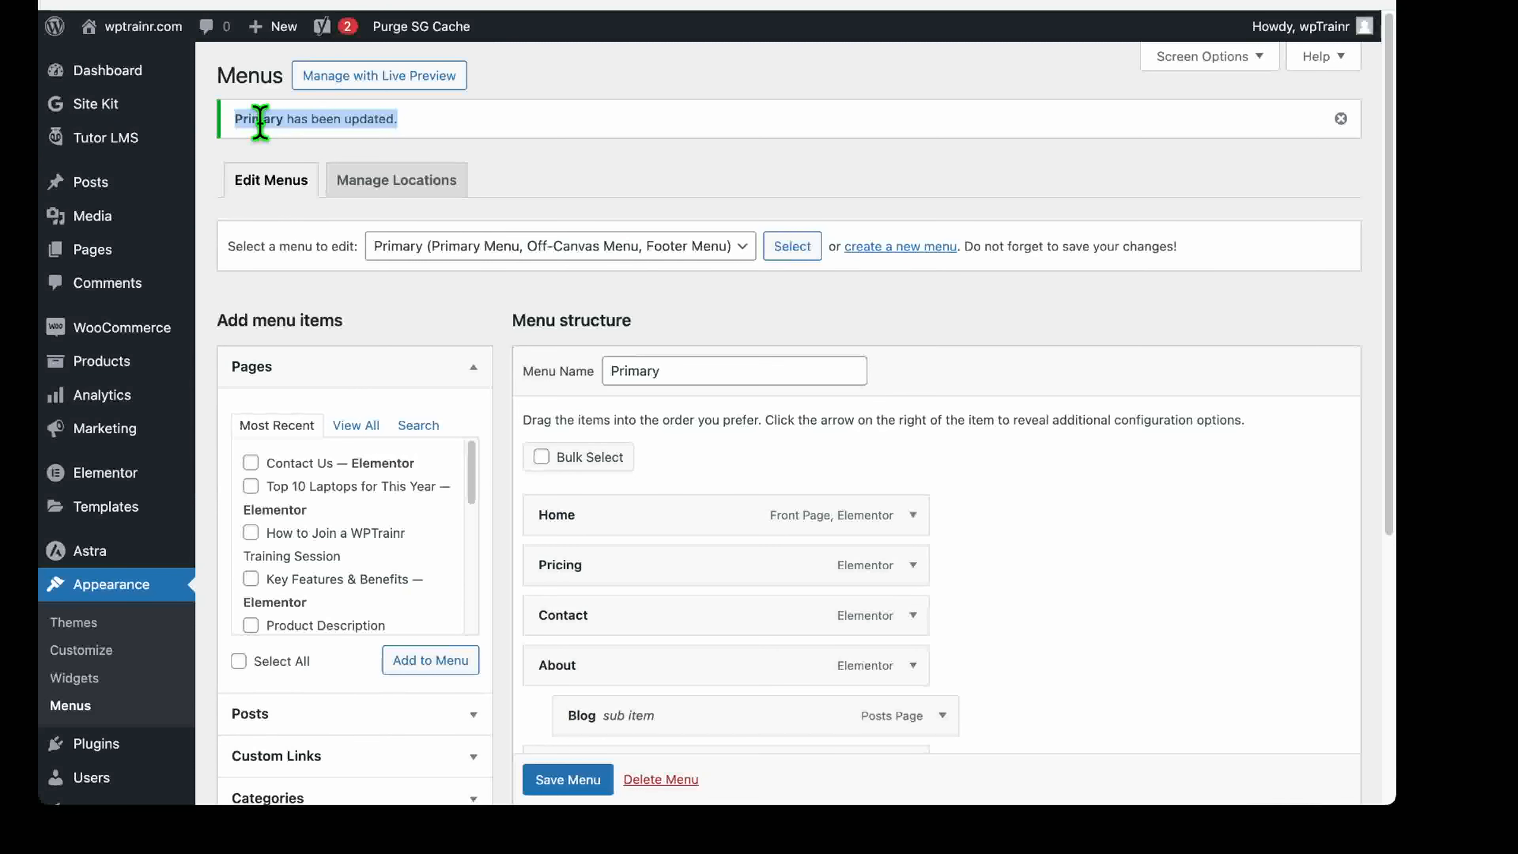
pyautogui.moveTo(92, 36)
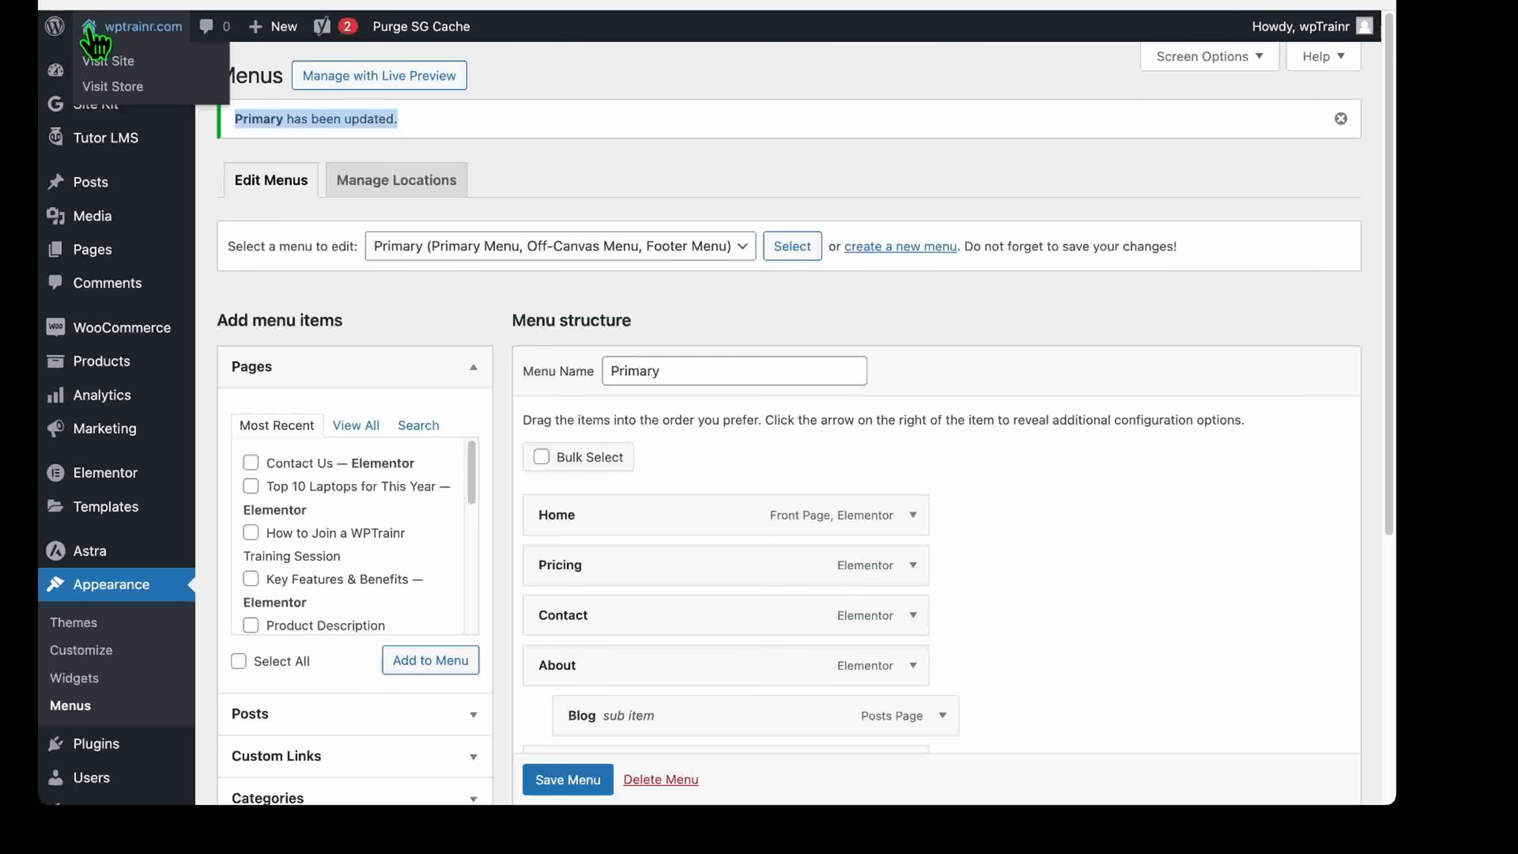
pyautogui.click(105, 62)
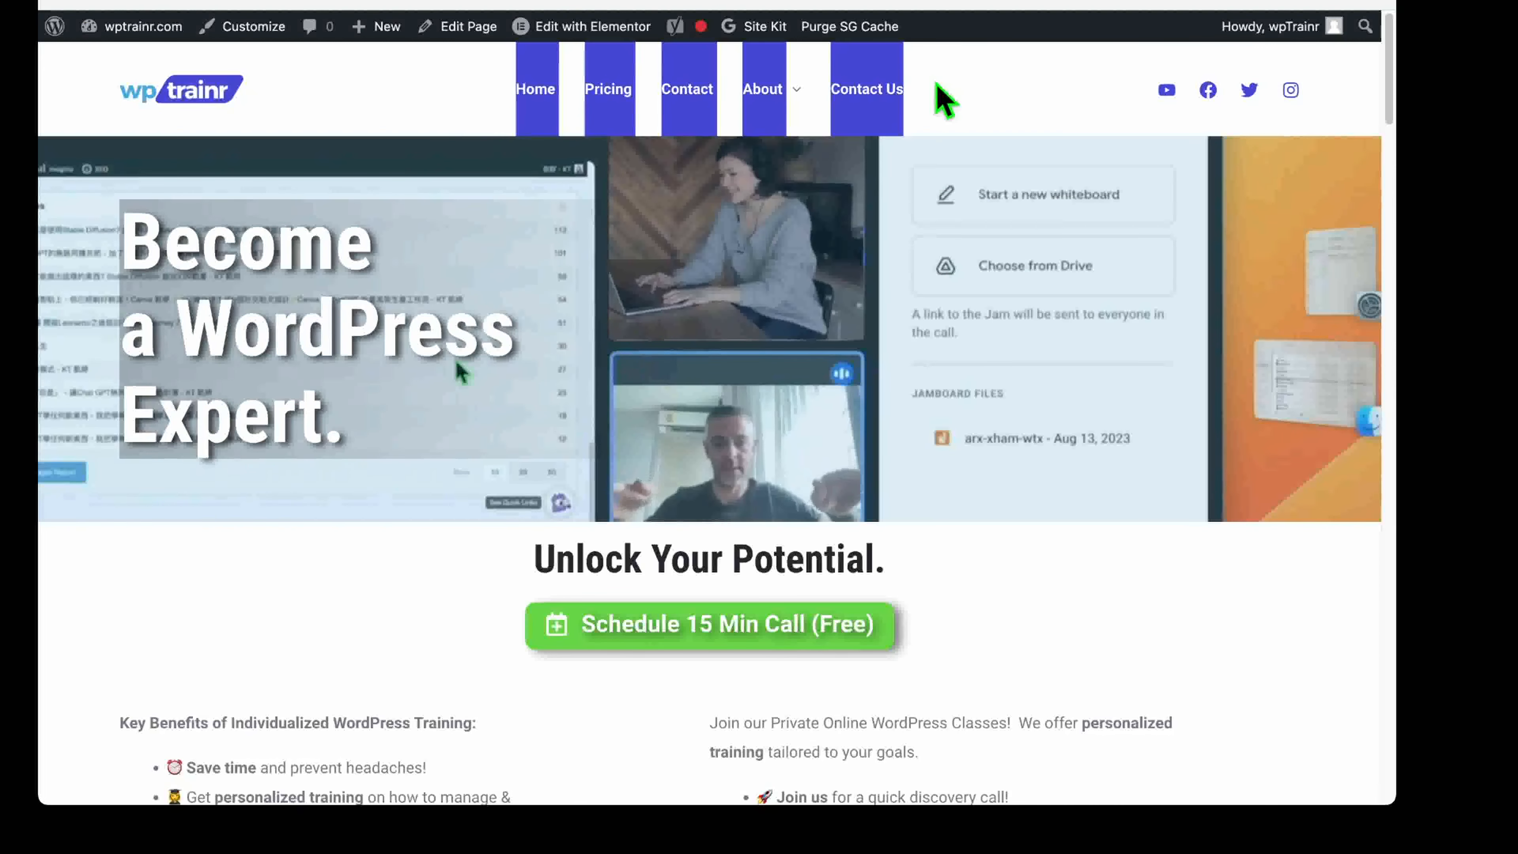
# View the Contact Us page on the live site and return to the admin's list of all pages.
pyautogui.click(865, 95)
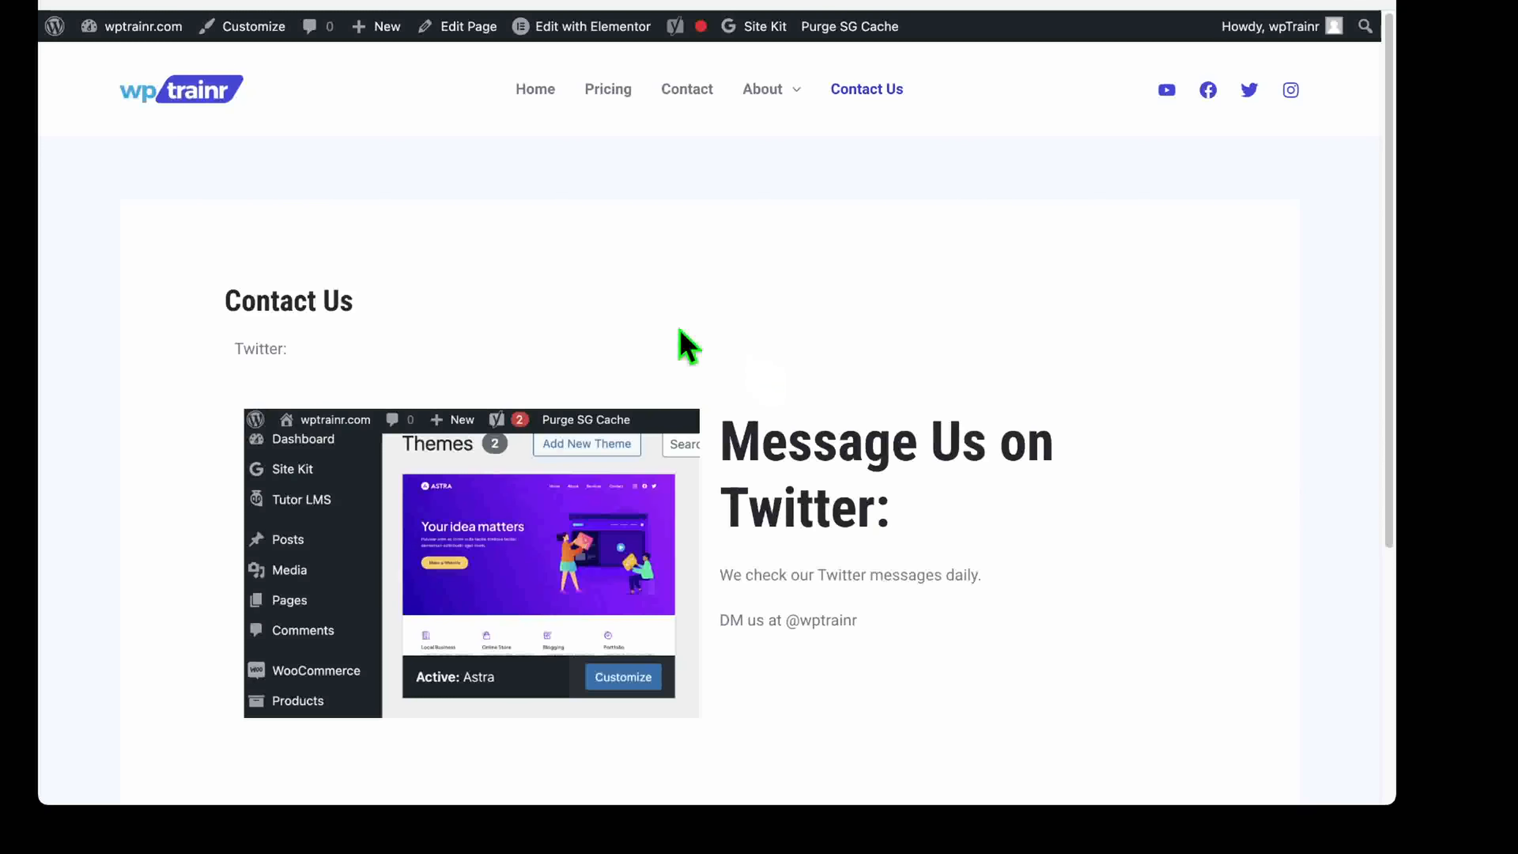
pyautogui.moveTo(155, 38)
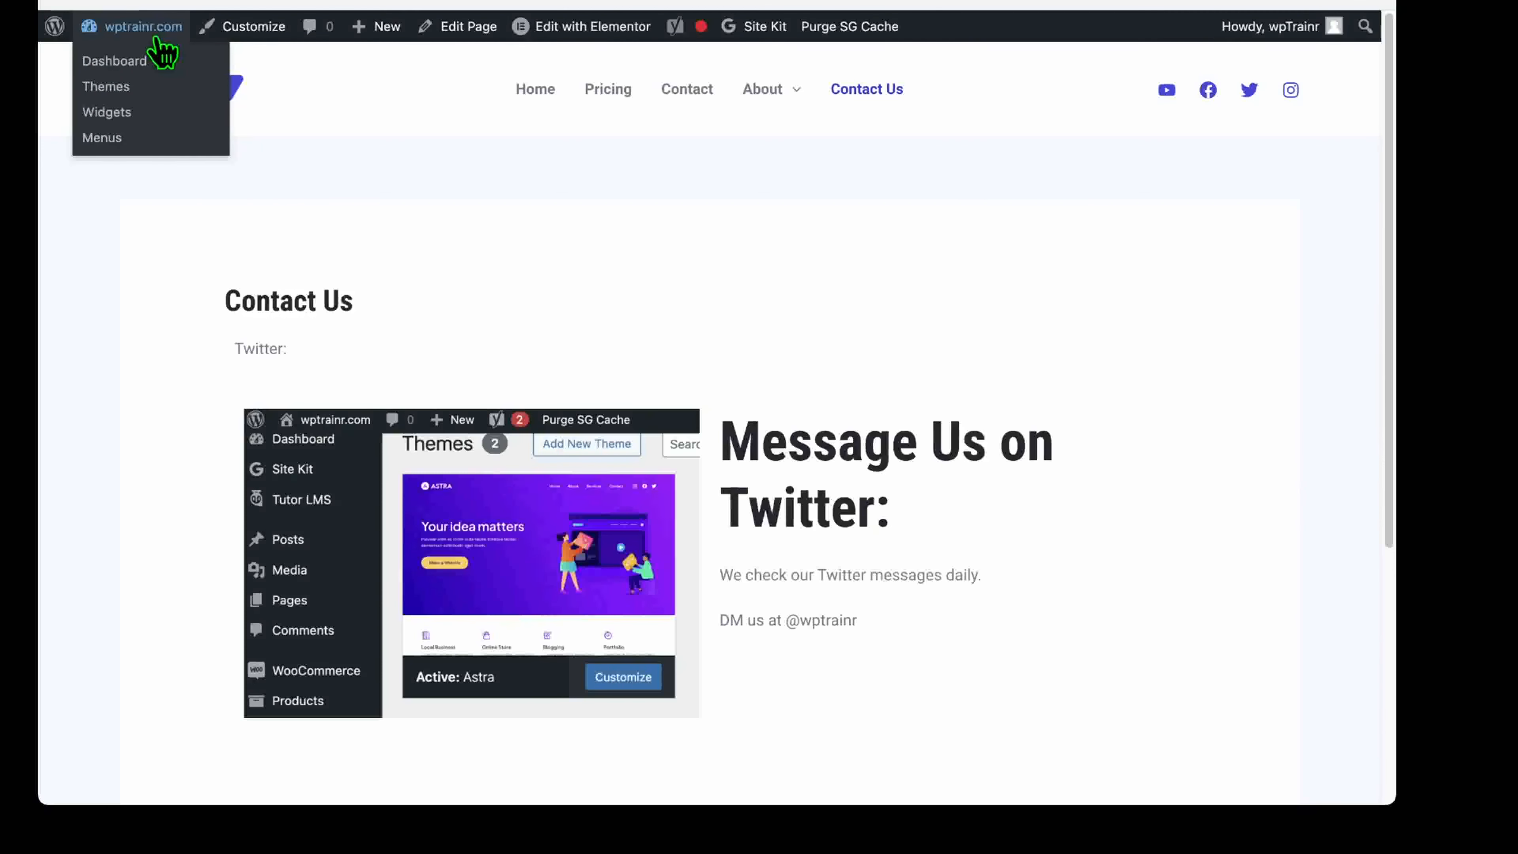
pyautogui.click(114, 62)
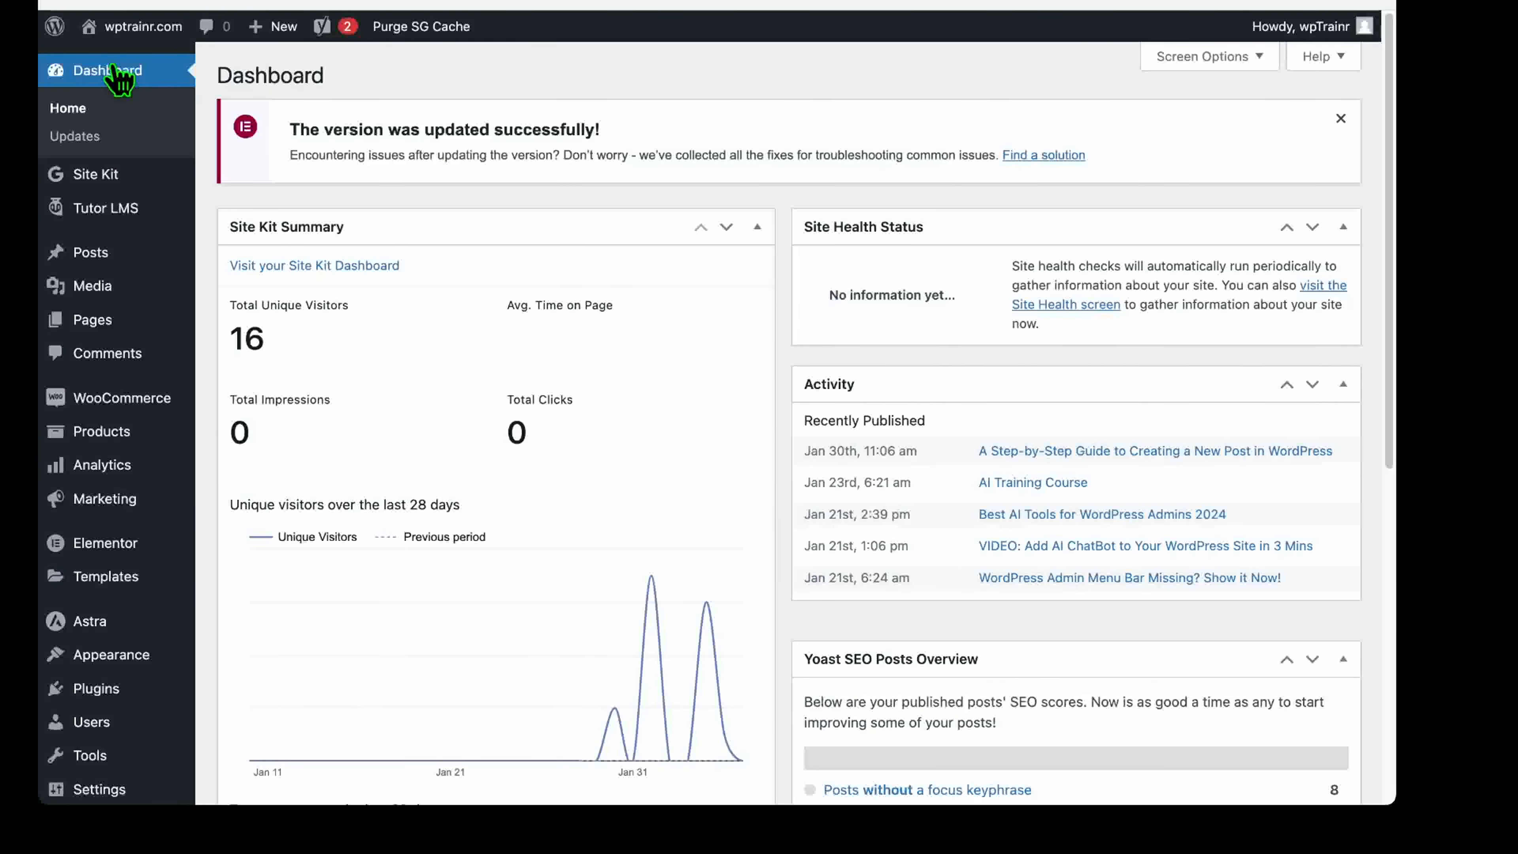
pyautogui.moveTo(108, 335)
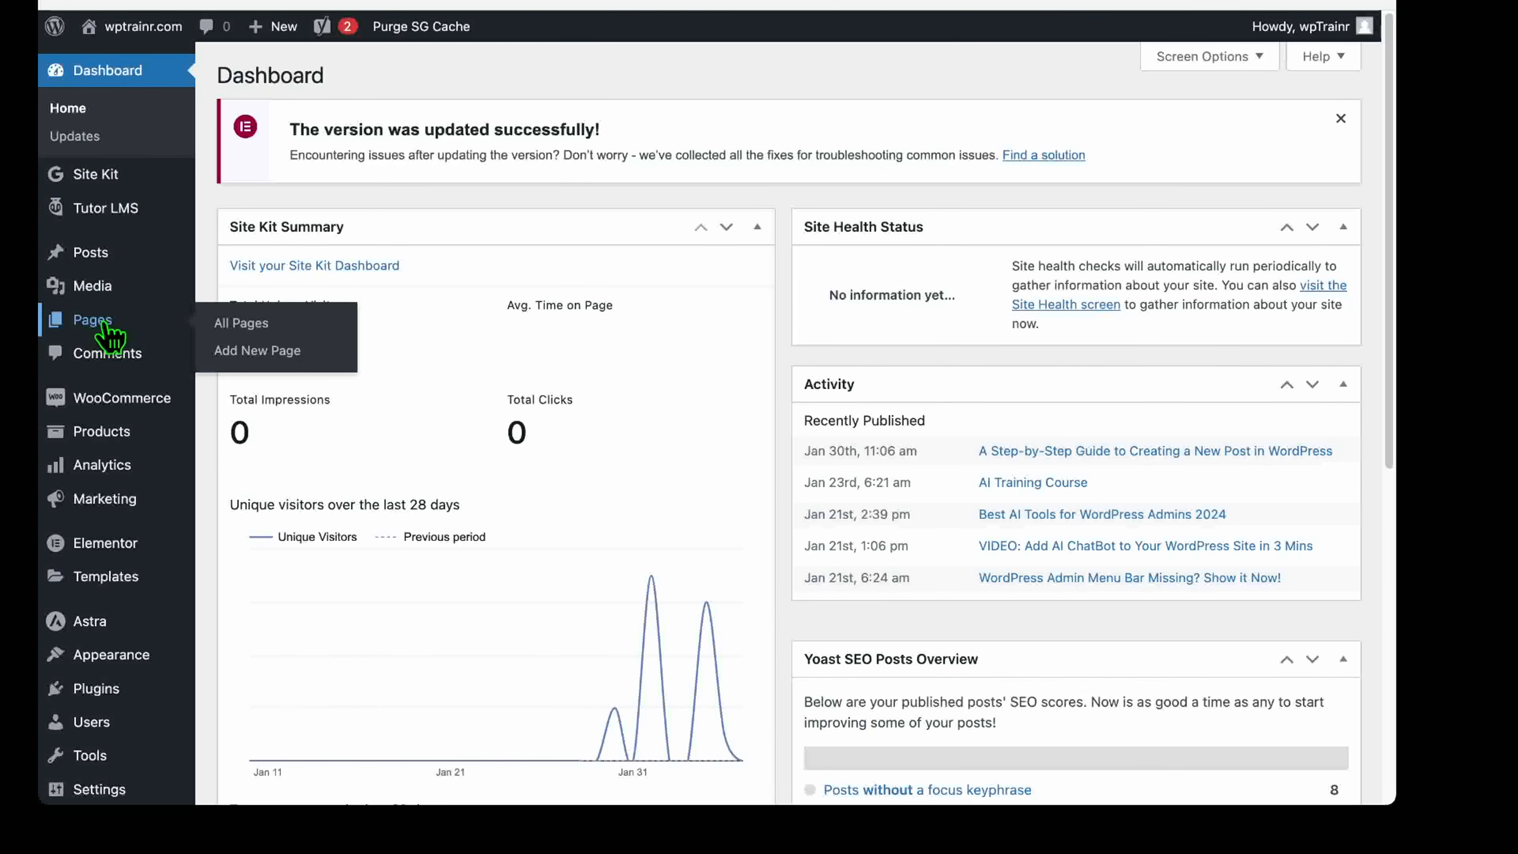
pyautogui.click(105, 326)
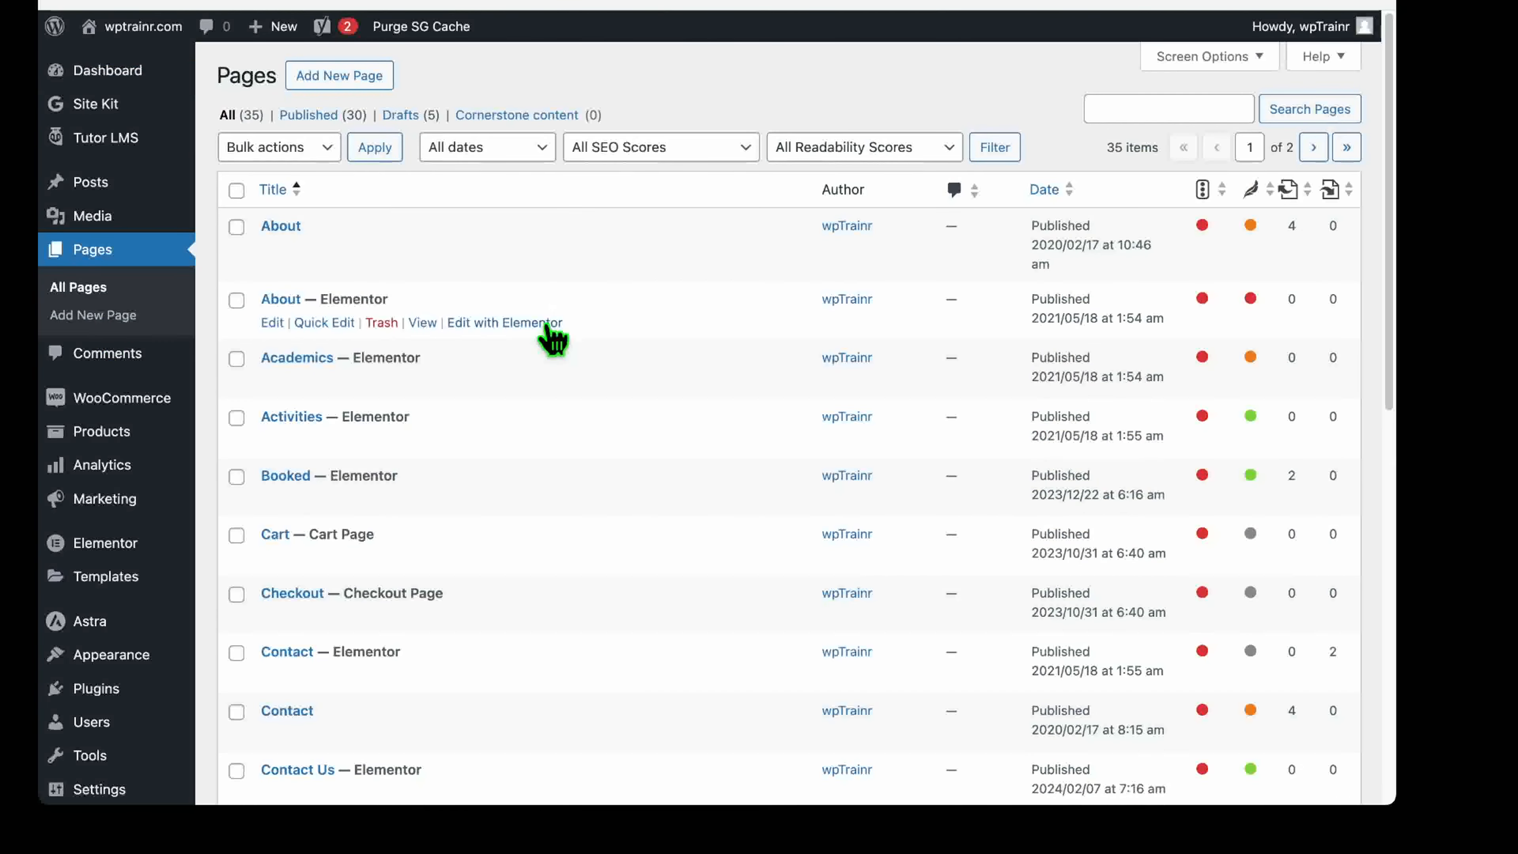
# Locate the Contact Us page in the pages list and sort the list by date, newest first.
pyautogui.scroll(-3, 550, 338)
pyautogui.scroll(-6, 550, 338)
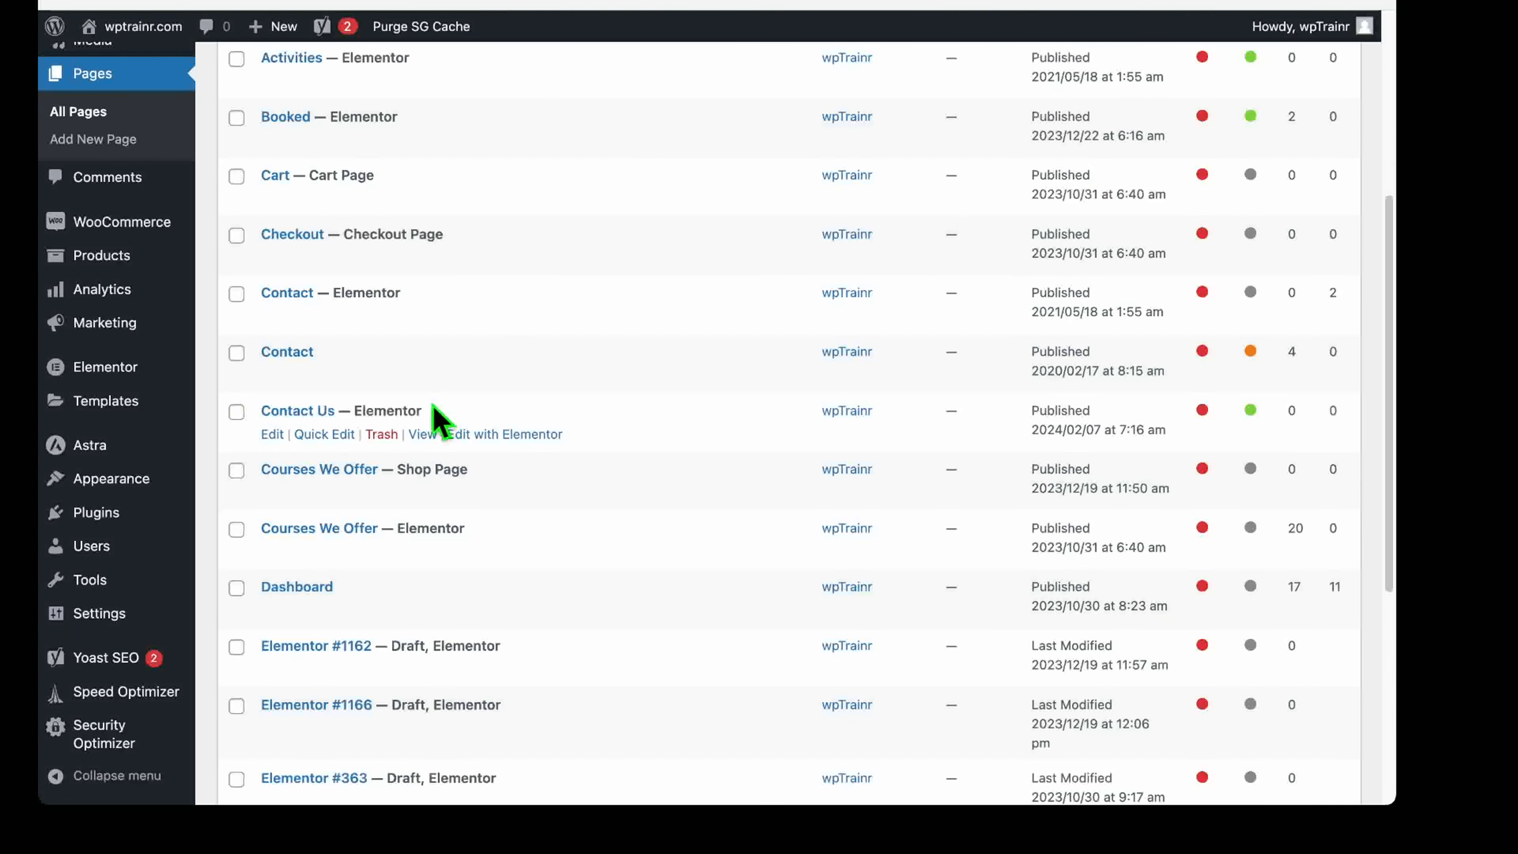
pyautogui.moveTo(434, 413); pyautogui.dragTo(256, 426)
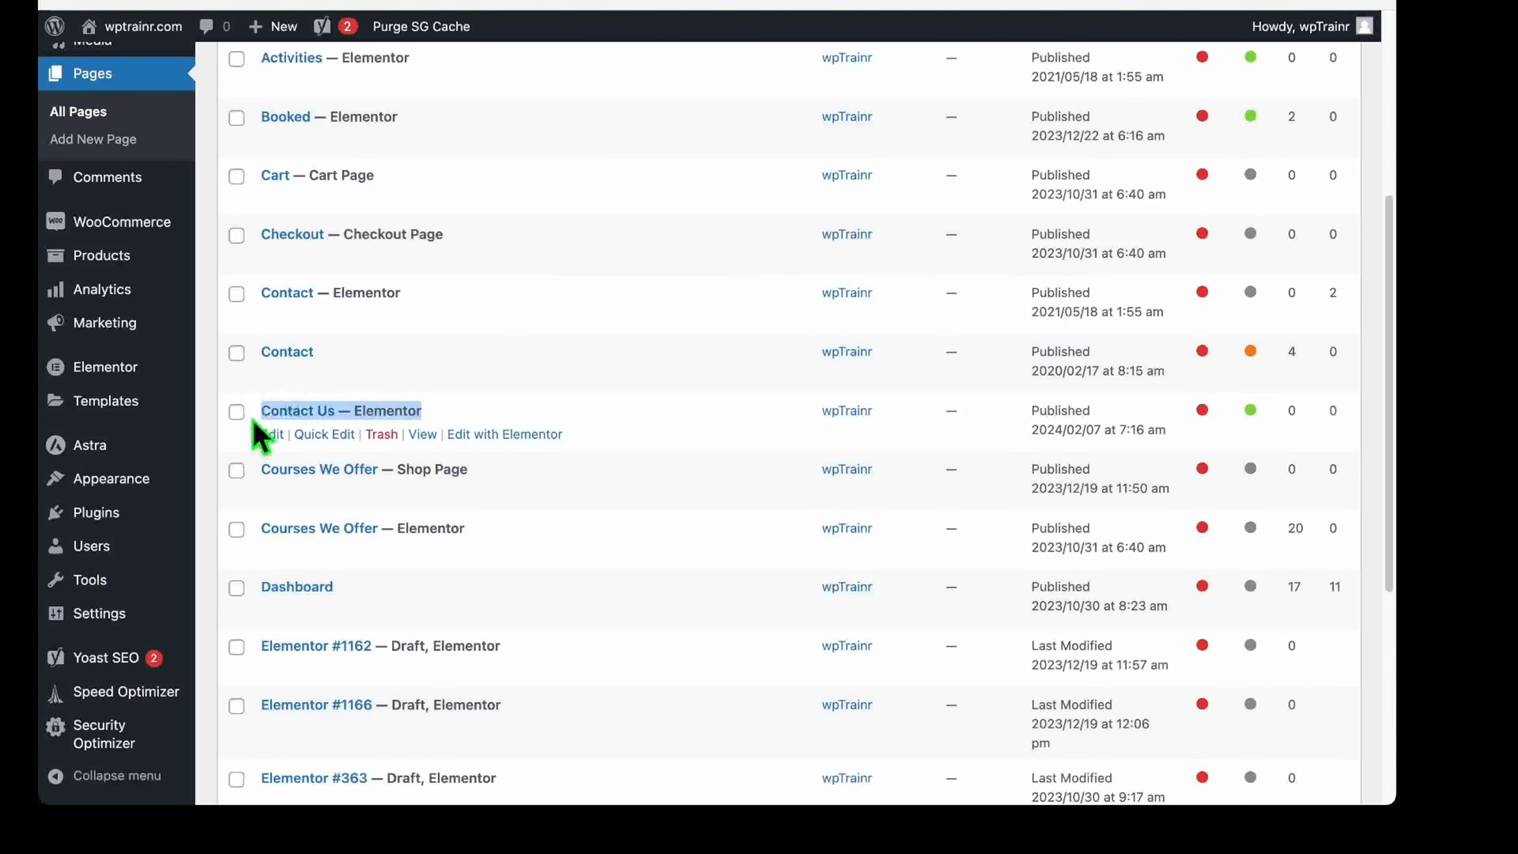
pyautogui.click(389, 410)
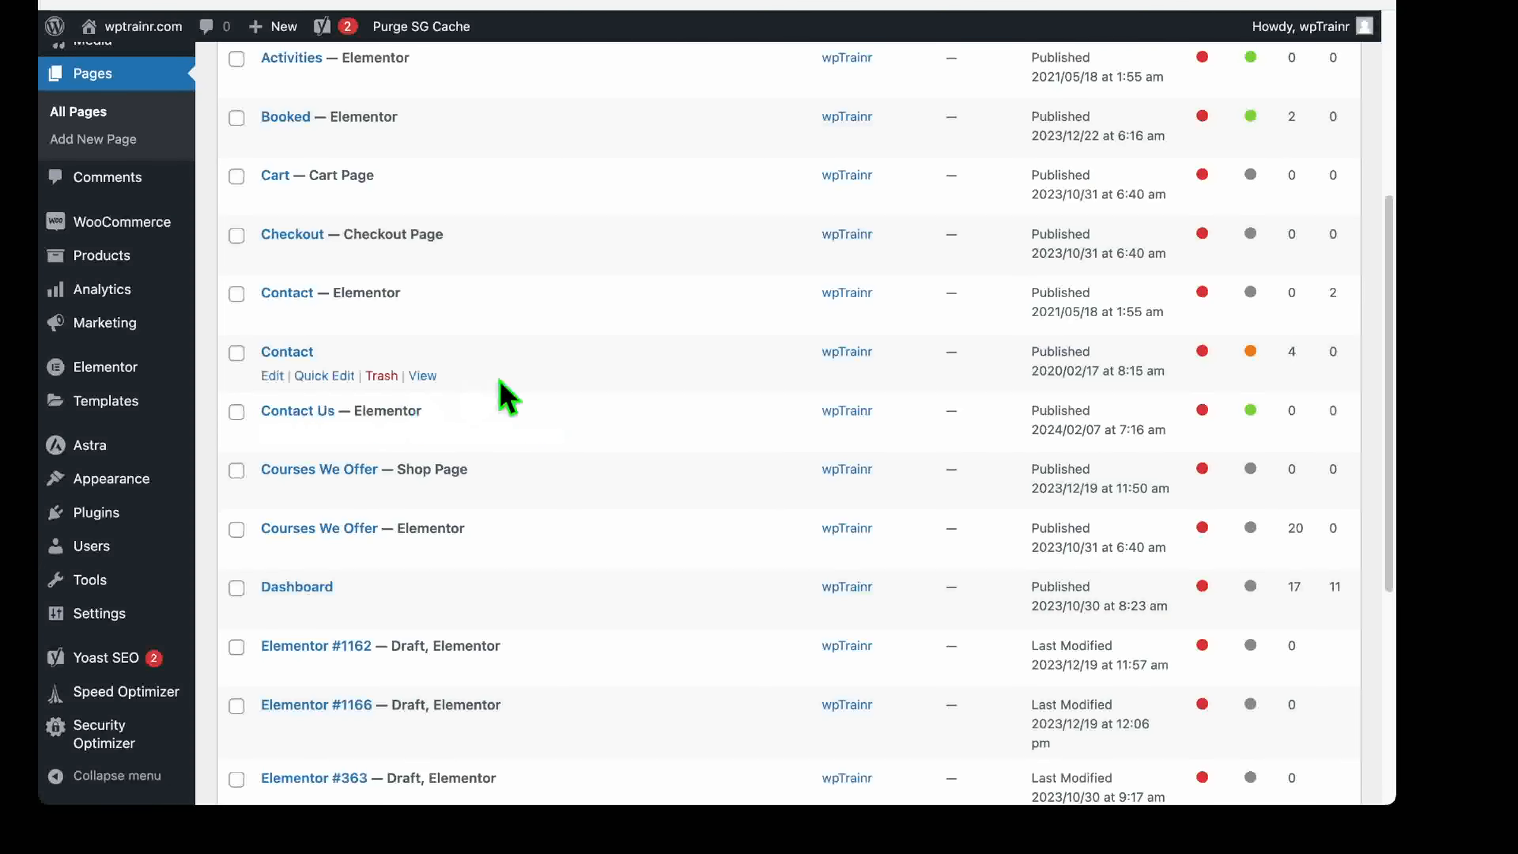
pyautogui.scroll(10, 507, 397)
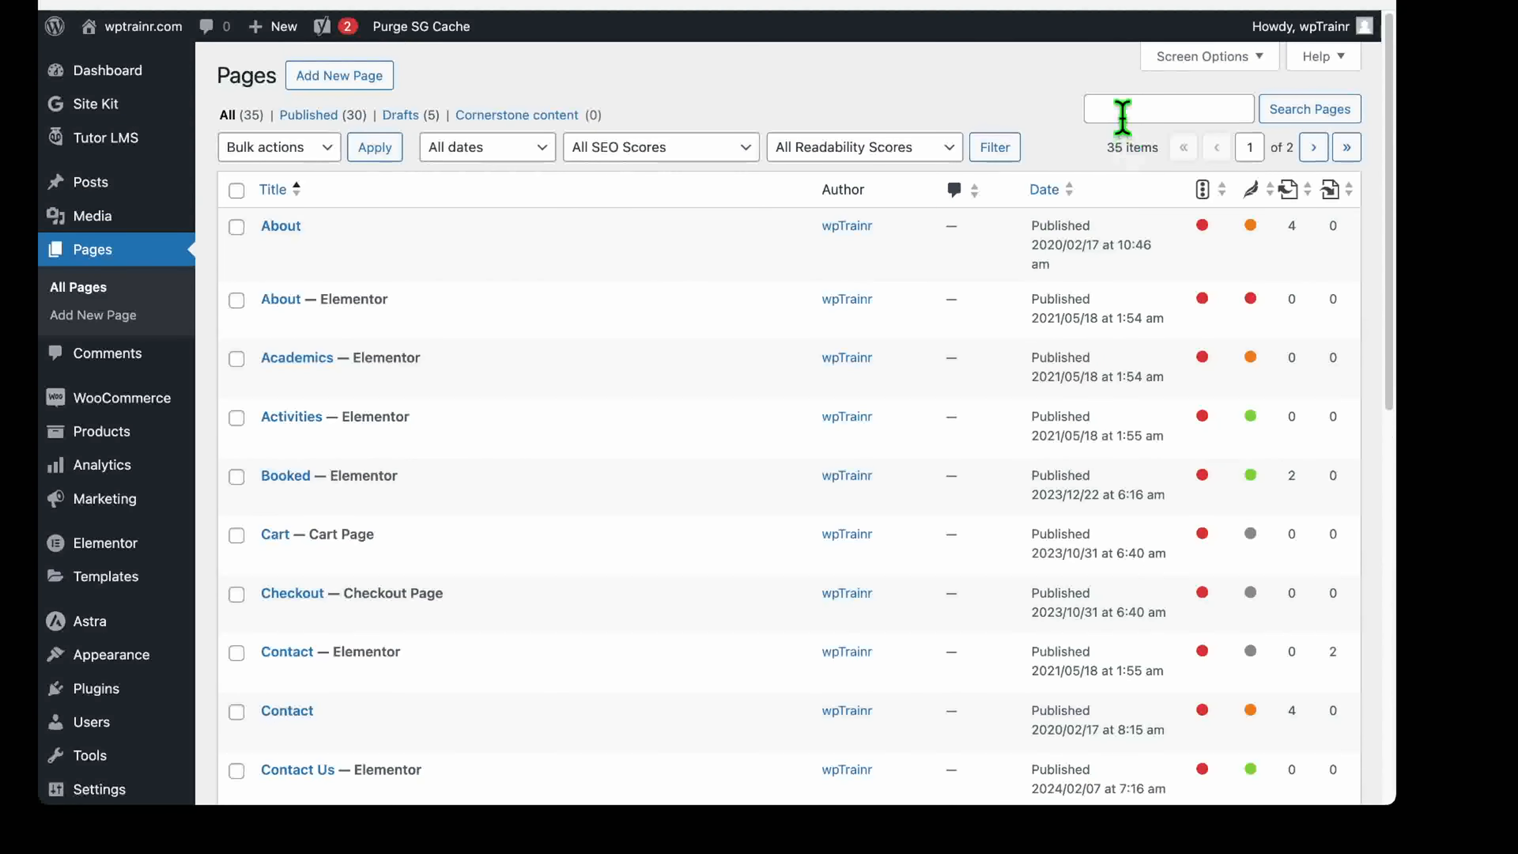
pyautogui.click(1122, 117)
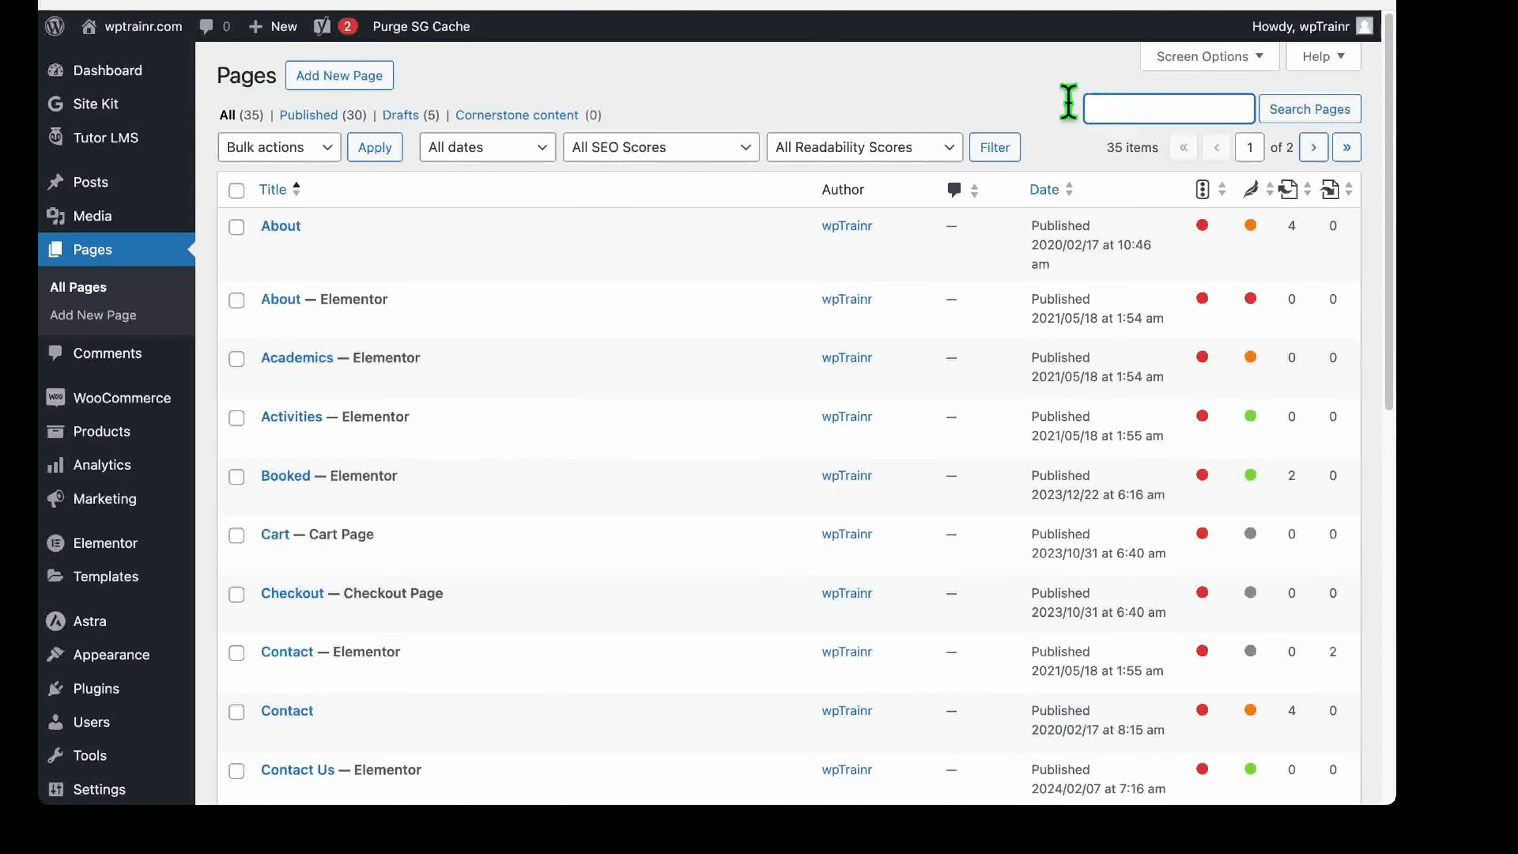
pyautogui.click(1004, 107)
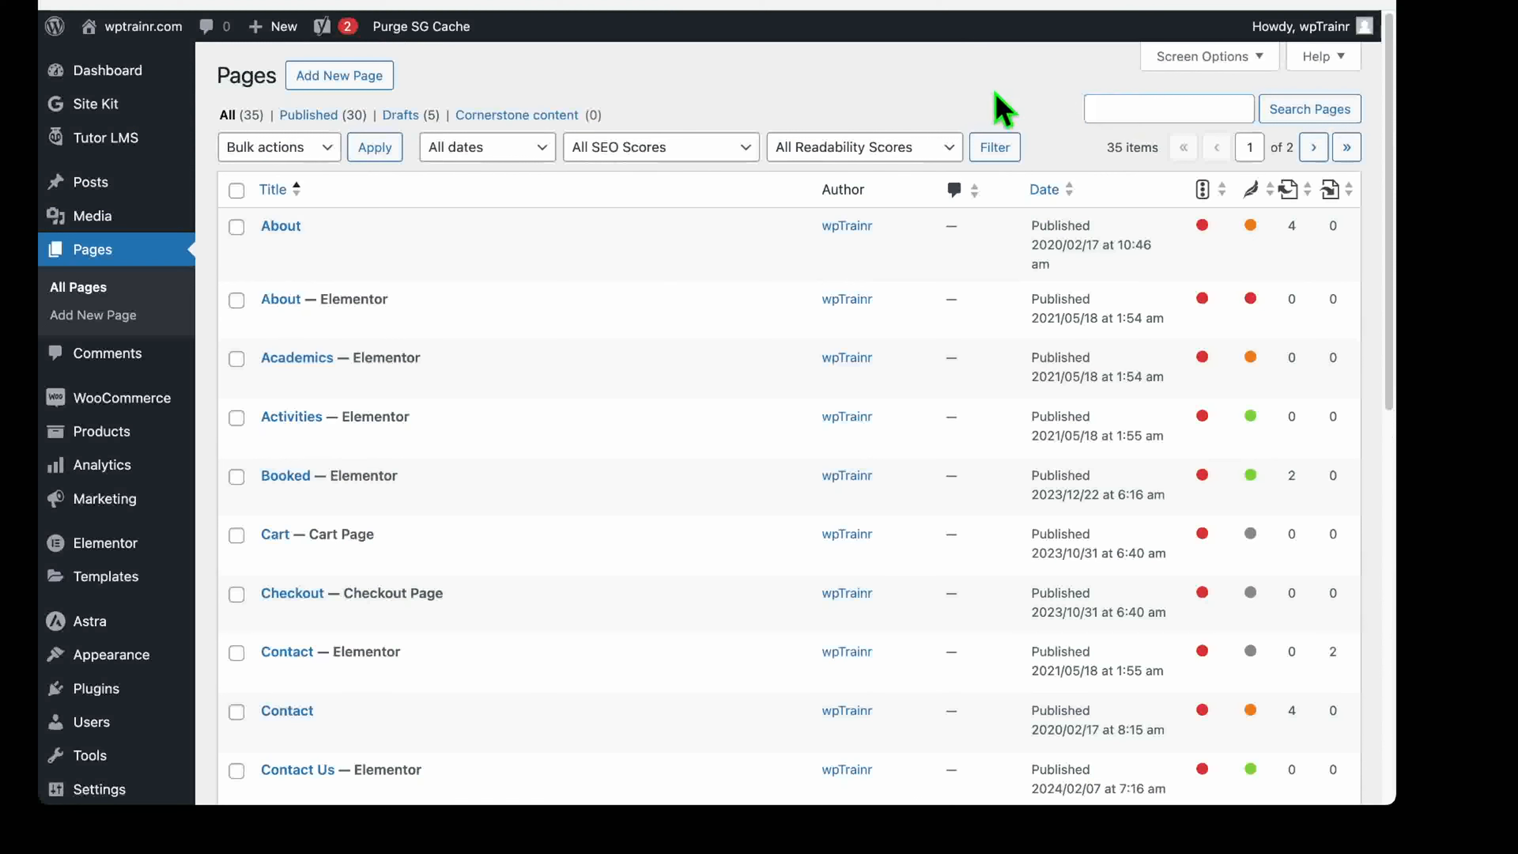
pyautogui.click(1045, 197)
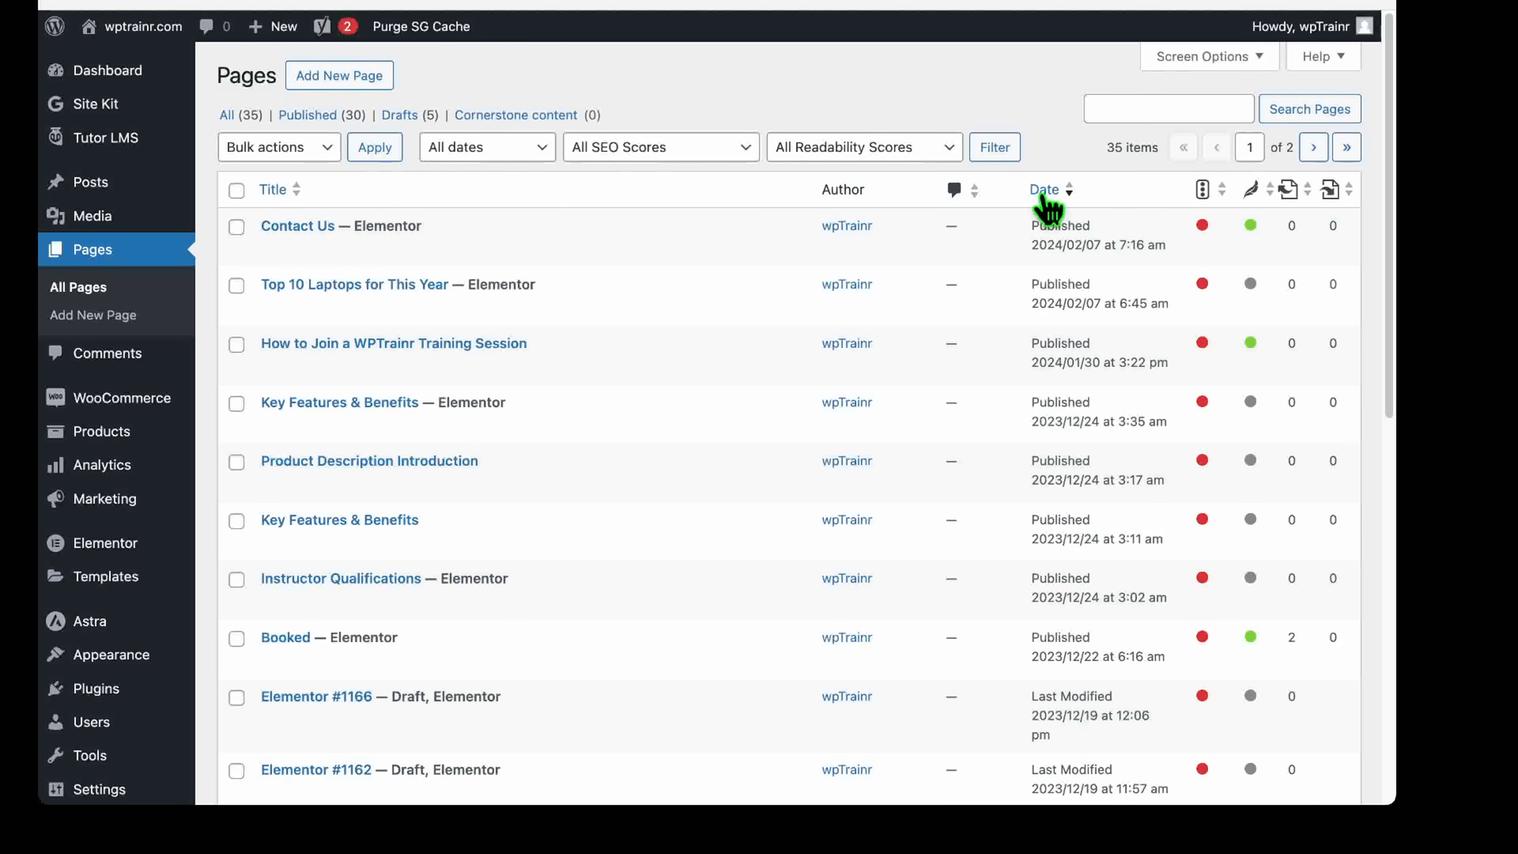
# Select the Contact Us and Top 10 Laptops for This Year pages and open them for bulk editing.
pyautogui.tripleClick(443, 215)
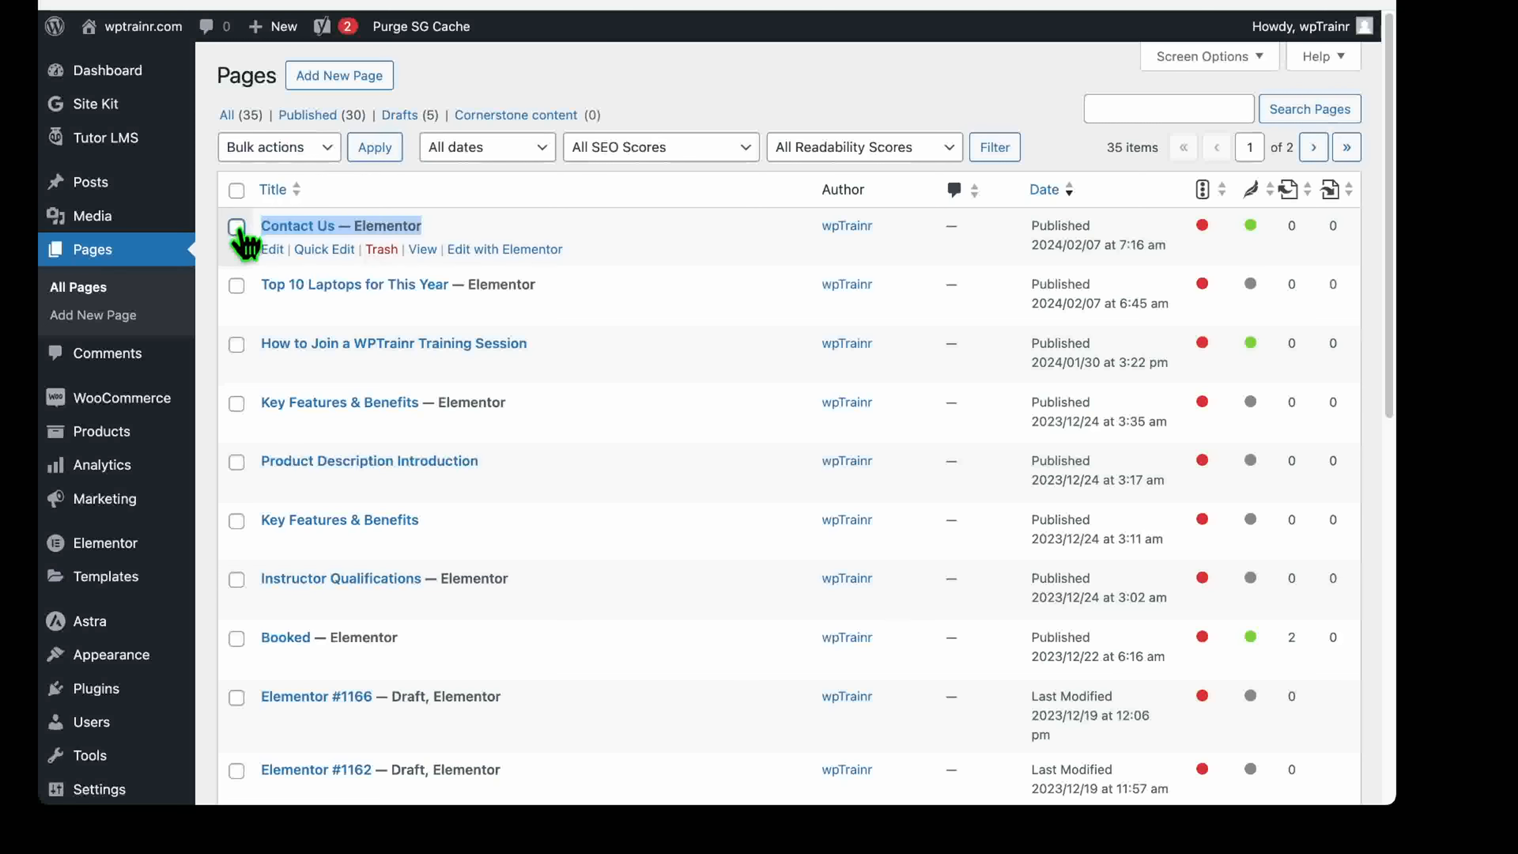
pyautogui.click(236, 285)
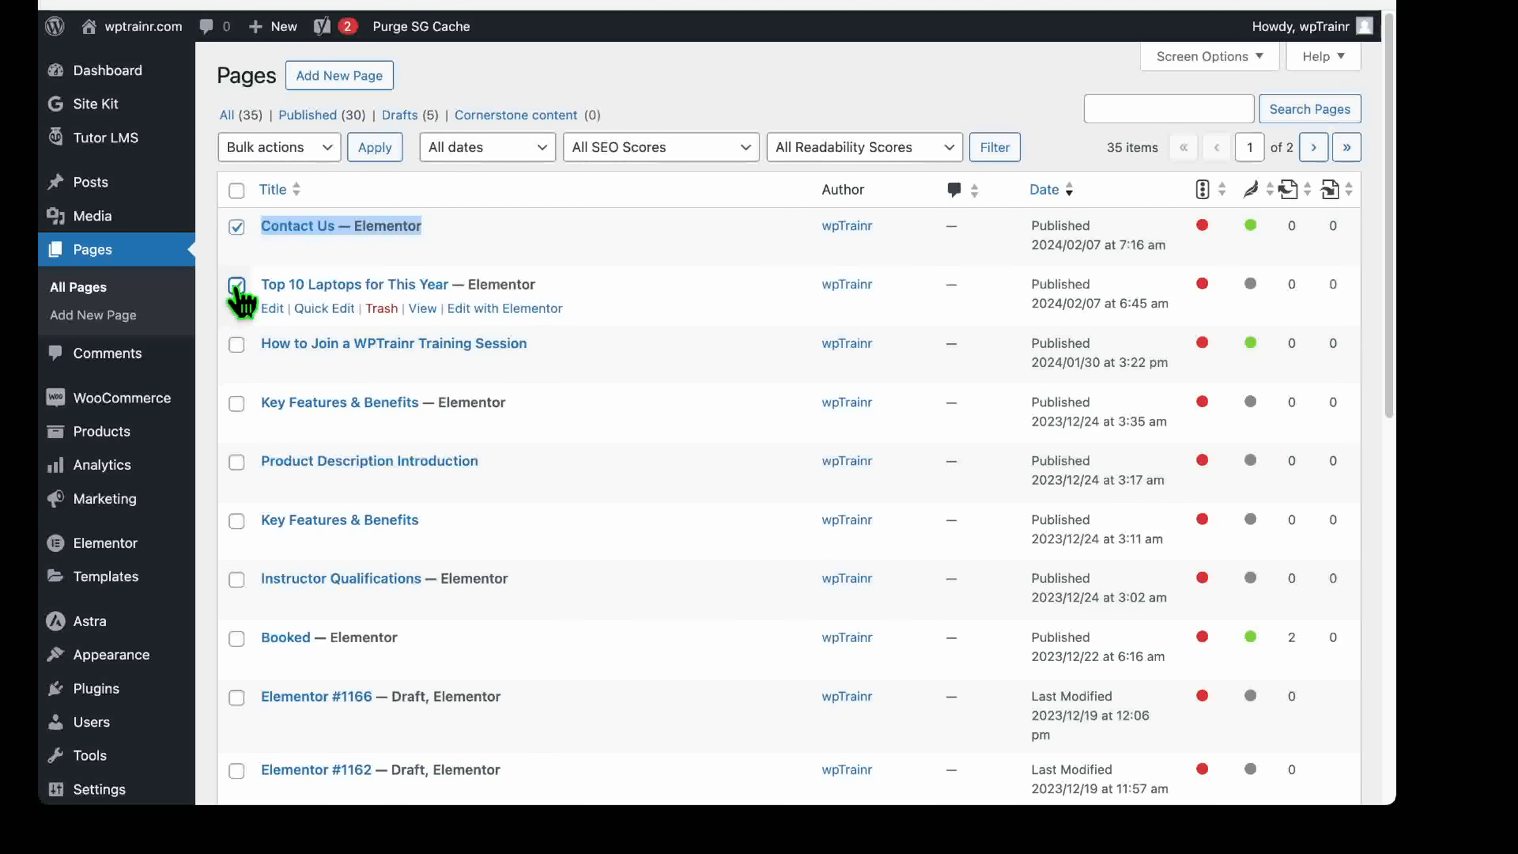
pyautogui.click(306, 149)
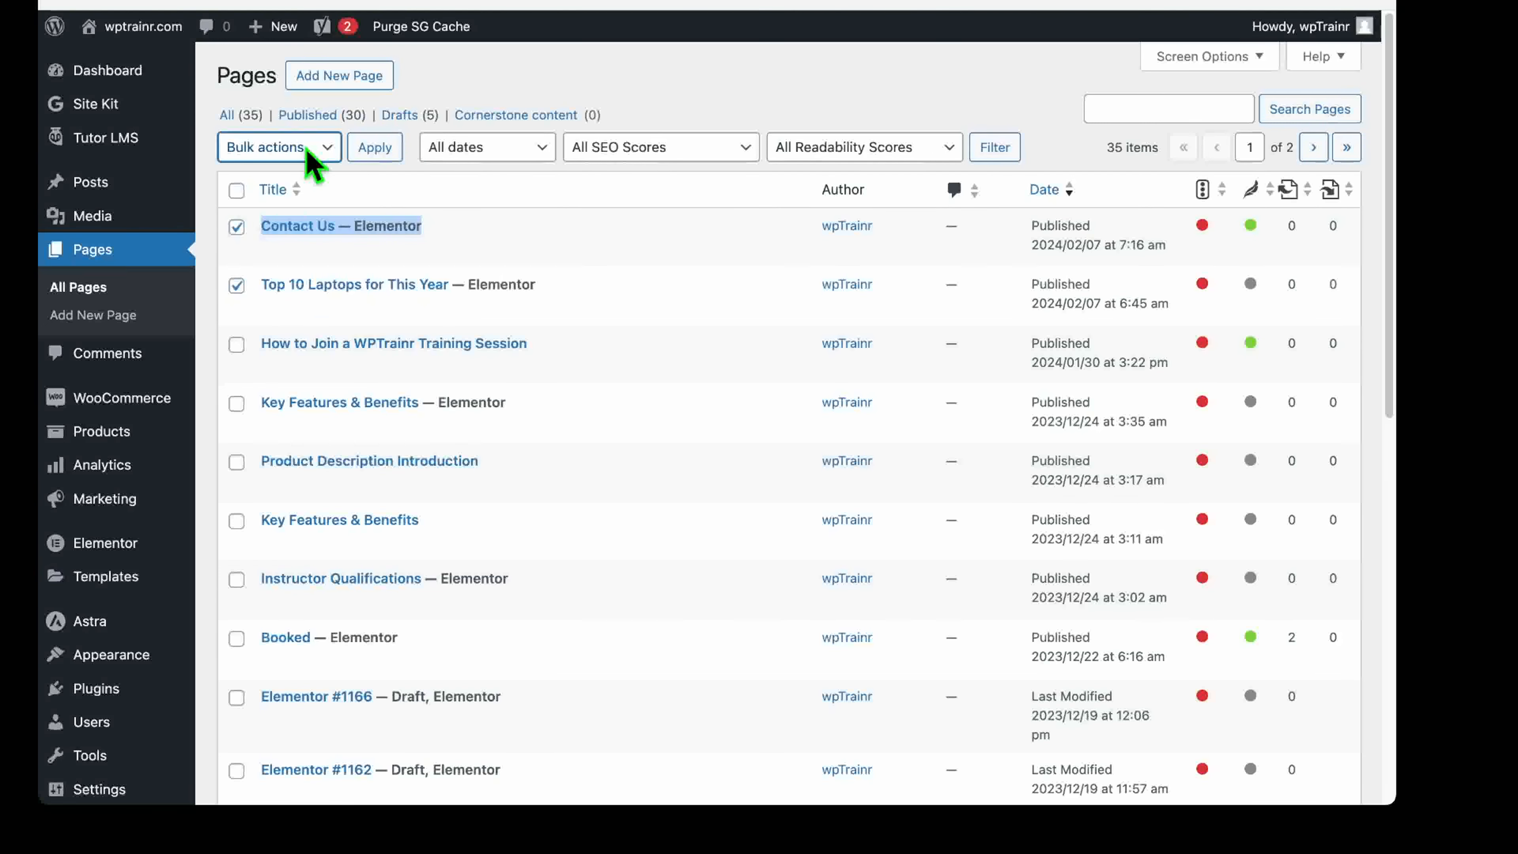
pyautogui.click(287, 190)
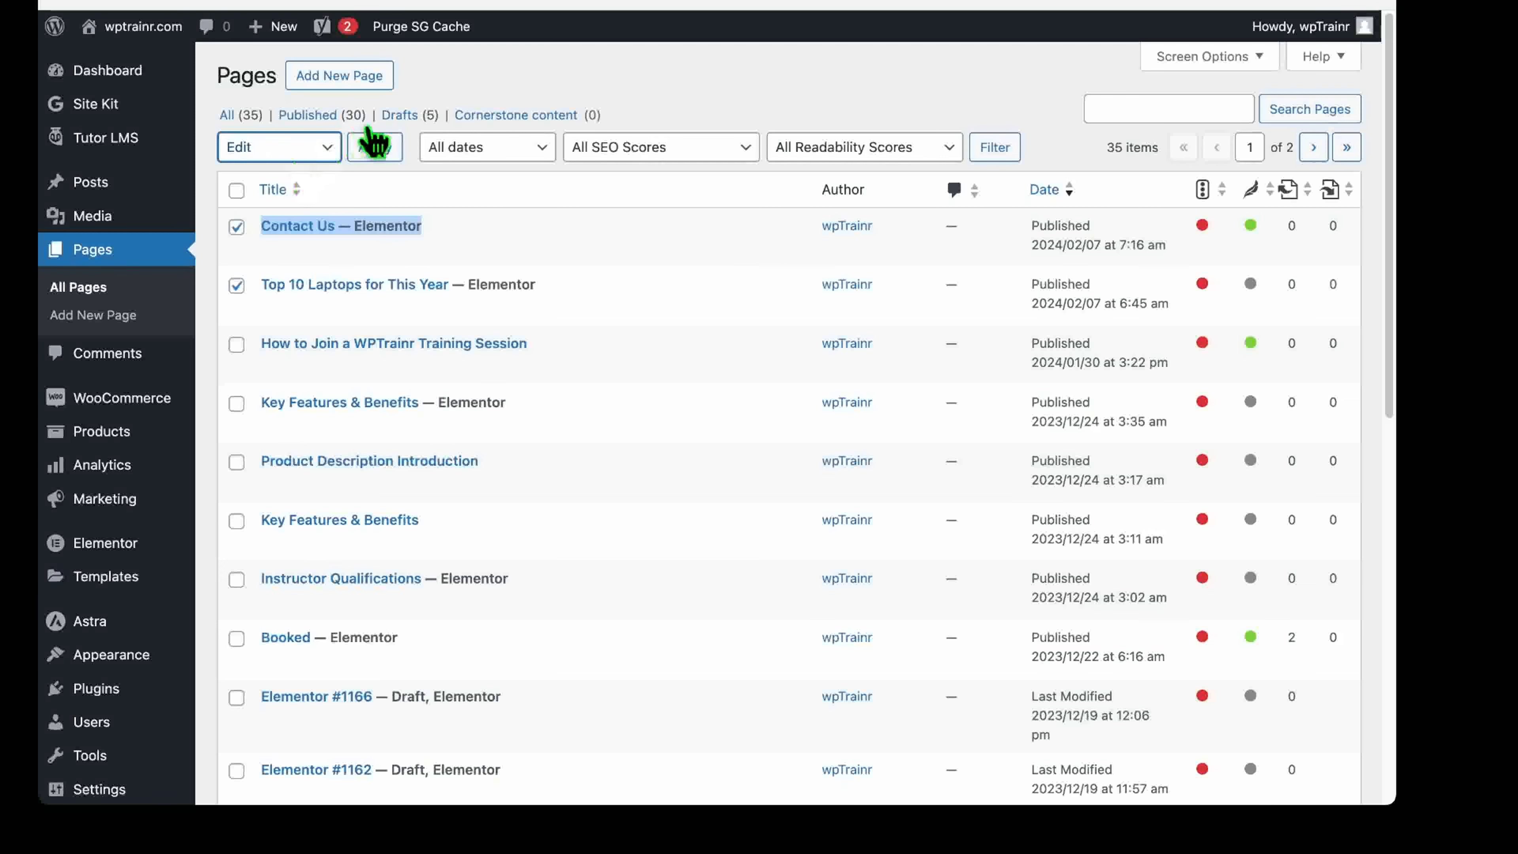
pyautogui.click(374, 151)
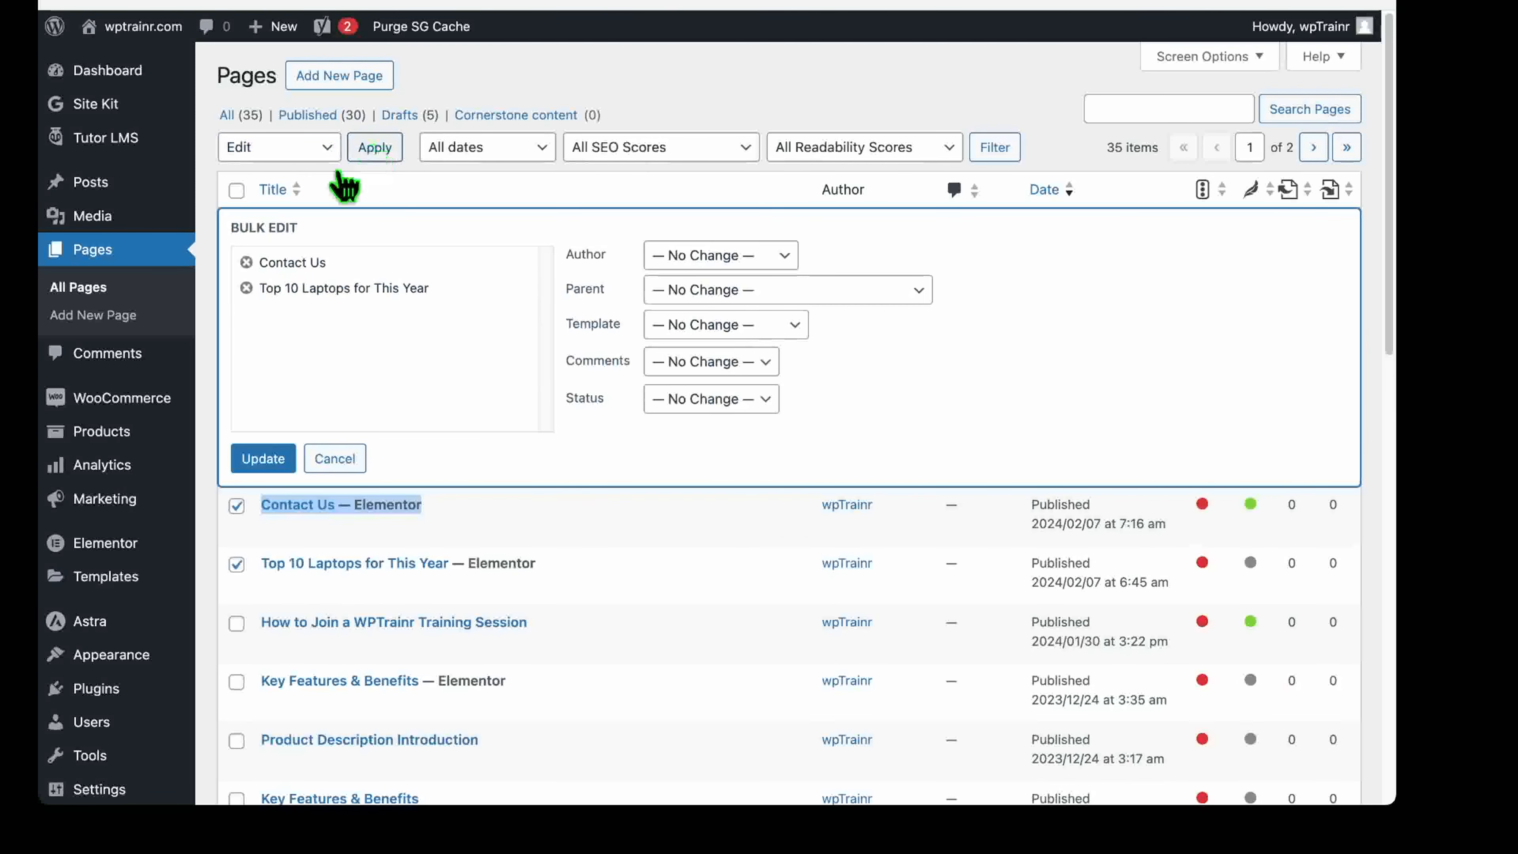
# Set the author of both selected pages to wpTrainr and apply the bulk update.
pyautogui.doubleClick(276, 227)
pyautogui.tripleClick(276, 227)
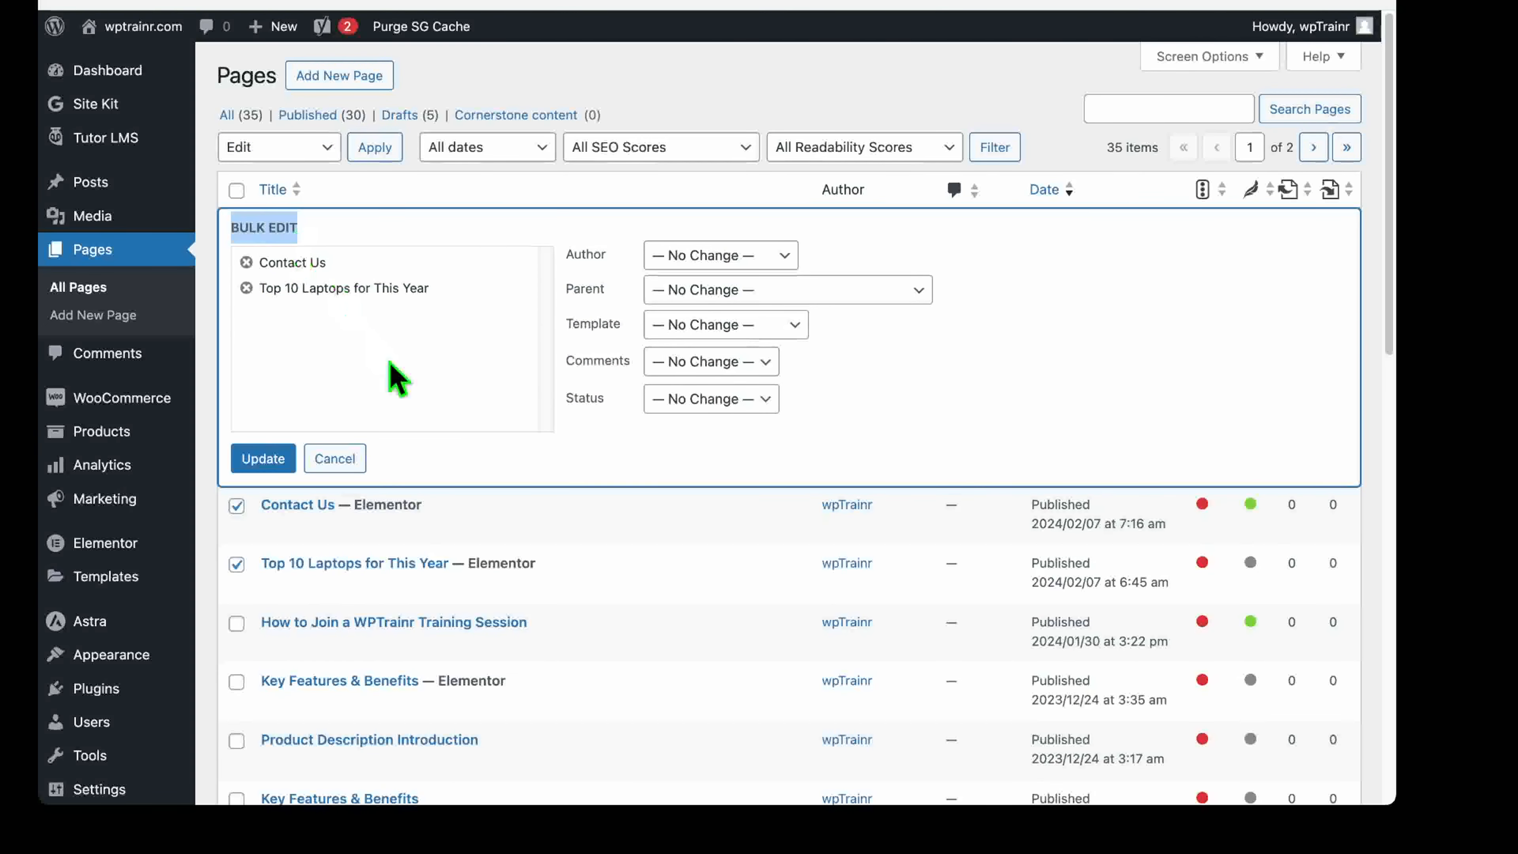
pyautogui.scroll(-1, 454, 388)
pyautogui.click(726, 248)
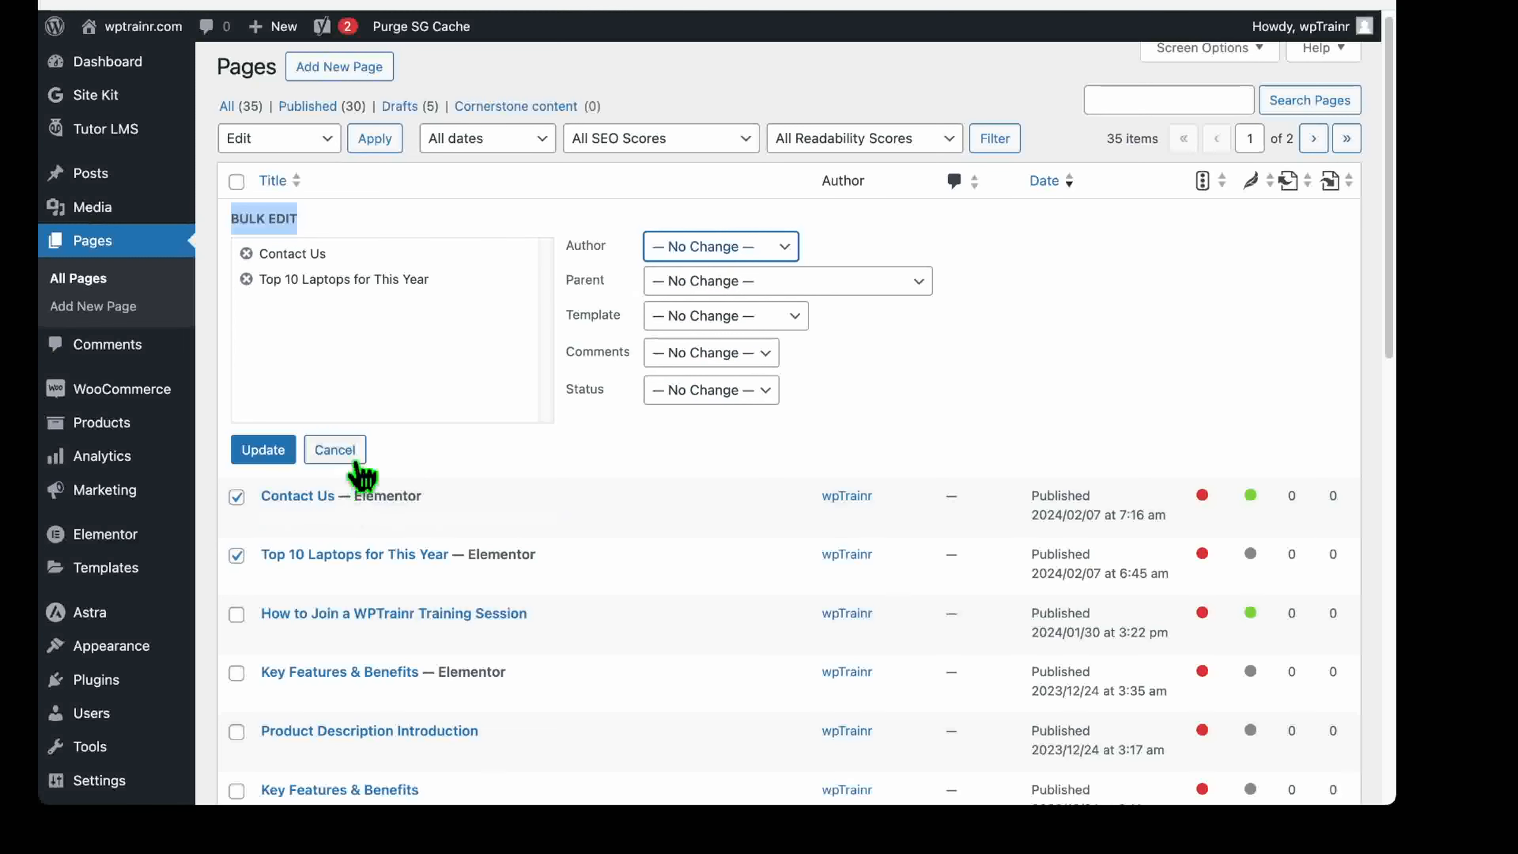
pyautogui.press('Down')
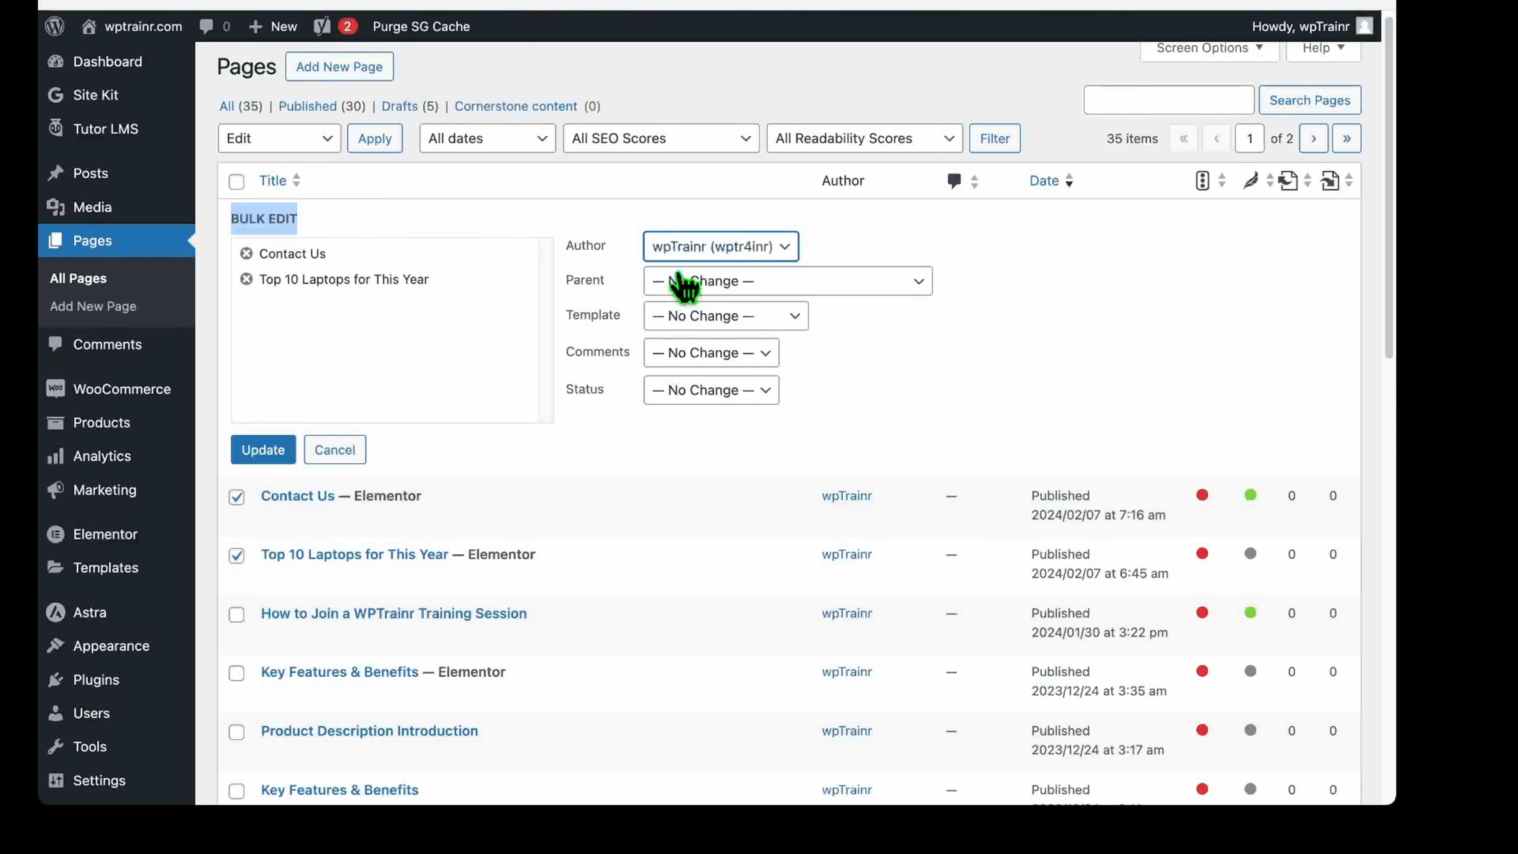
pyautogui.click(281, 453)
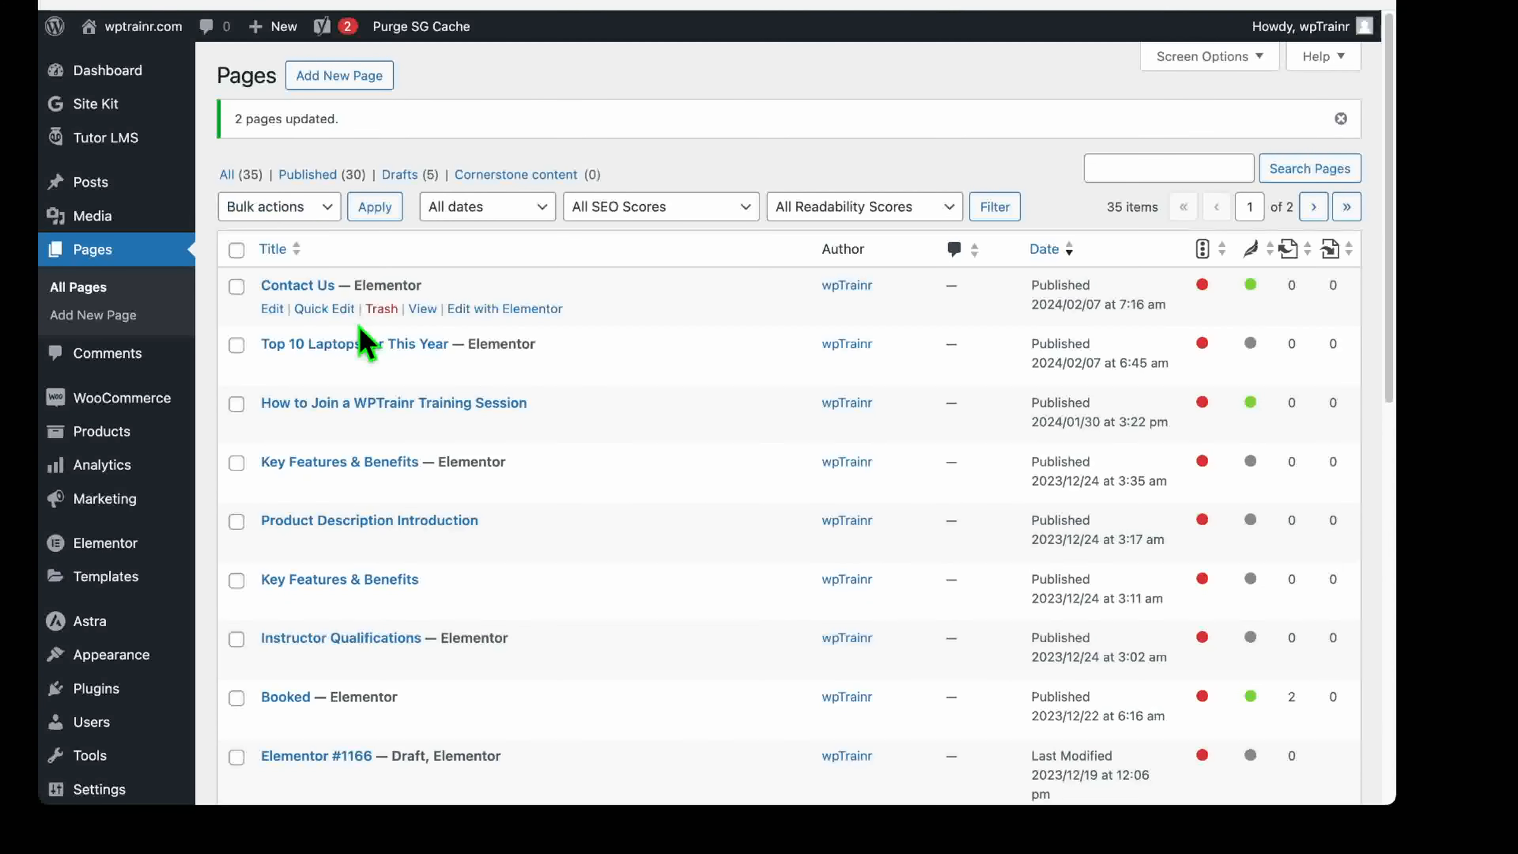
# Visit the live site and open the Contact Us page from the header navigation.
pyautogui.moveTo(92, 28)
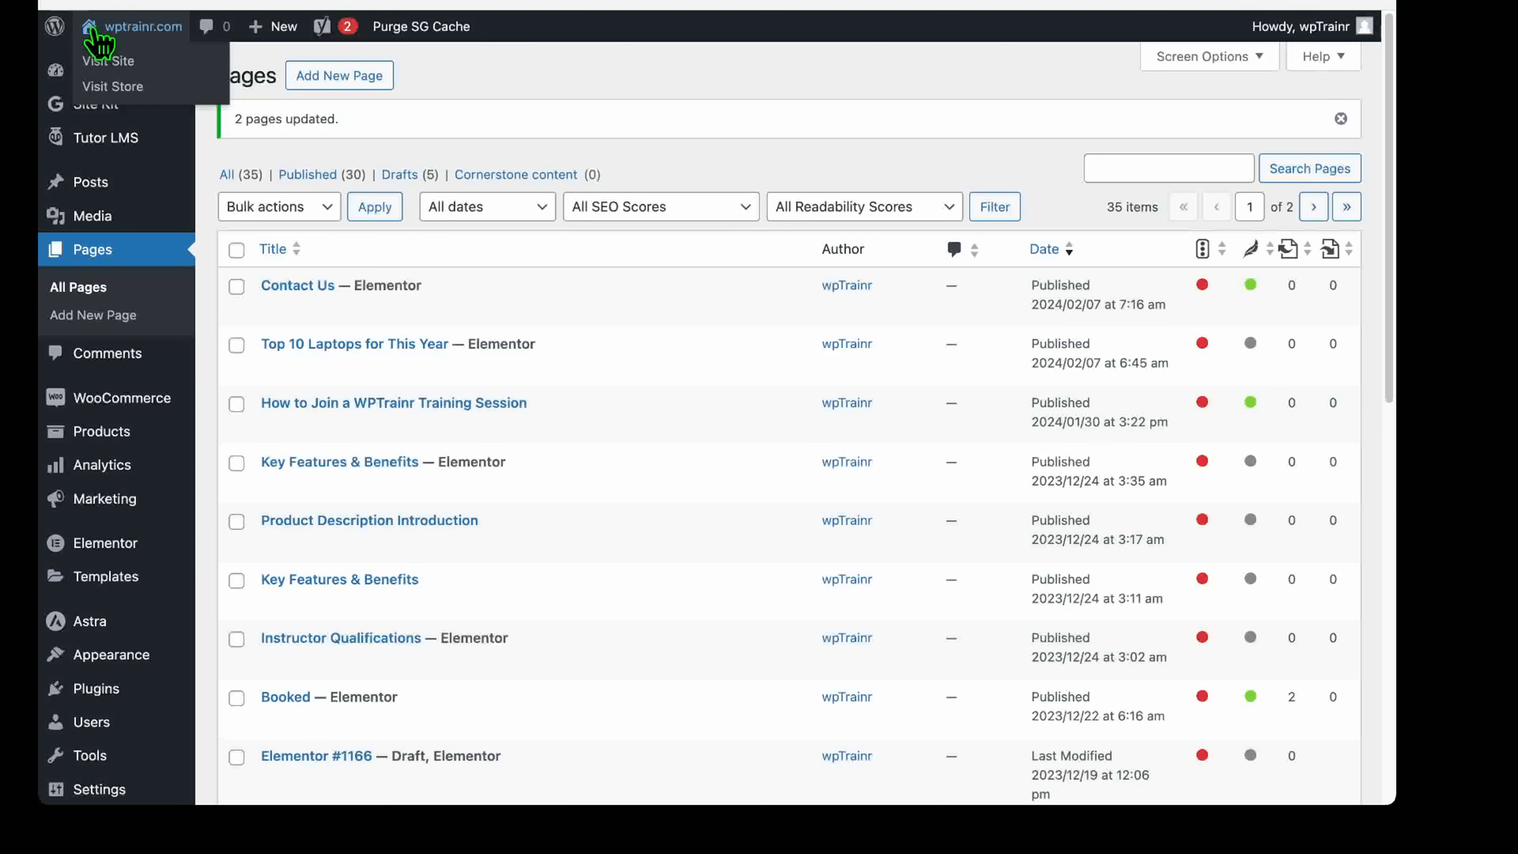
pyautogui.click(92, 29)
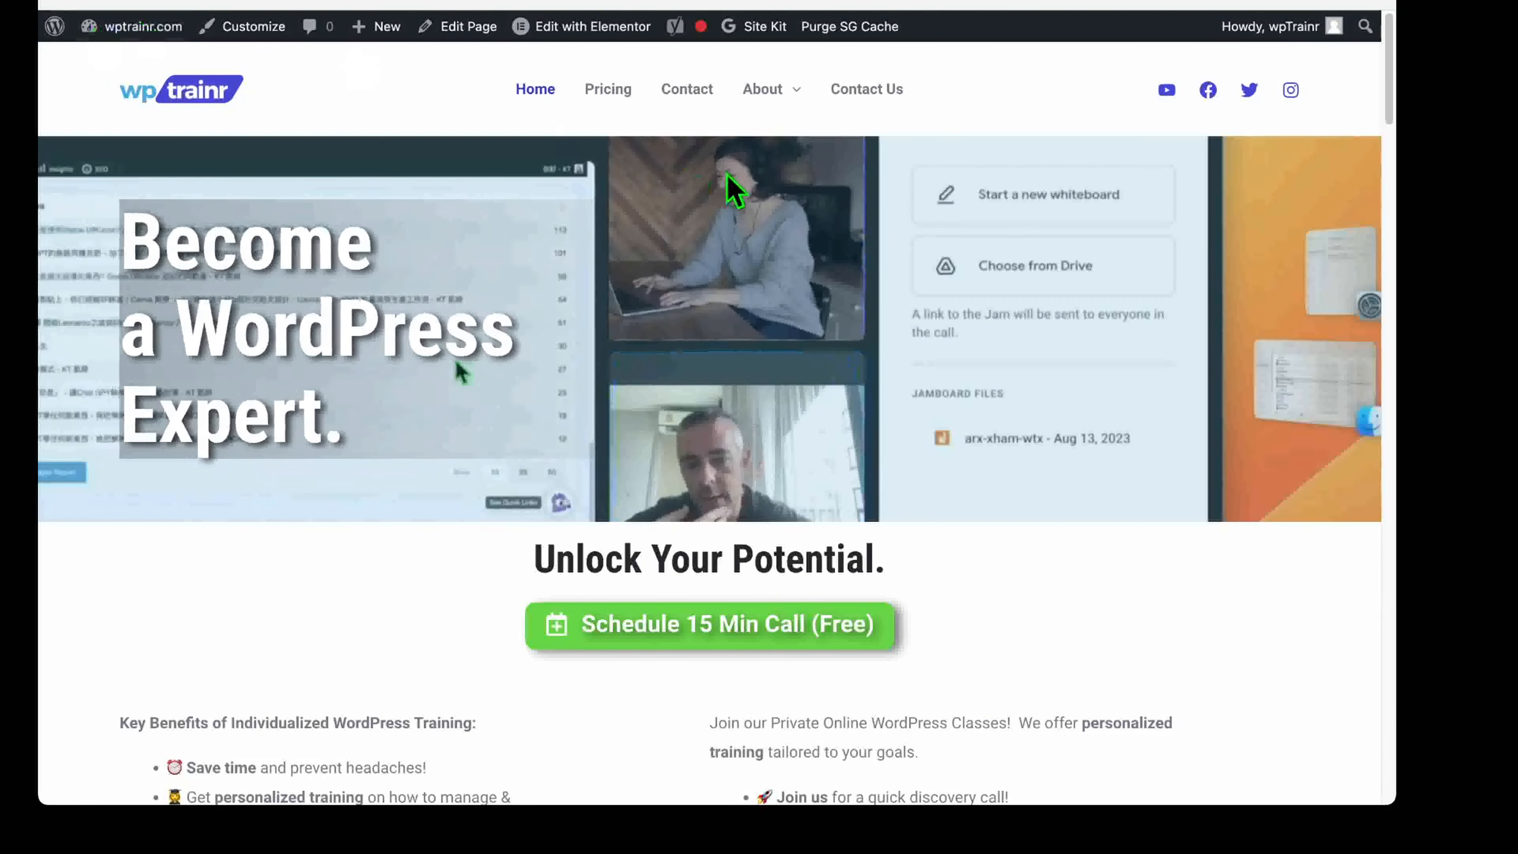
pyautogui.moveTo(796, 135)
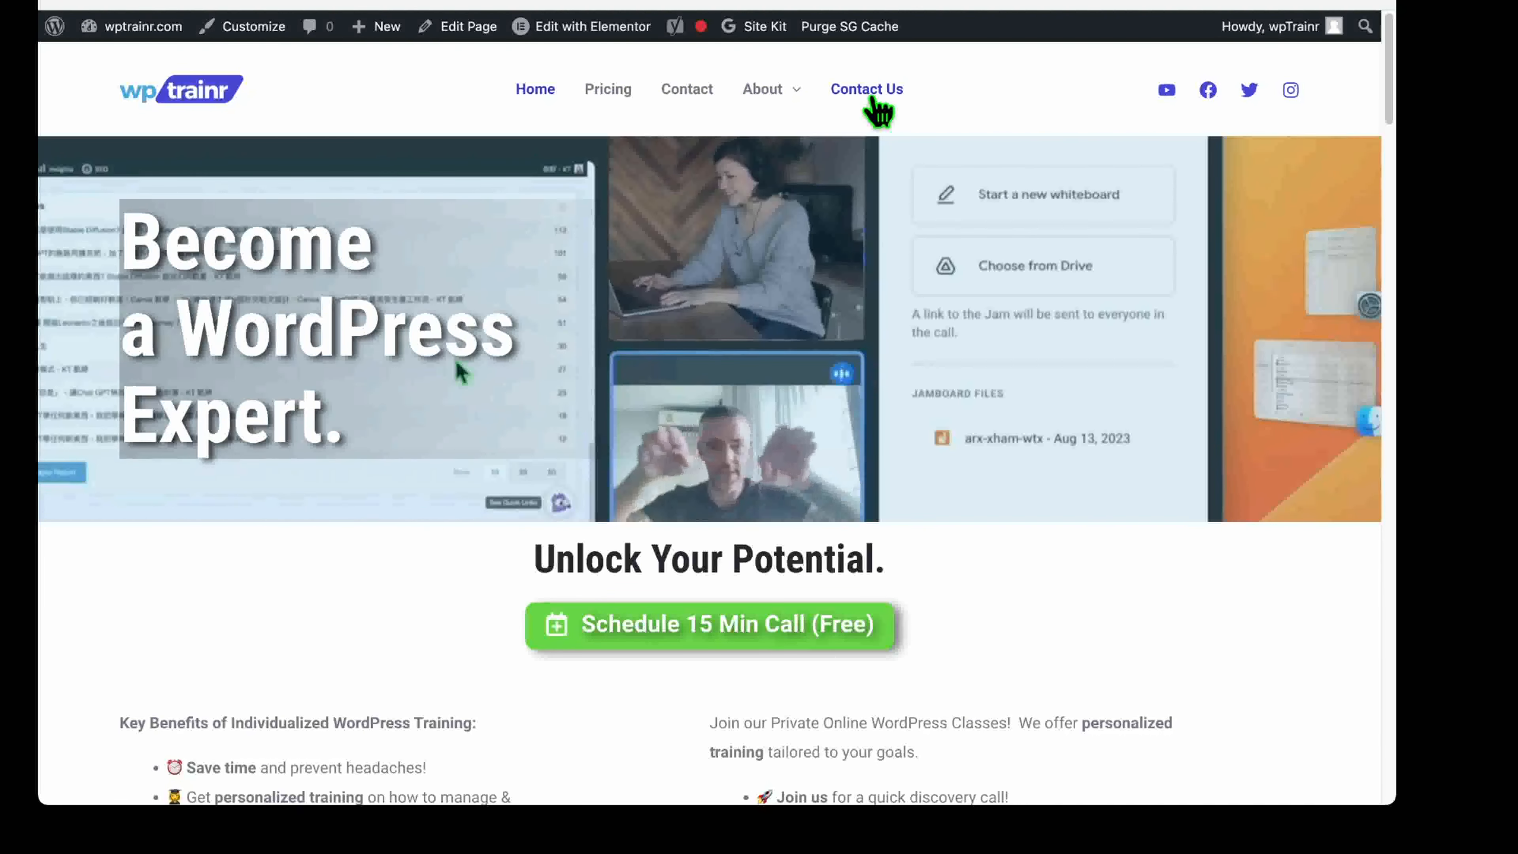
pyautogui.click(873, 100)
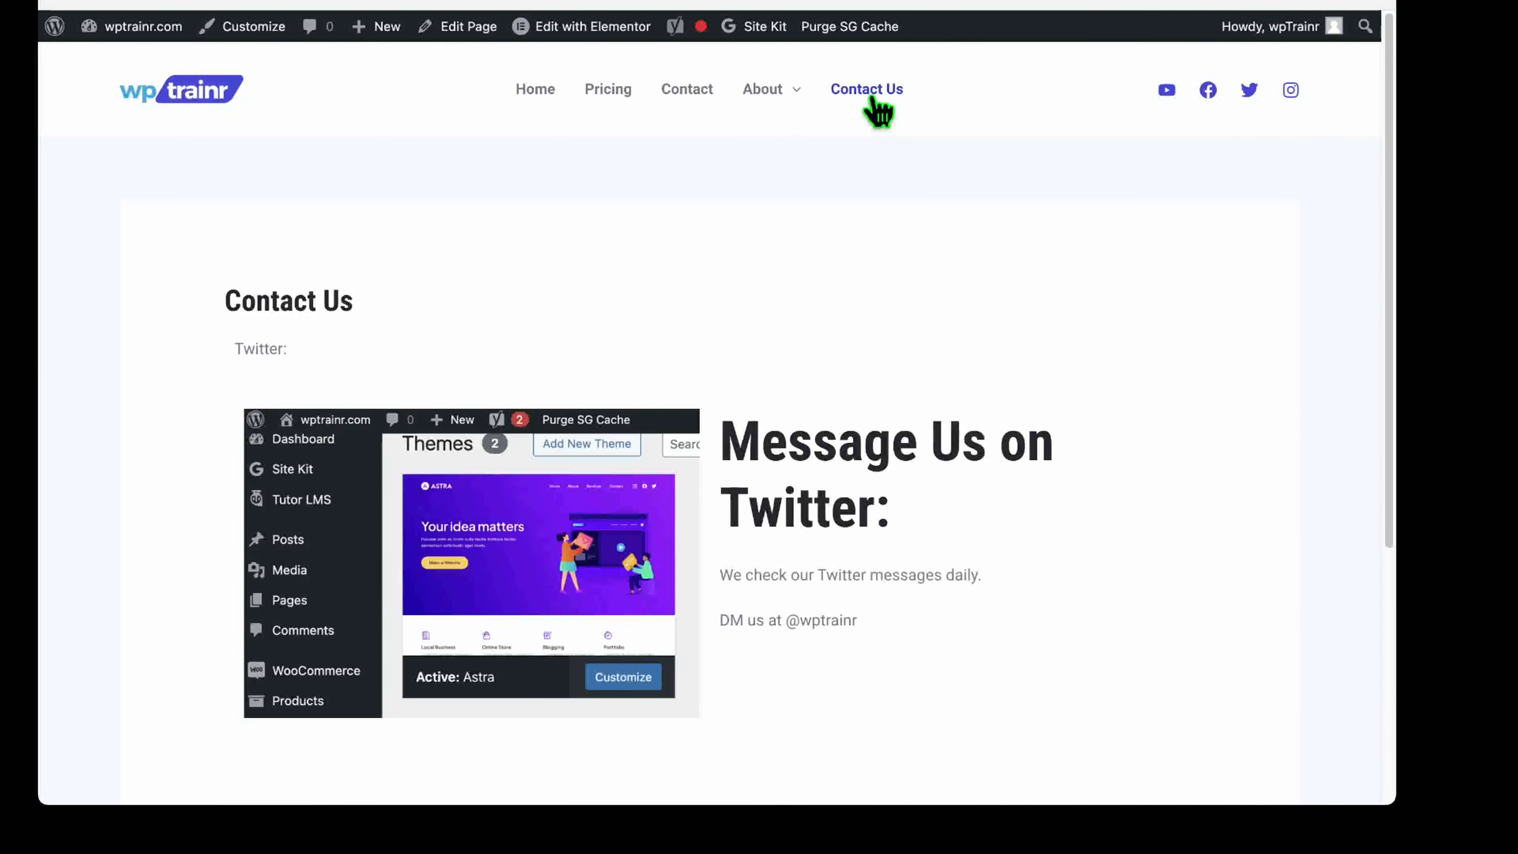